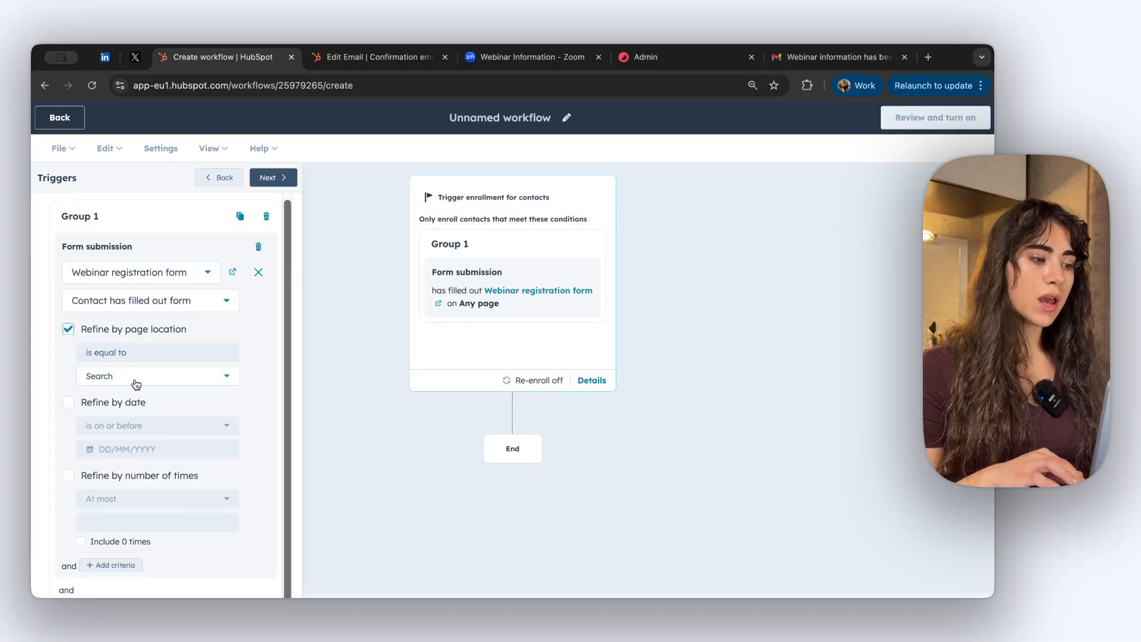
Step: Remove the page location refinement from the webinar registration form trigger and save the trigger with re-enrollment off
left_click(136, 384)
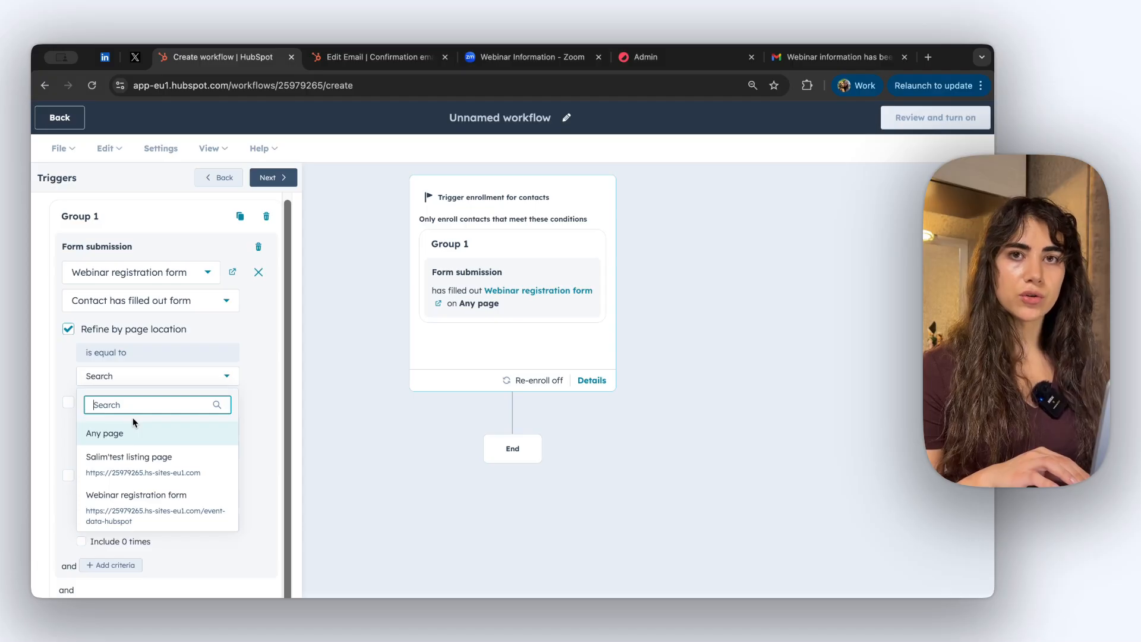
left_click(114, 337)
left_click(69, 372)
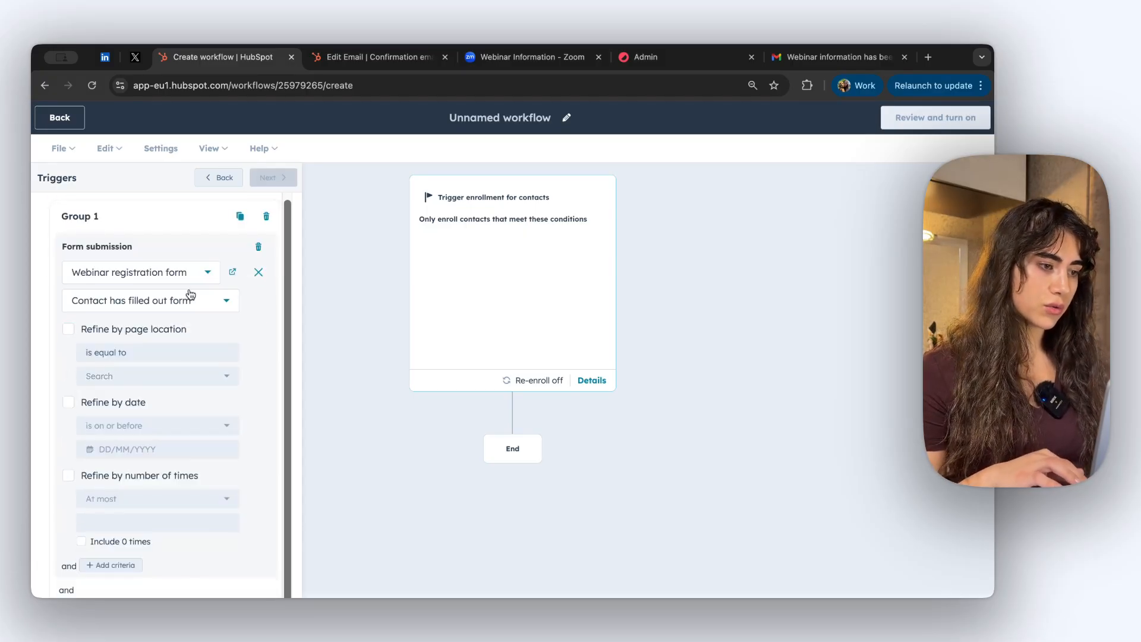
left_click(277, 179)
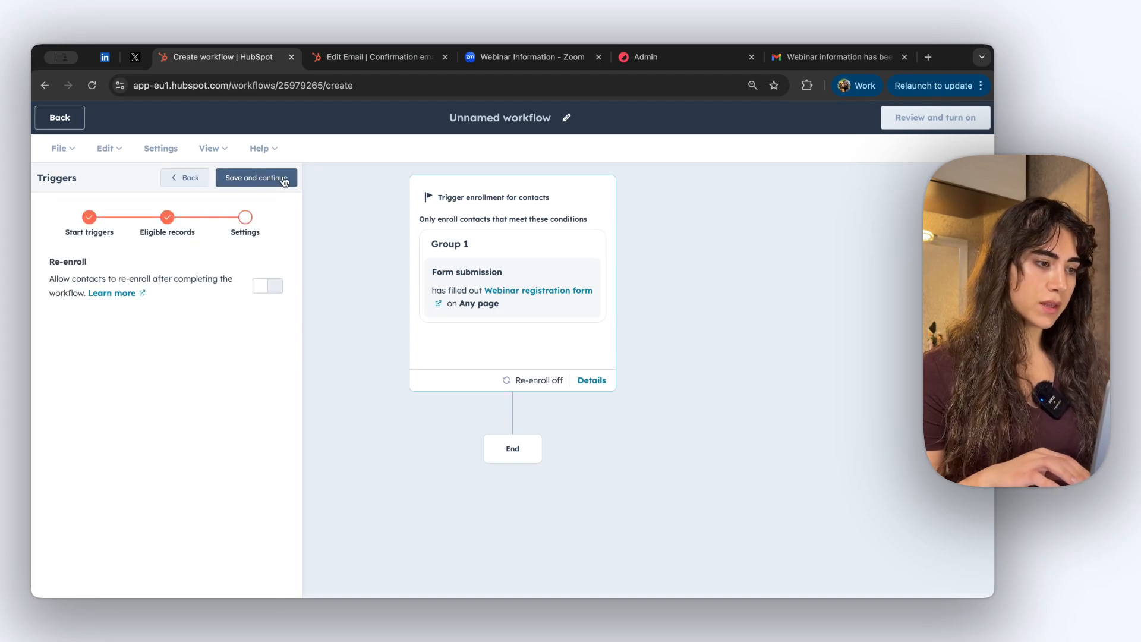
left_click(275, 179)
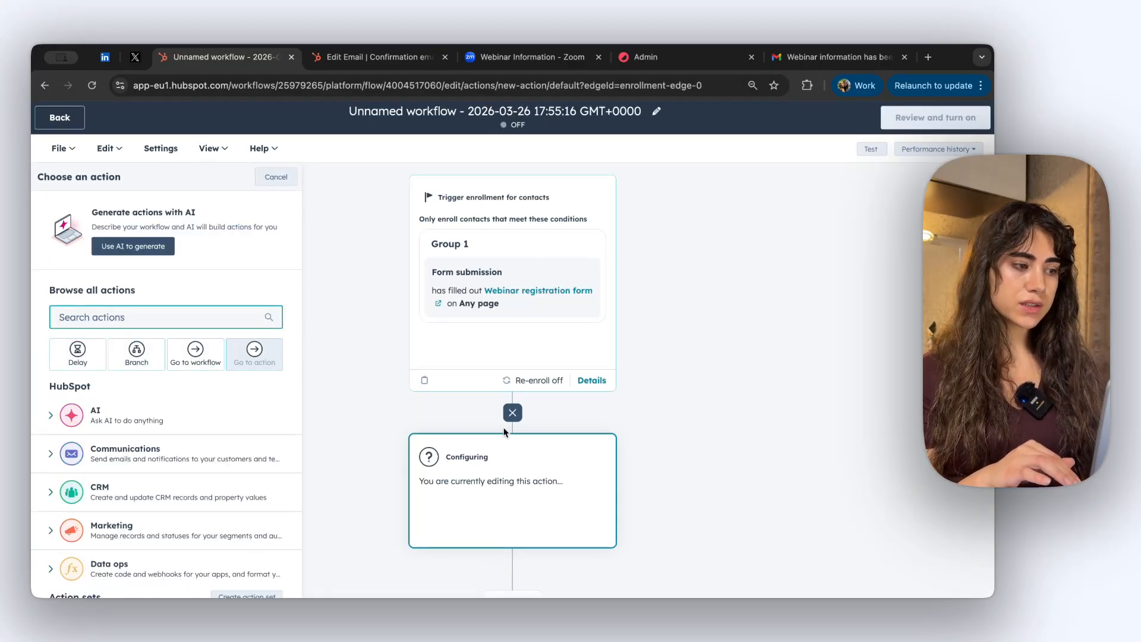
Step: Add a delay for a set amount of time of 2 minutes as the first workflow action and save it
left_click(76, 351)
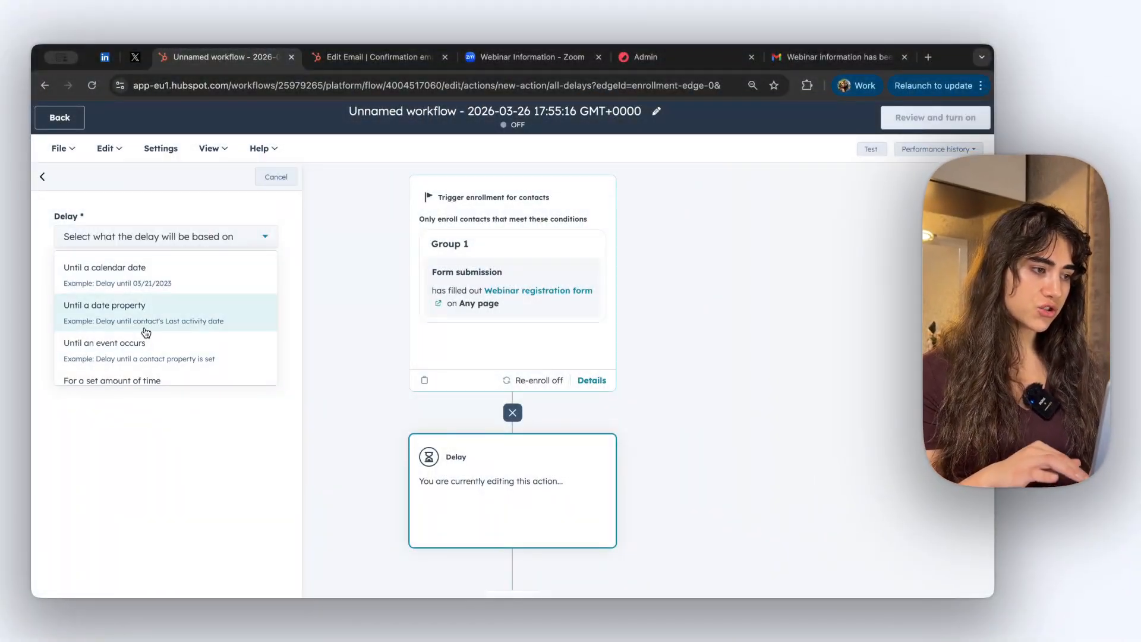
scroll(146, 332, "down", 1)
scroll(119, 312, "up", 1)
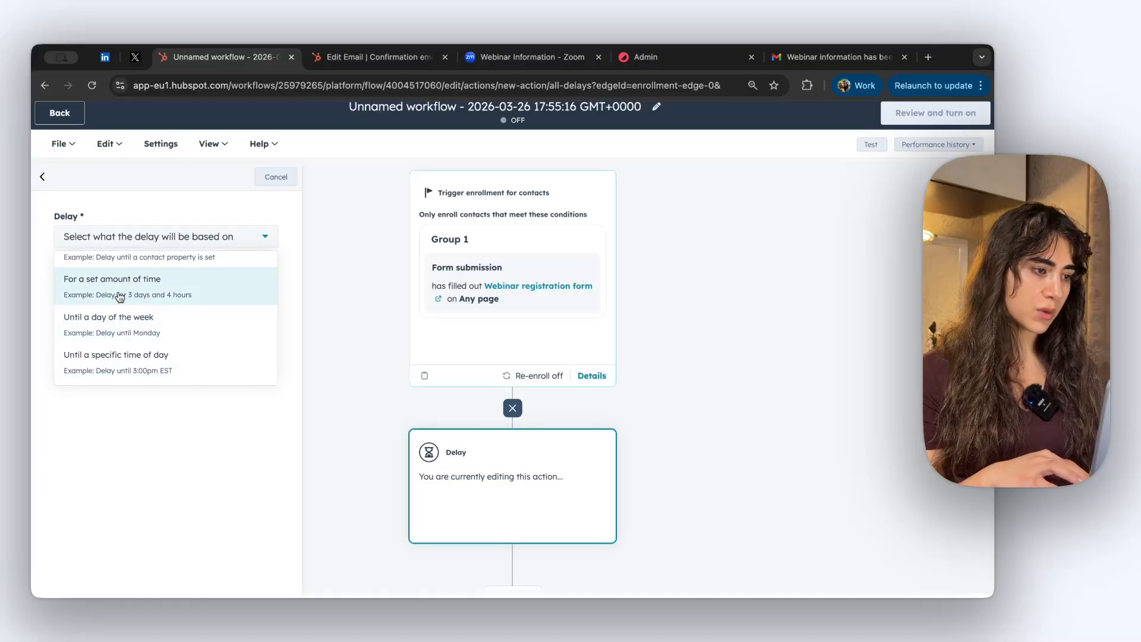
left_click(121, 297)
left_click(275, 309)
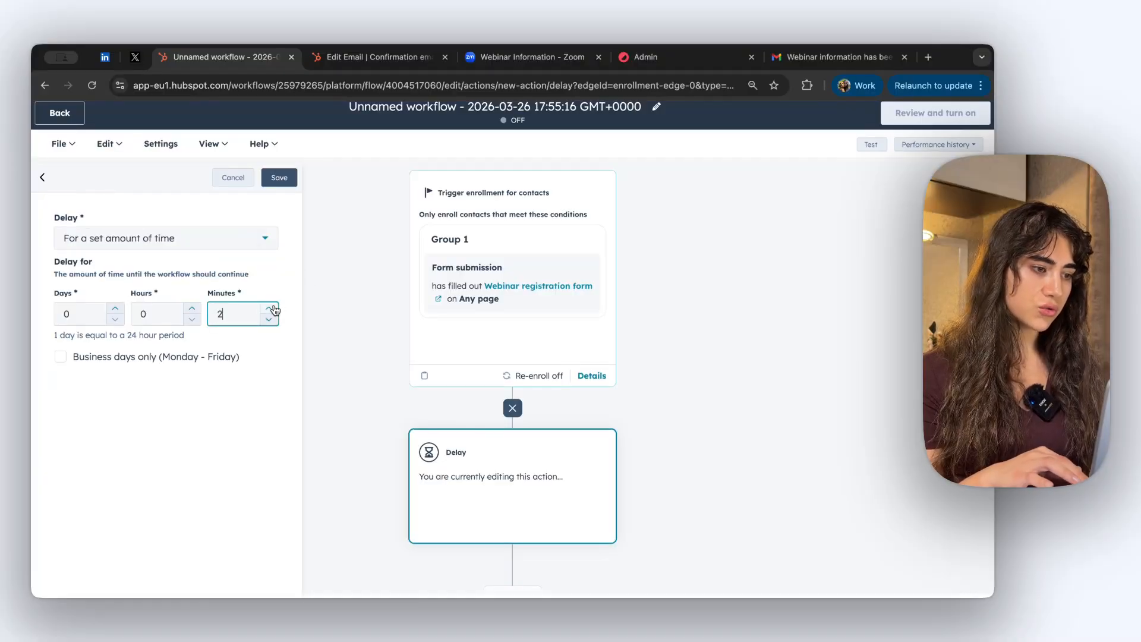
type("2")
left_click(279, 180)
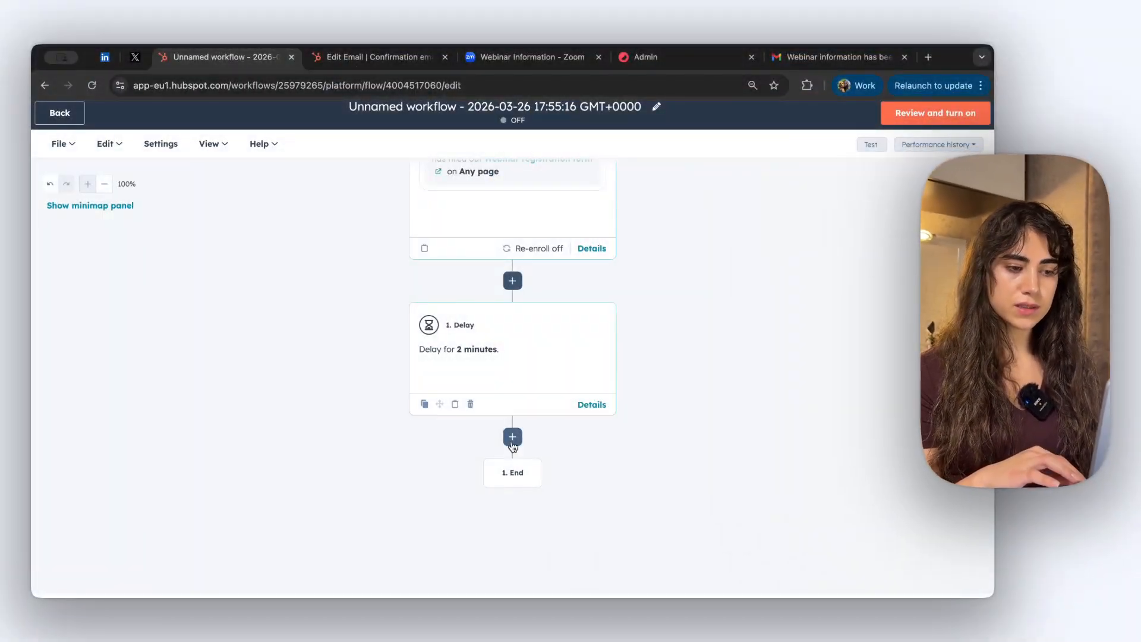
Step: Insert Zoom's Add Contact to Zoom Webinar action after the delay
left_click(512, 438)
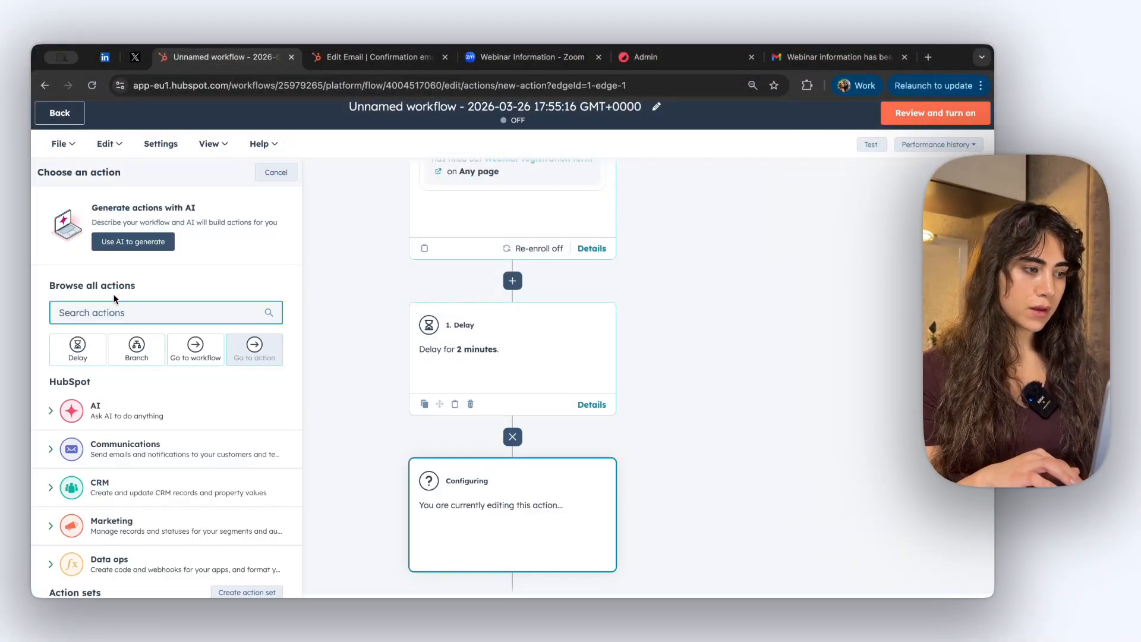
scroll(116, 316, "down", 5)
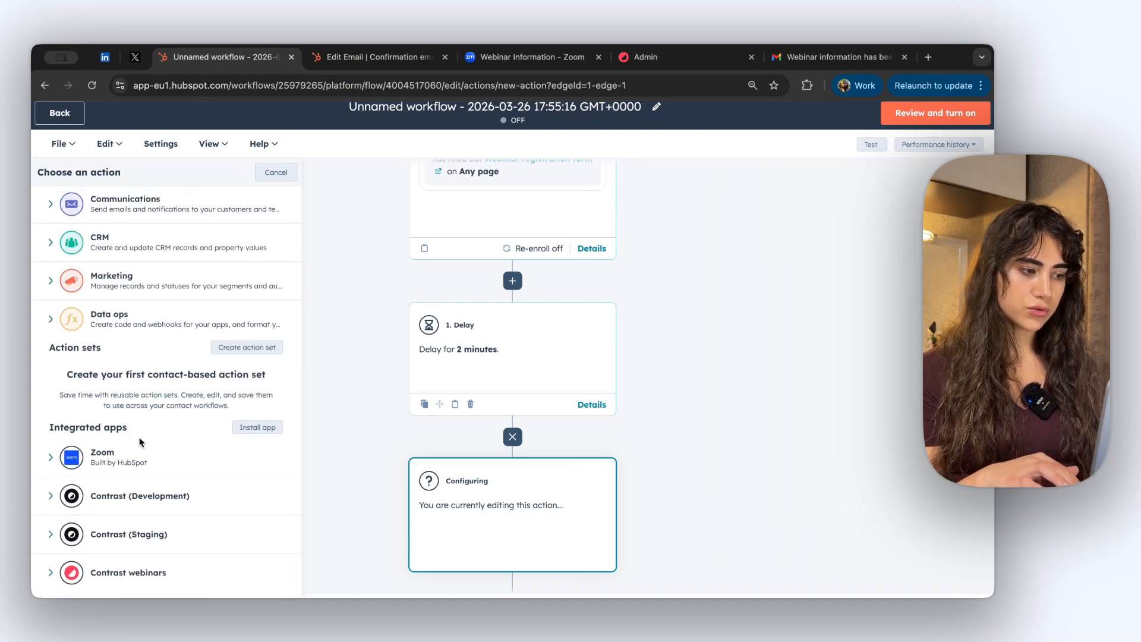
left_click(116, 463)
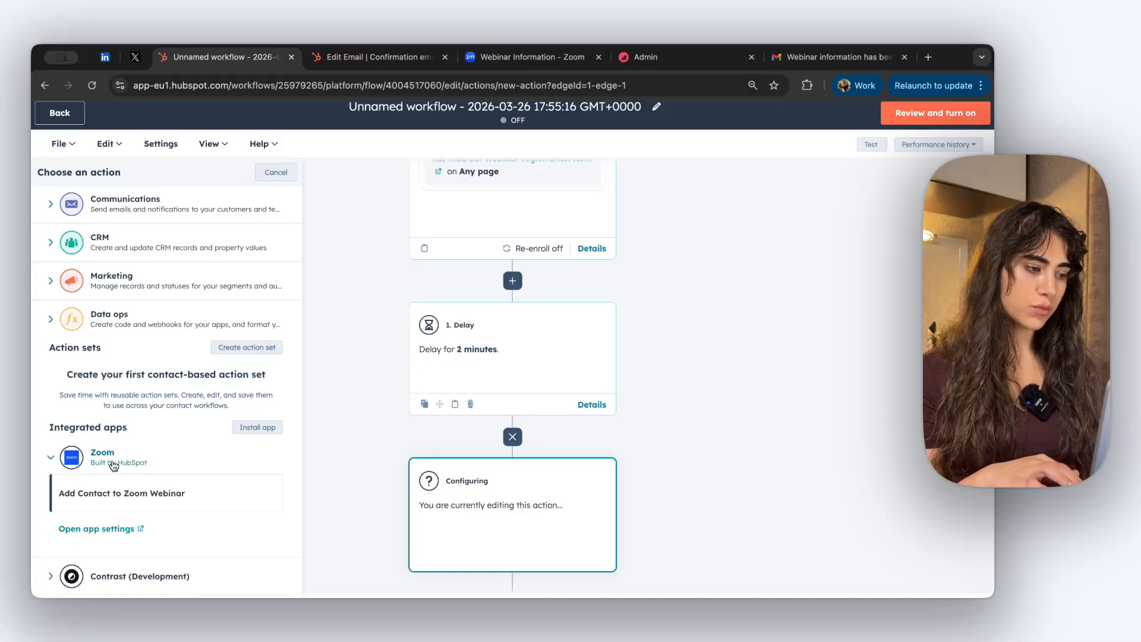
left_click(125, 508)
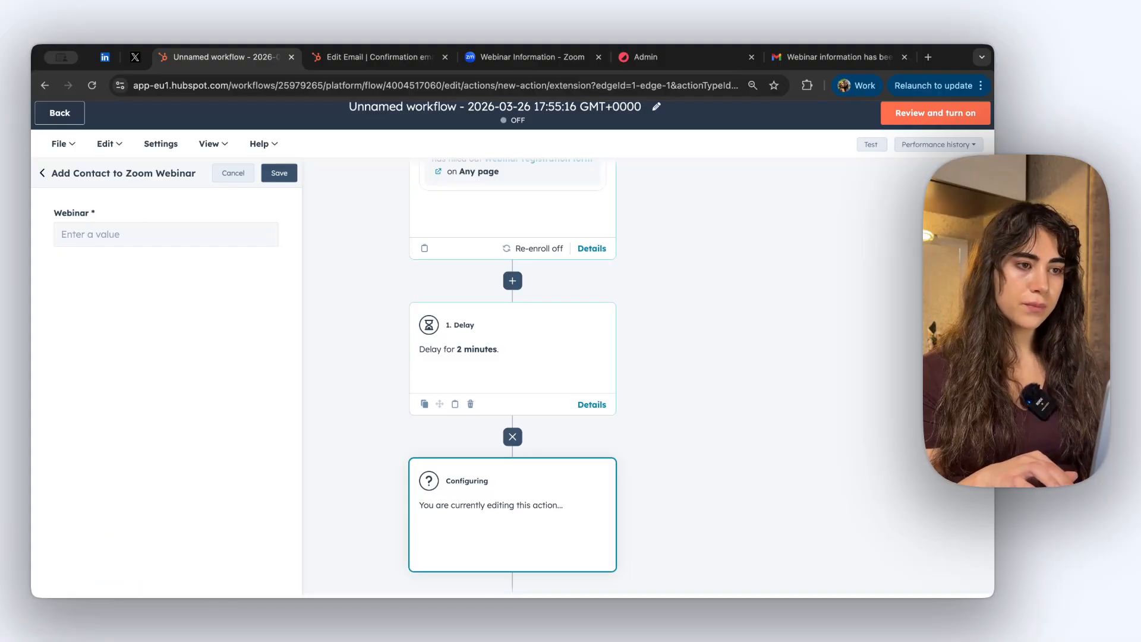
Step: Switch to the Zoom webinar page and copy the webinar ID from the webinar's details
left_click(555, 58)
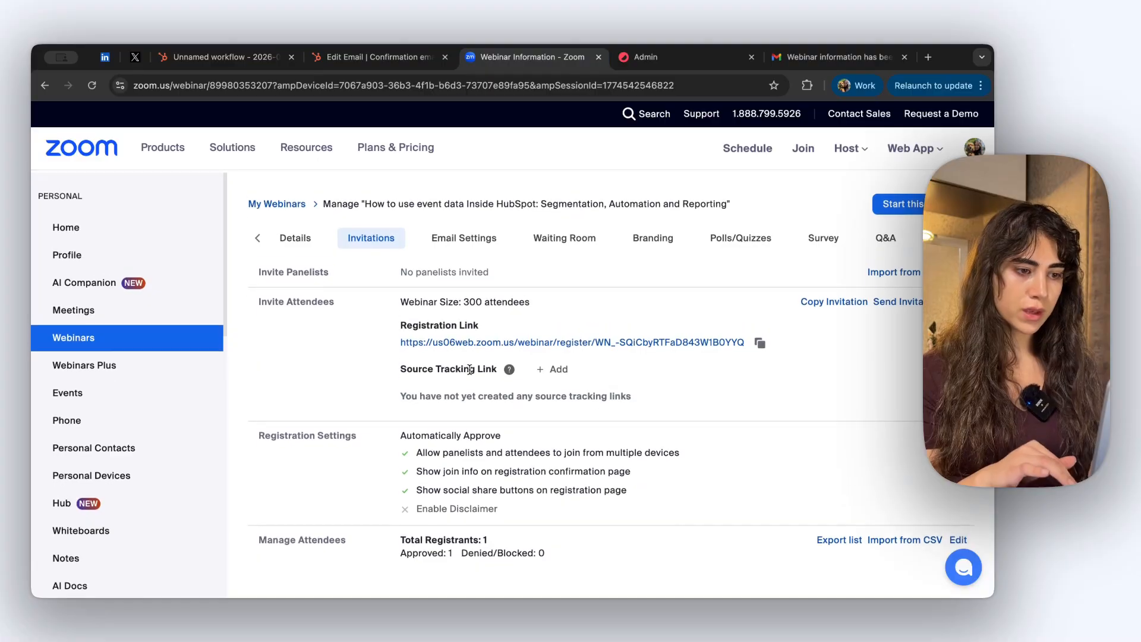
left_click(299, 235)
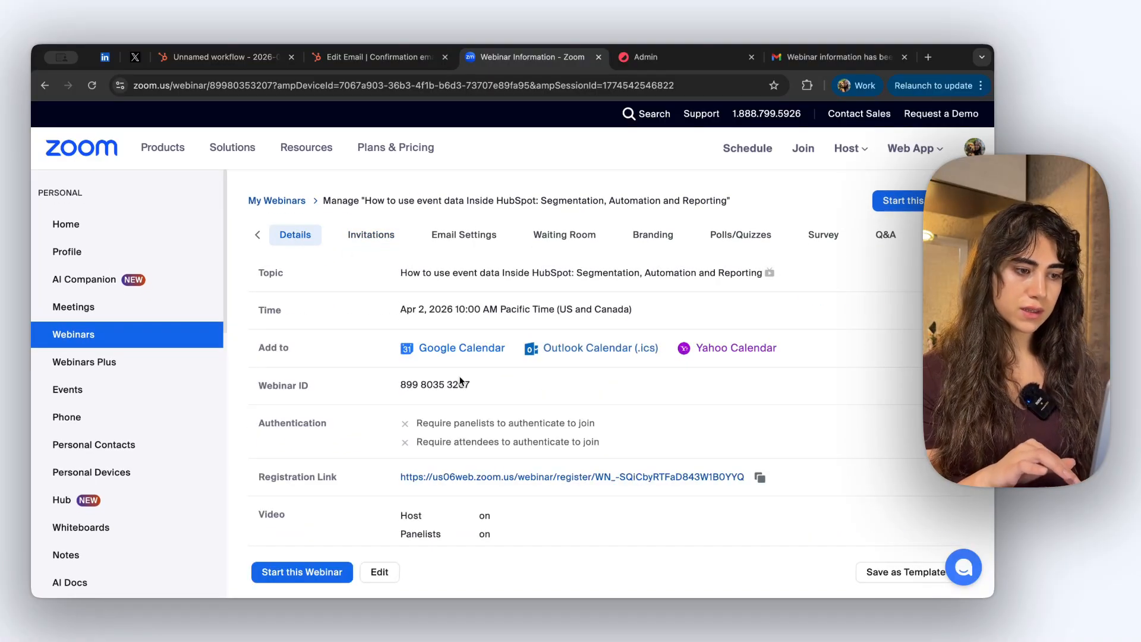
left_click_drag(467, 383, 401, 387)
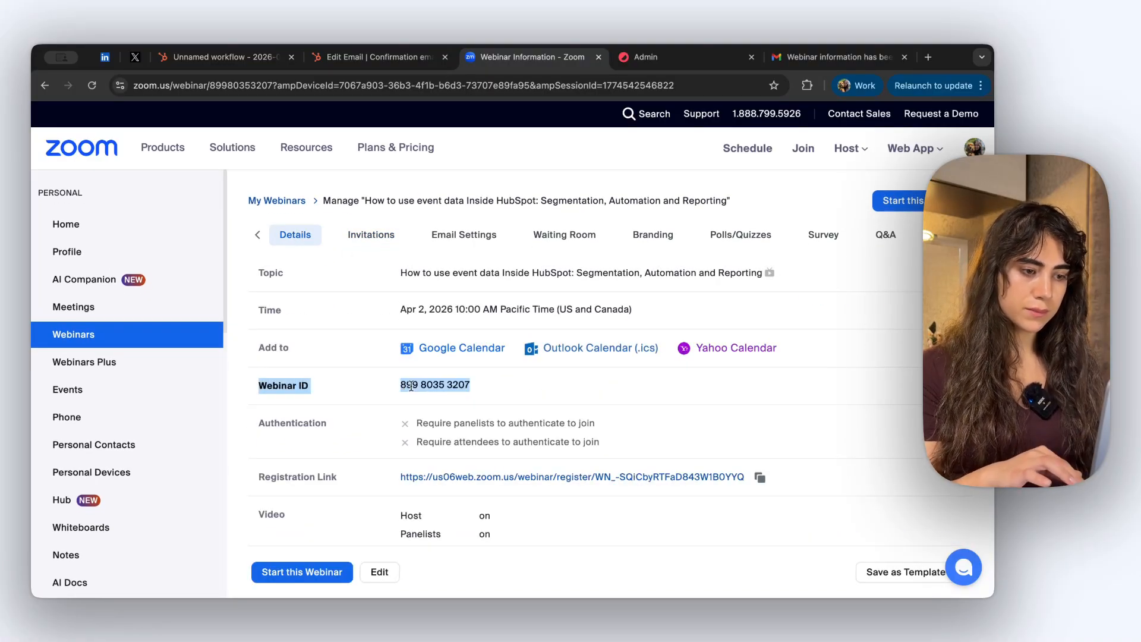
Step: Return to the HubSpot workflow, paste the webinar ID into the Zoom action's webinar field without spaces, and save the action
left_click(223, 57)
left_click(159, 232)
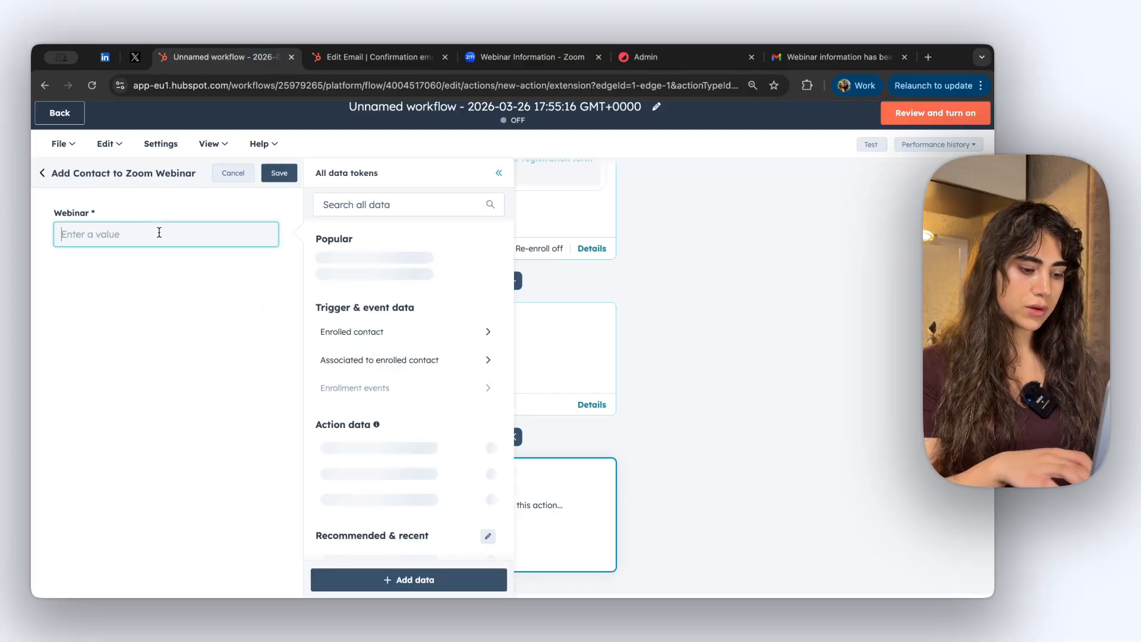
key("super+v")
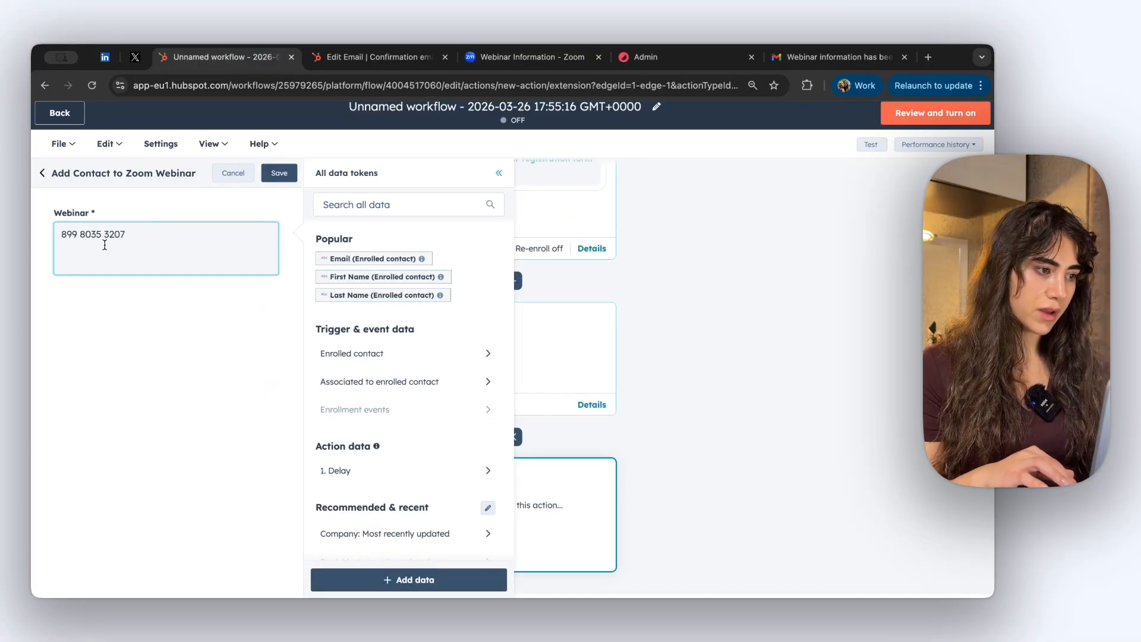
key("BackSpace")
key("Left")
key("Left")
key("Left")
key("Left")
key("BackSpace")
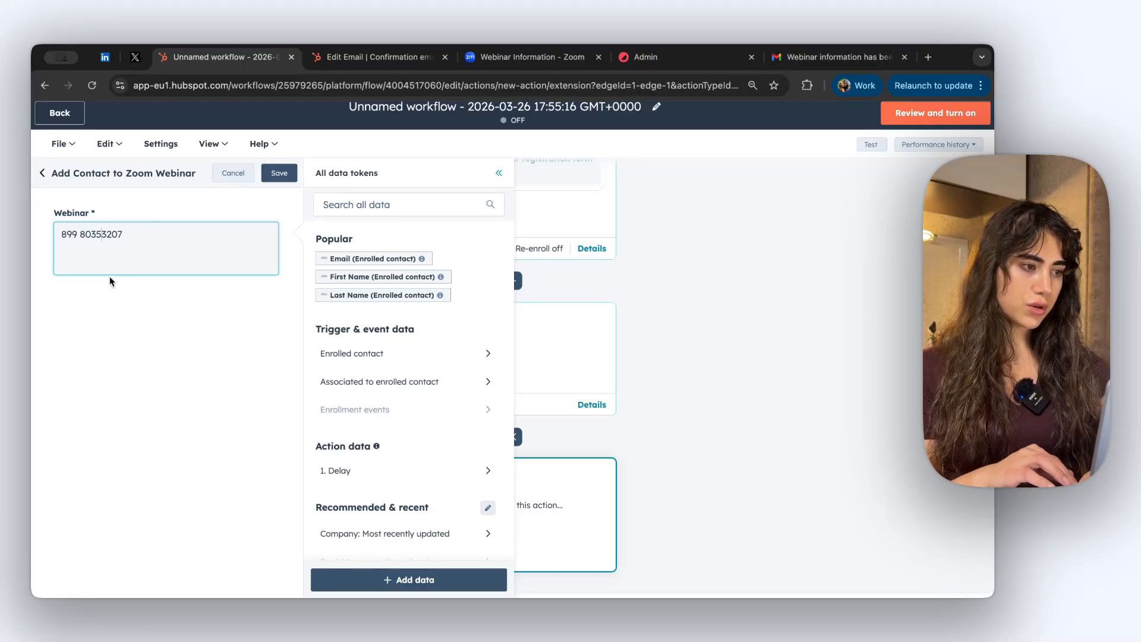
left_click(81, 240)
key("BackSpace")
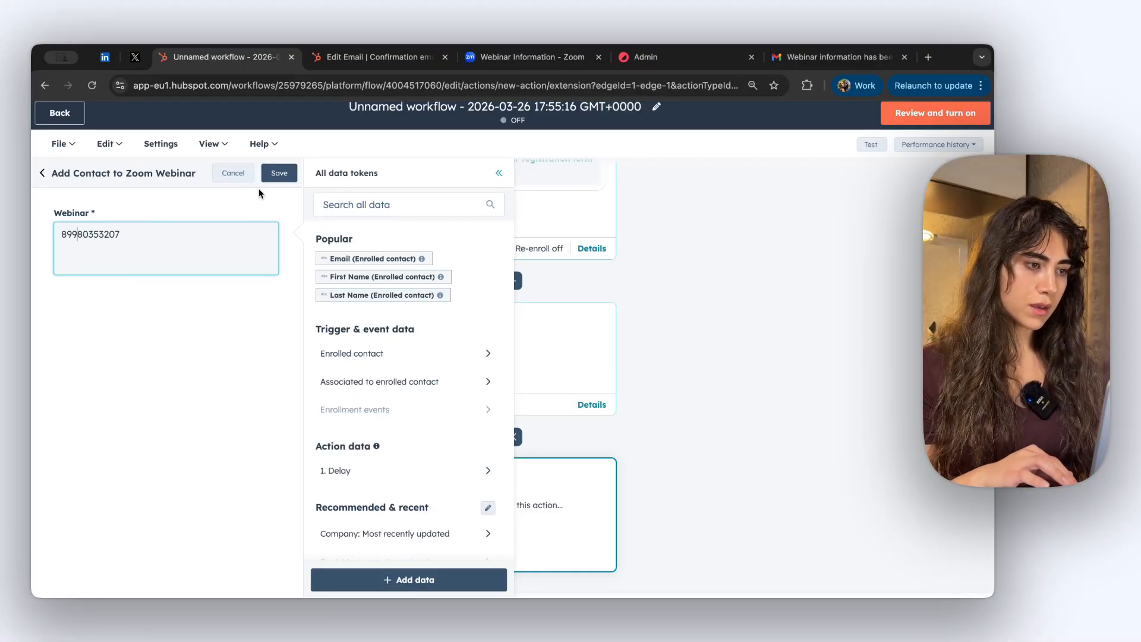
left_click(280, 173)
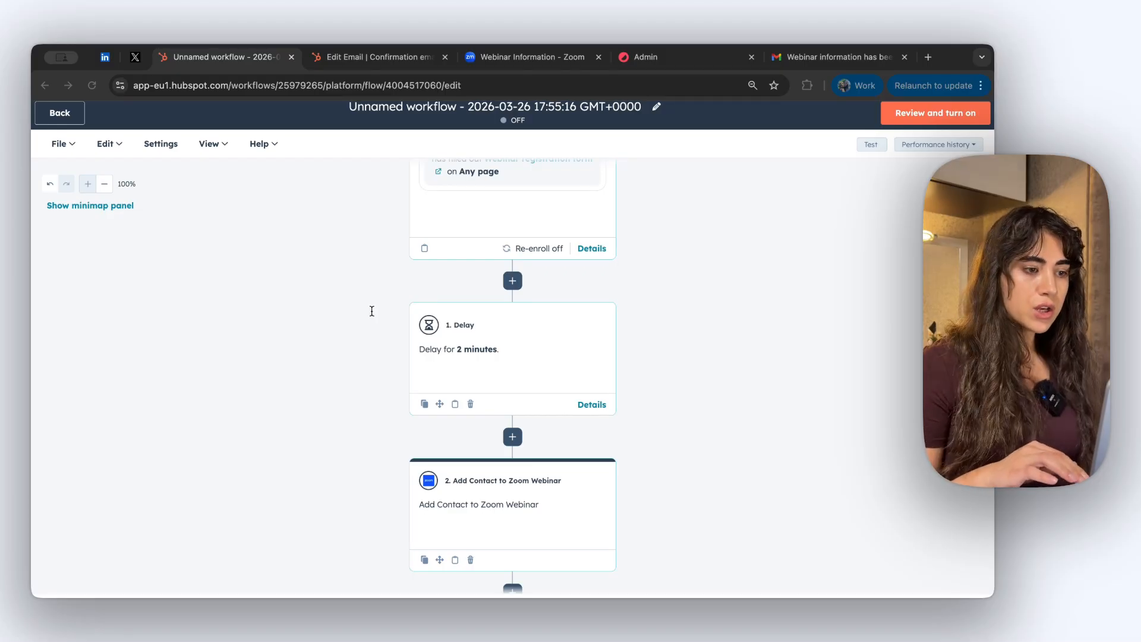
Step: Add a Set marketing contact status action after the Zoom action, set the enrolled contact as marketing contact, and save it
scroll(509, 491, "down", 3)
left_click(512, 472)
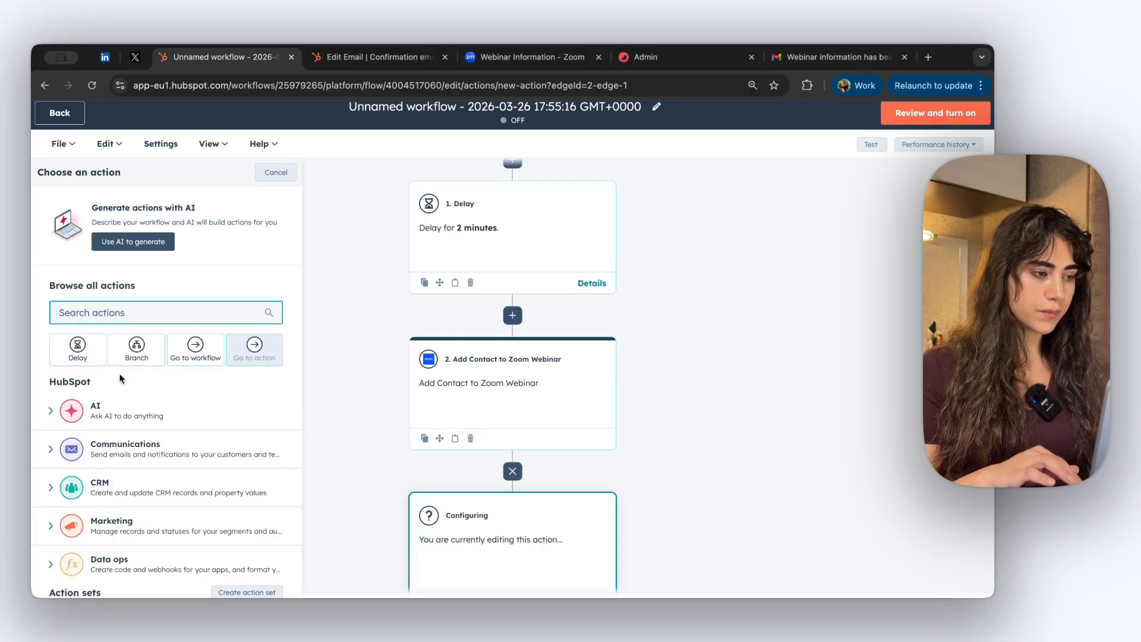
type("set marketing")
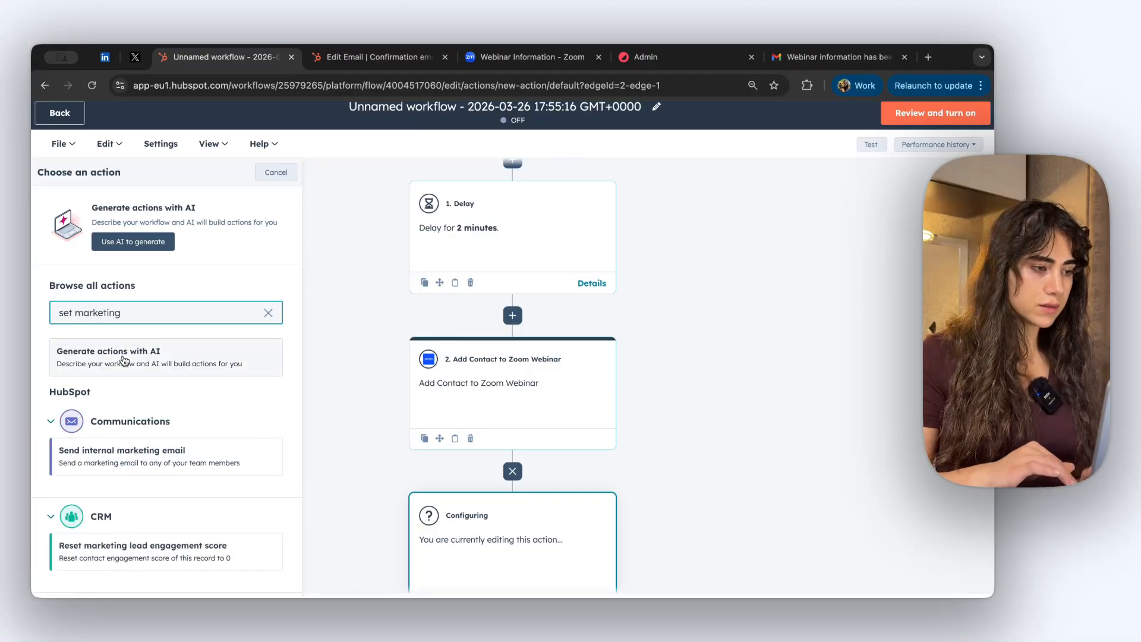
scroll(93, 475, "down", 3)
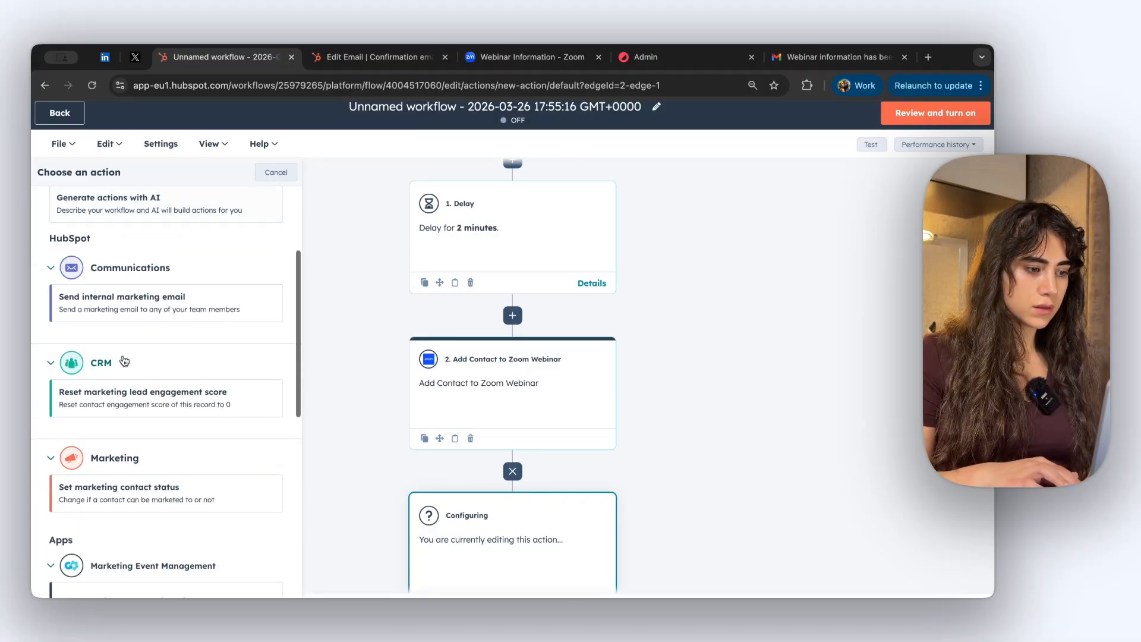
left_click(114, 500)
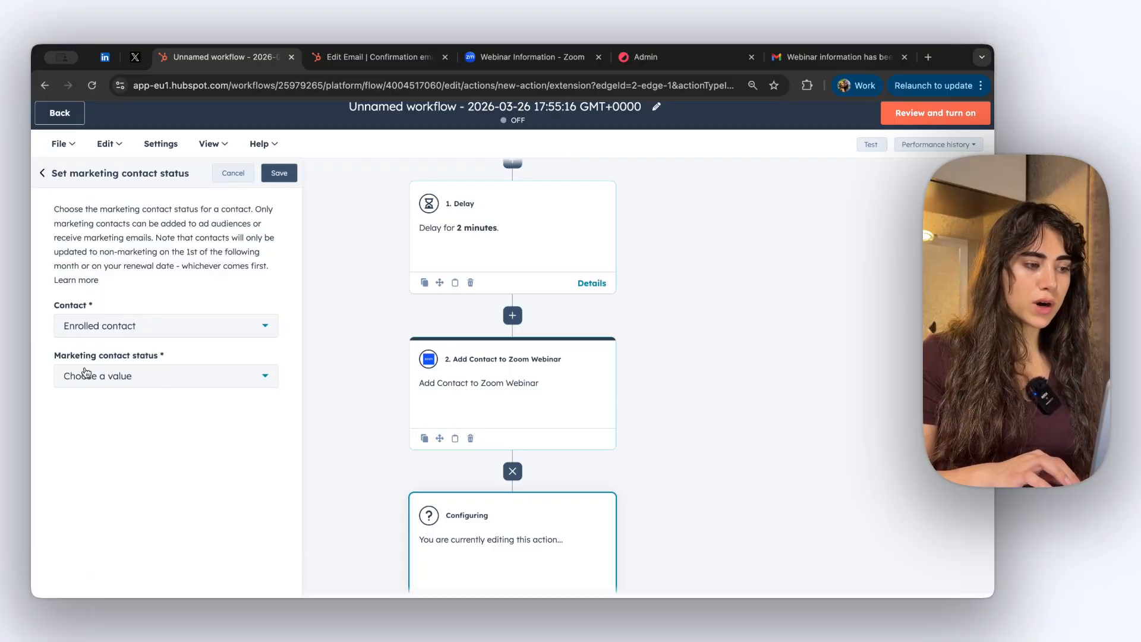
left_click(160, 382)
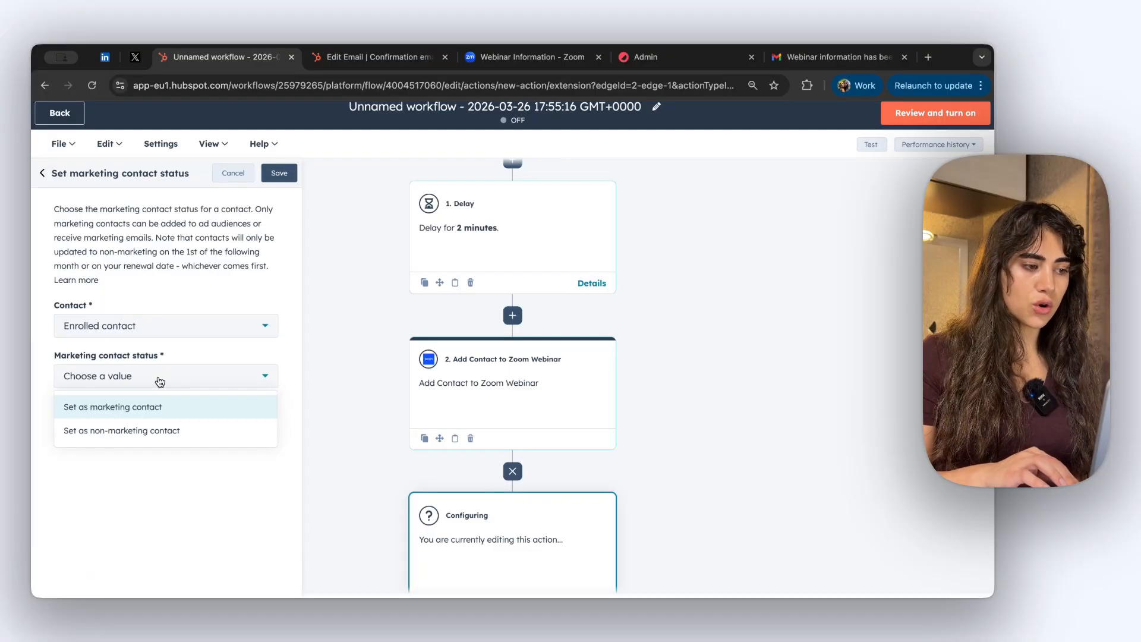
left_click(93, 416)
left_click(279, 173)
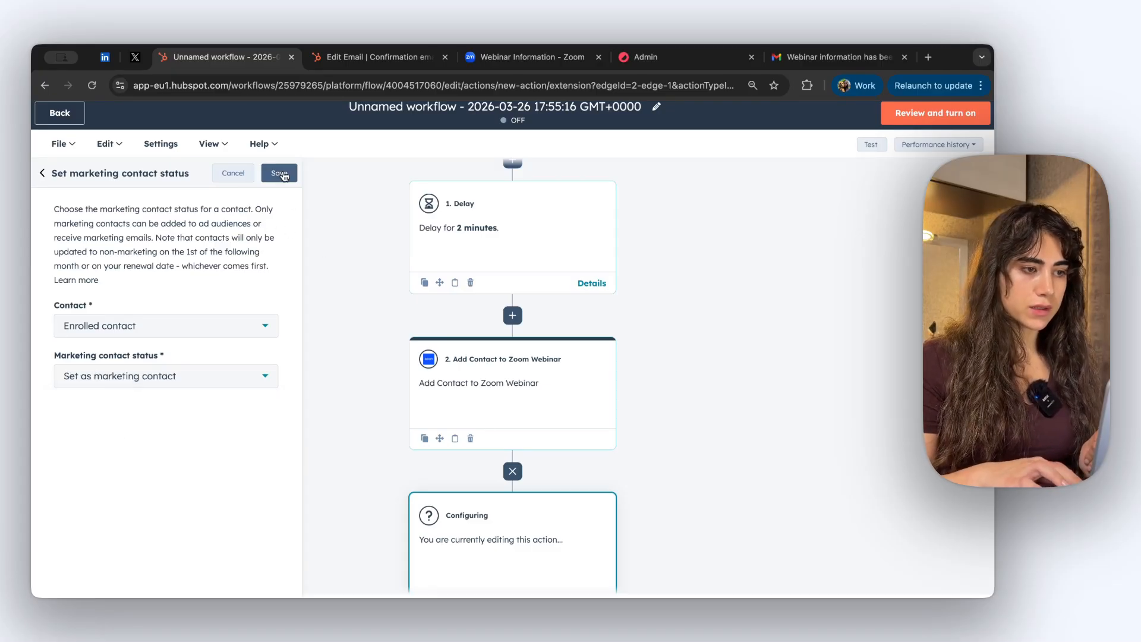
Step: Add an Edit record action at the workflow's end for the contact property "Webinar - How to use event data Inside HubSpot"
scroll(474, 407, "down", 2)
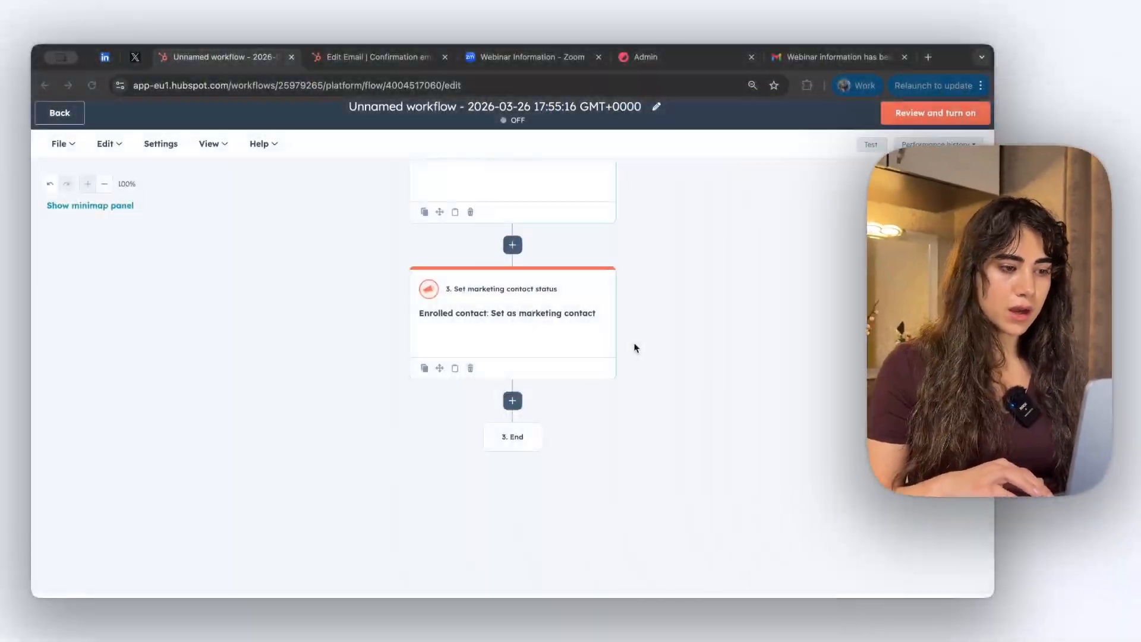
left_click(513, 401)
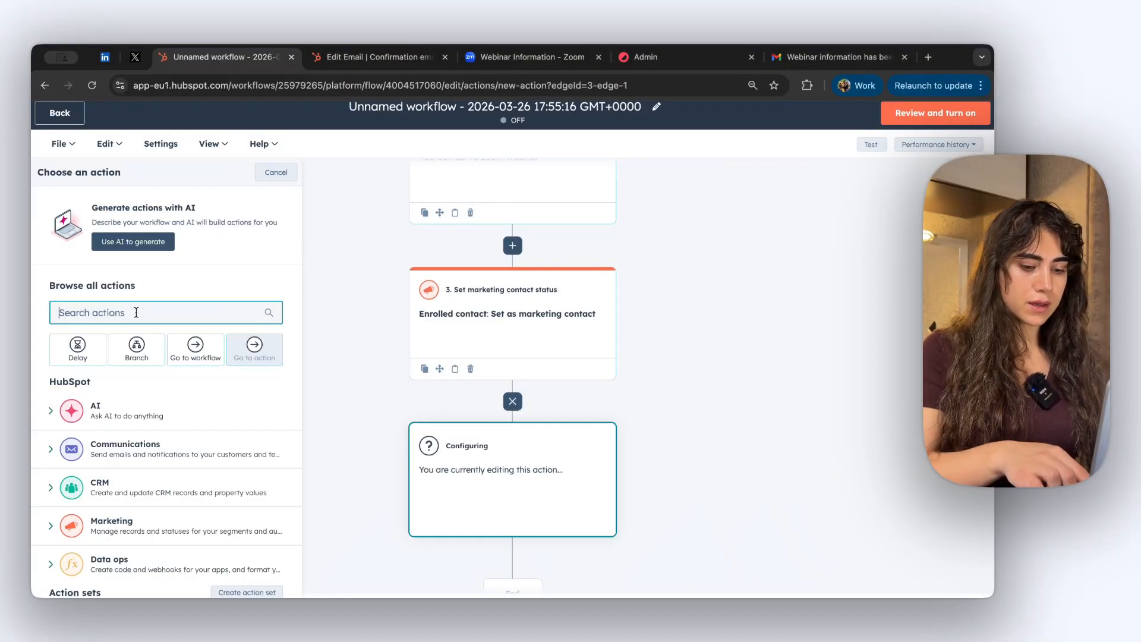
type("edit rec")
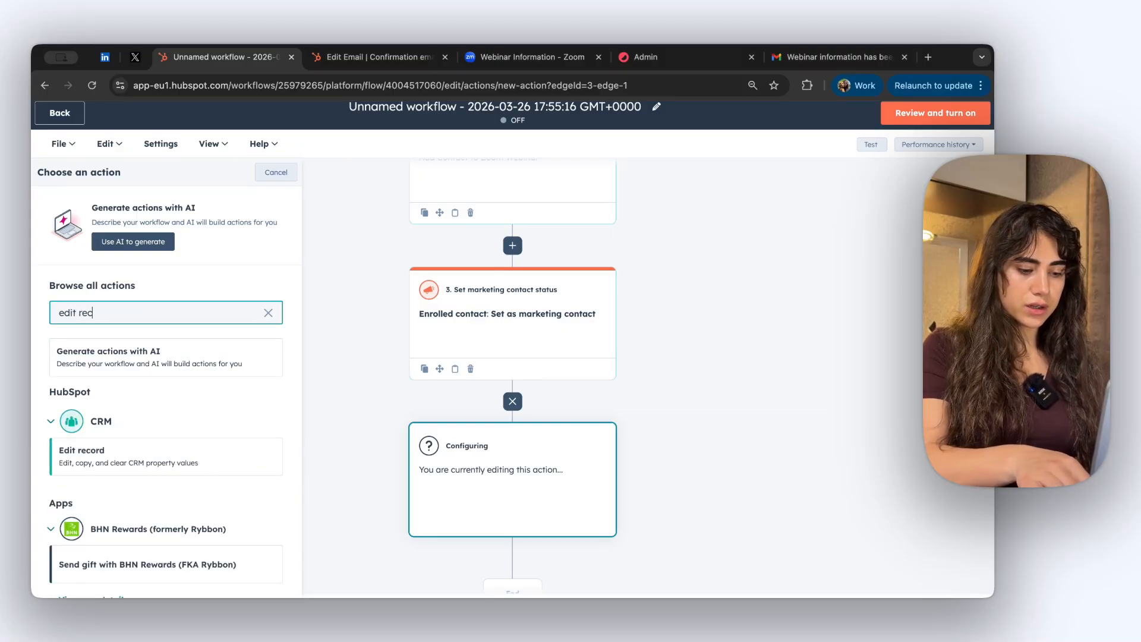
left_click(116, 457)
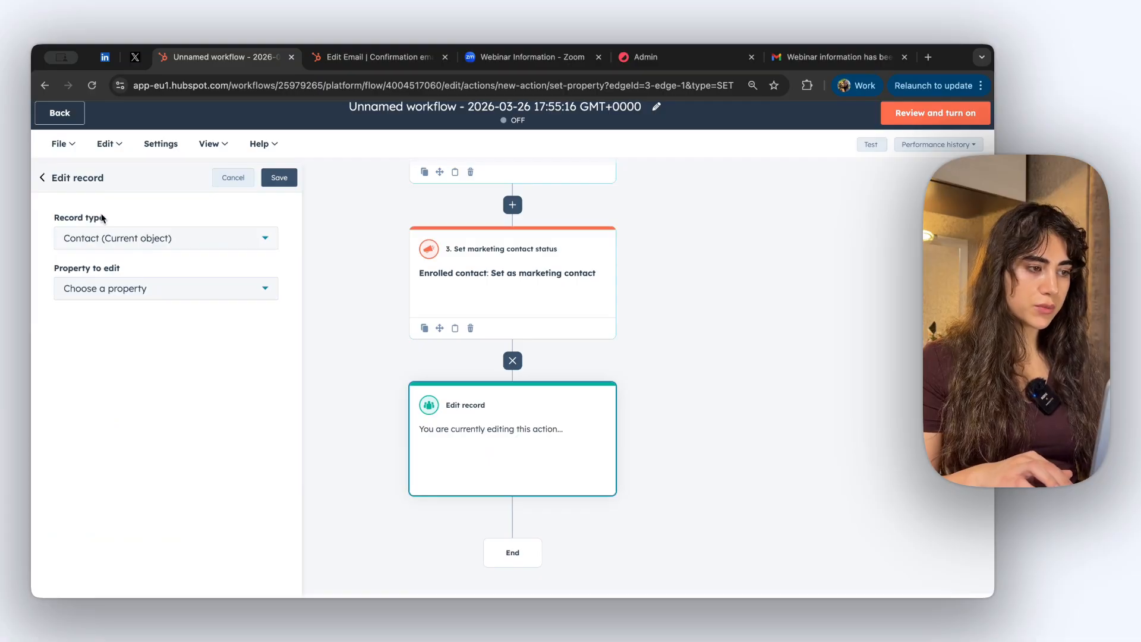
left_click(127, 293)
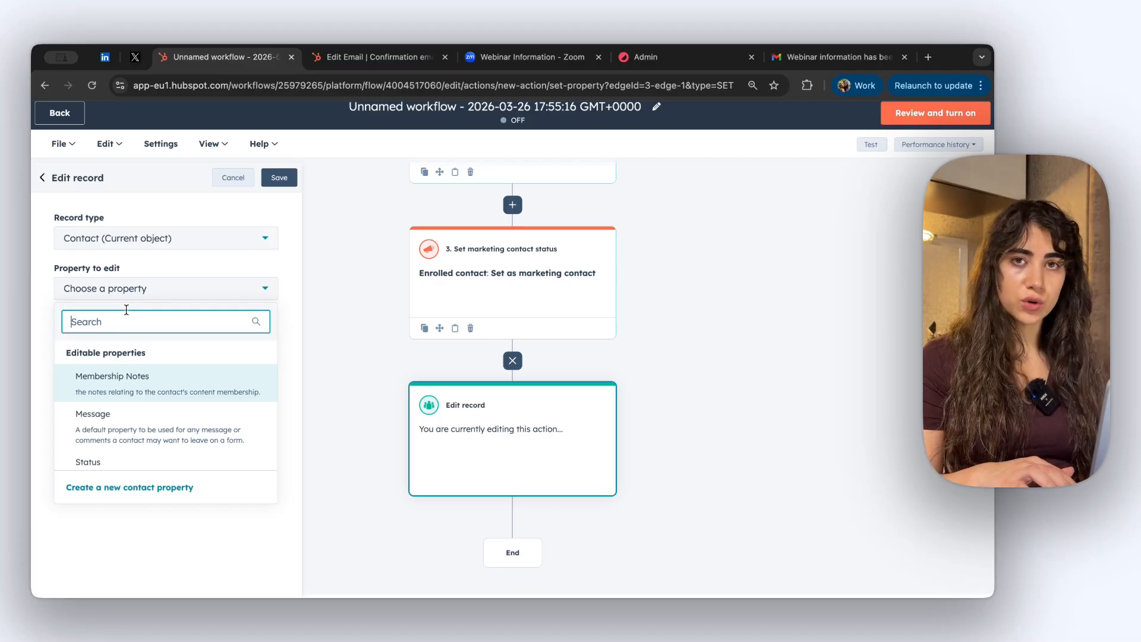
type("webinar")
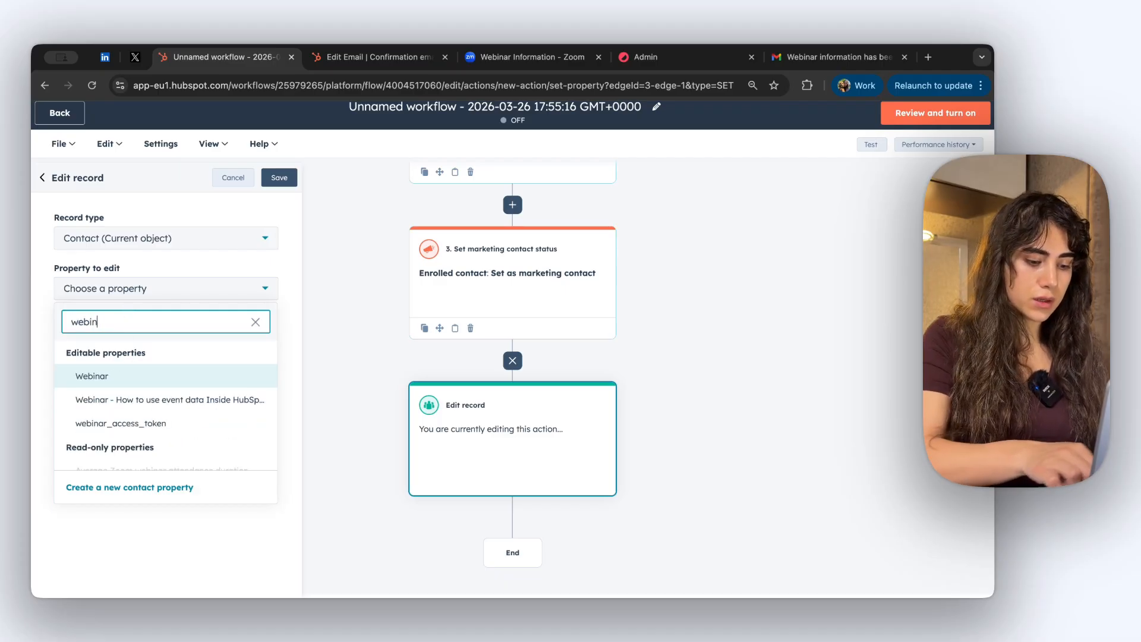
left_click(168, 400)
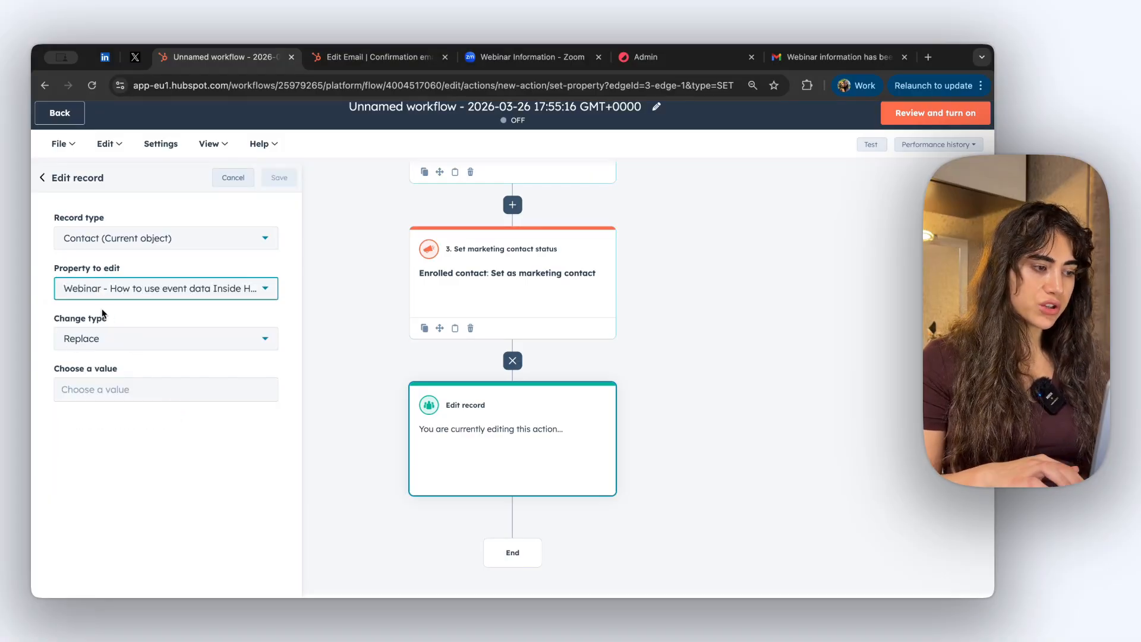
Step: Set the Edit record action's value to the Join URL from the Add Contact to Zoom Webinar action and save it
left_click(116, 390)
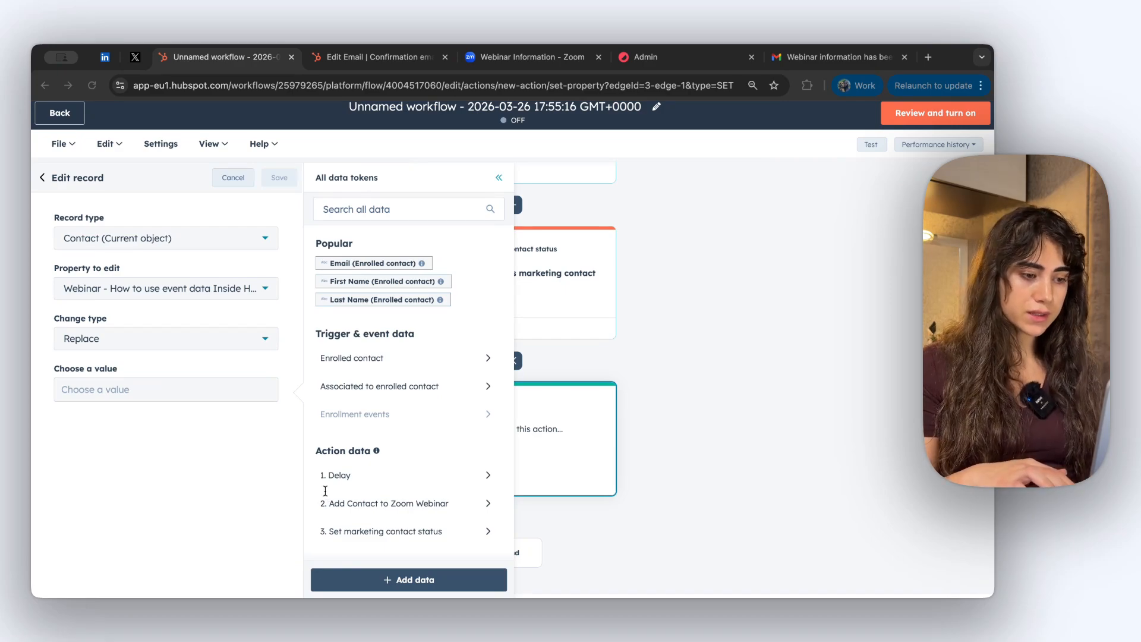
left_click(380, 515)
left_click(387, 505)
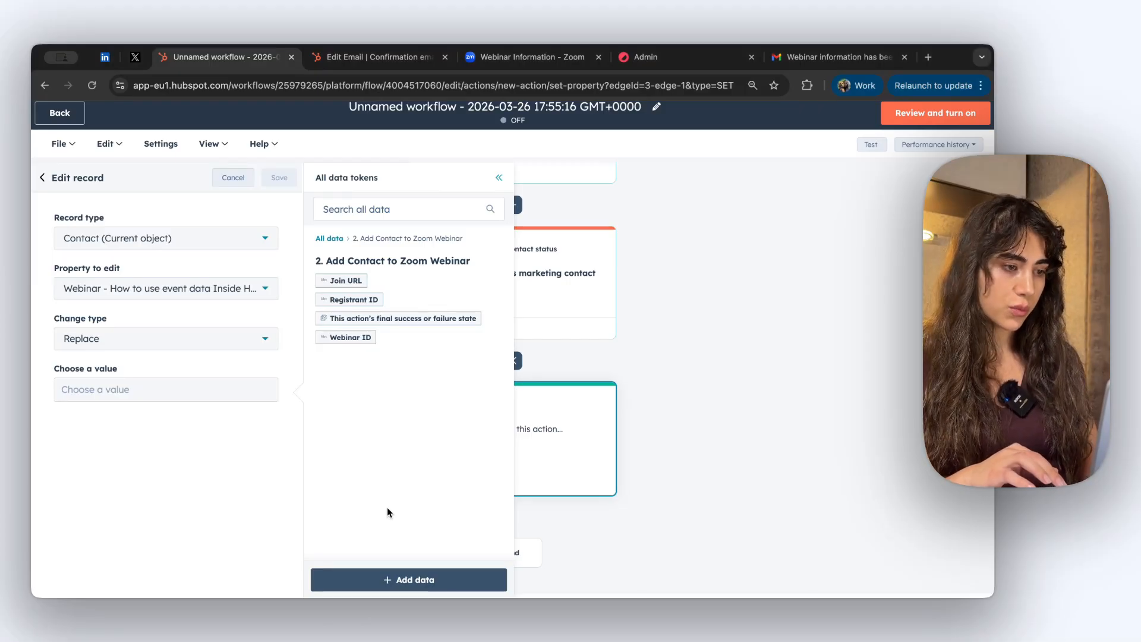
left_click(352, 281)
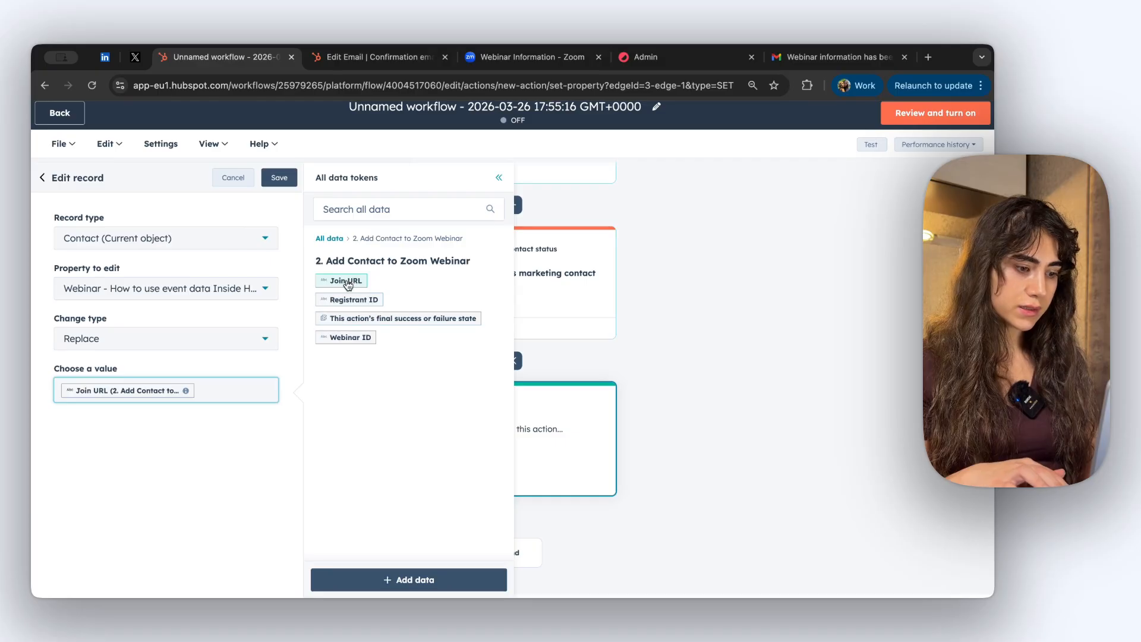
left_click(280, 178)
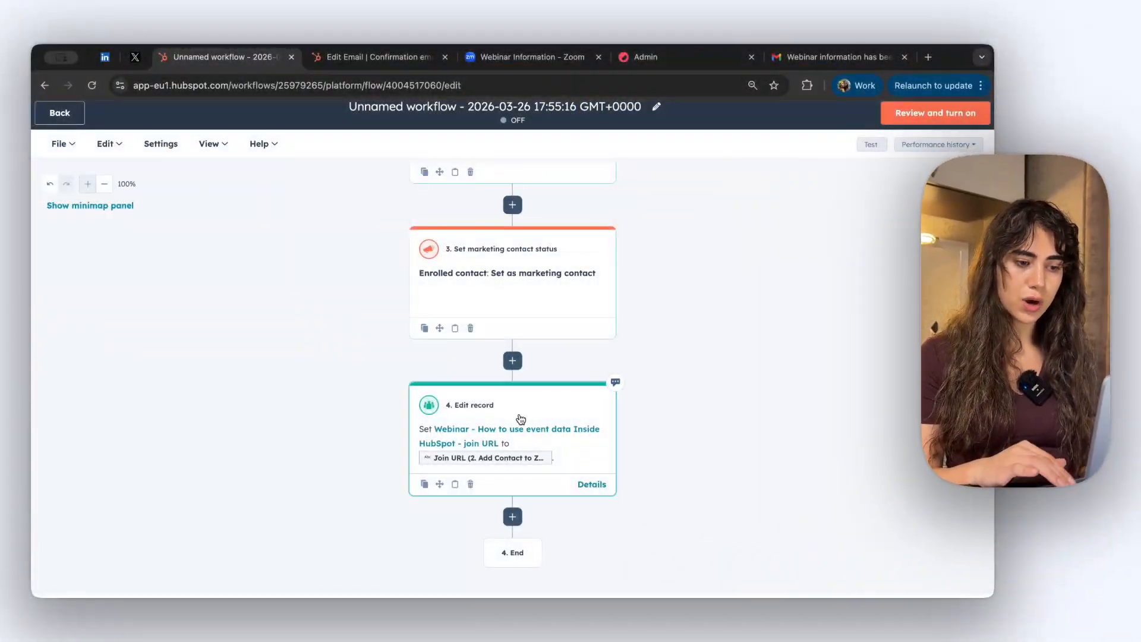
Step: Add a property-value branch at the workflow's end based on "Webinar - How to use event data Inside HubSpot - join URL" and save it
scroll(517, 419, "down", 3)
left_click(512, 367)
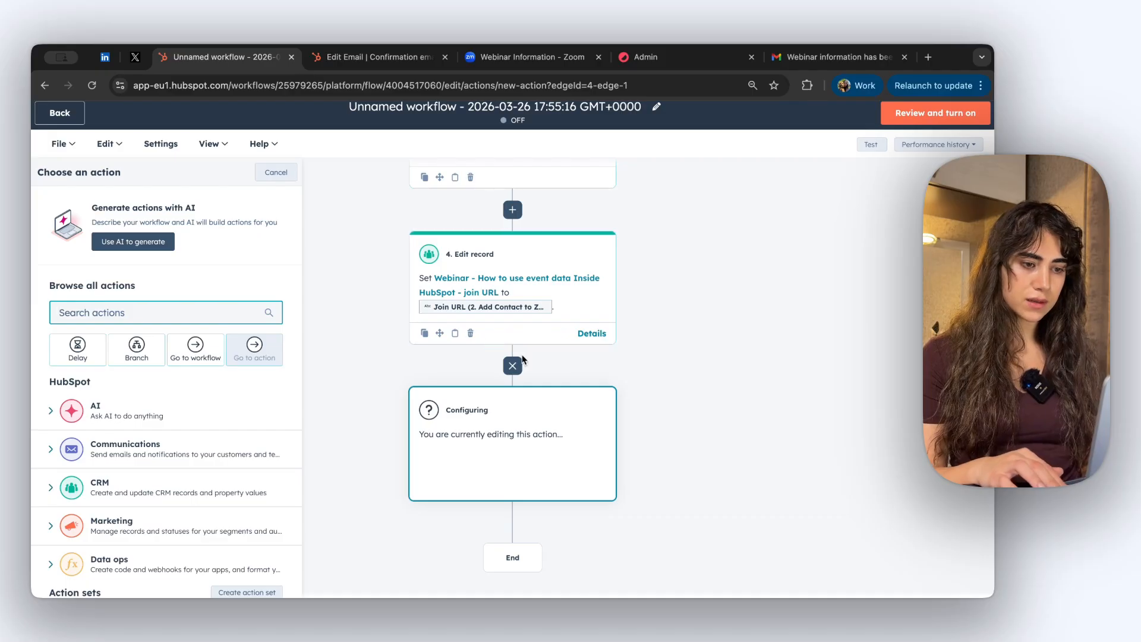
left_click(137, 351)
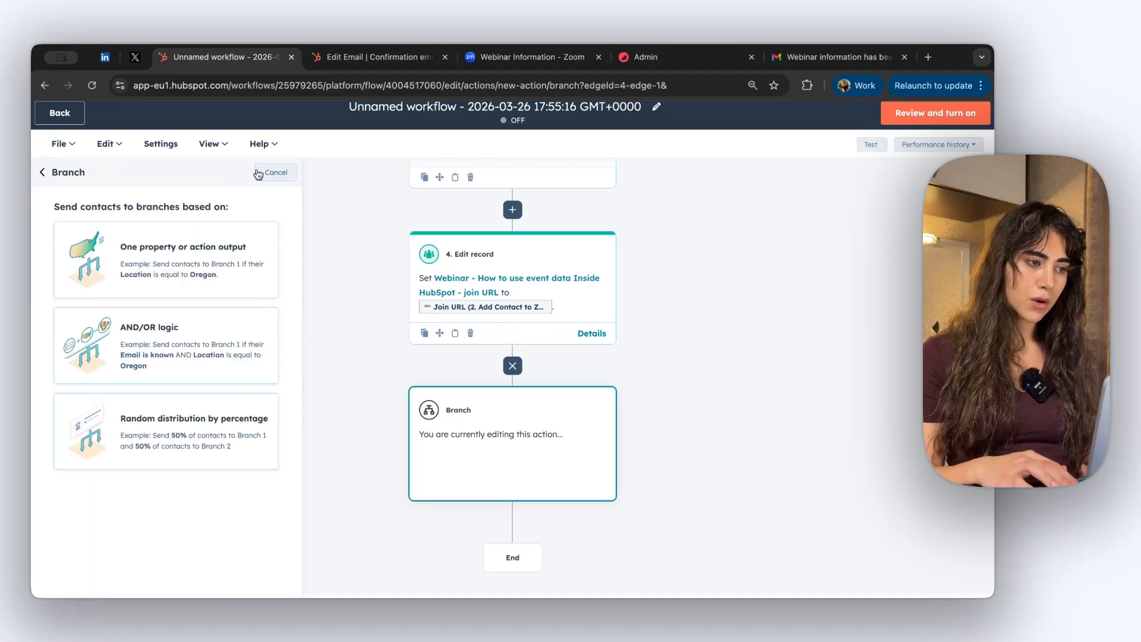
left_click(183, 267)
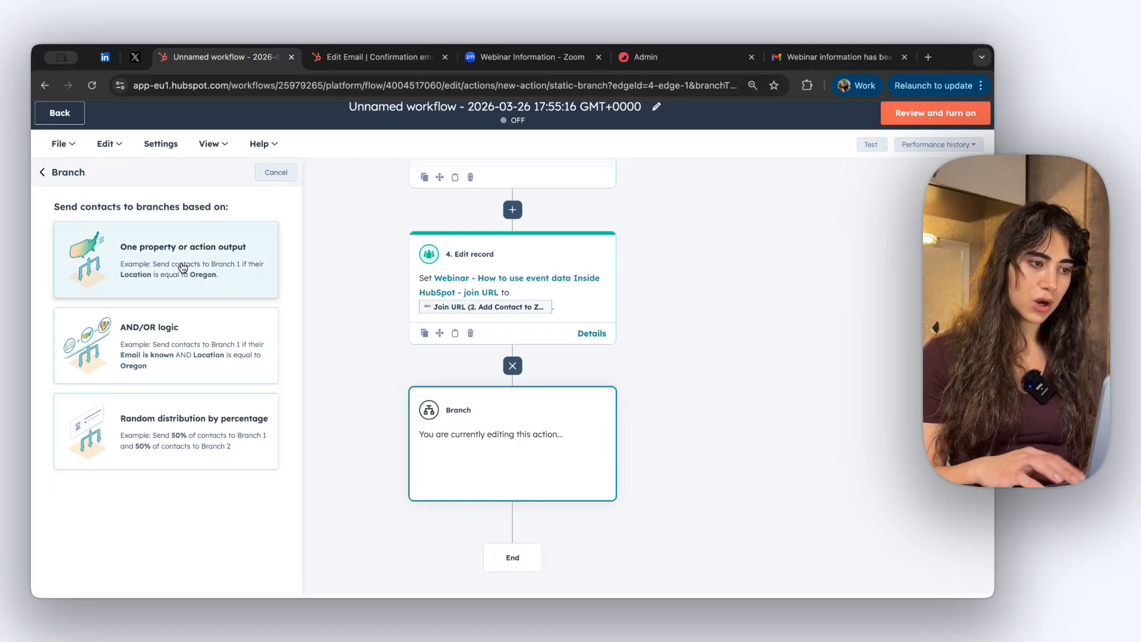
left_click(104, 323)
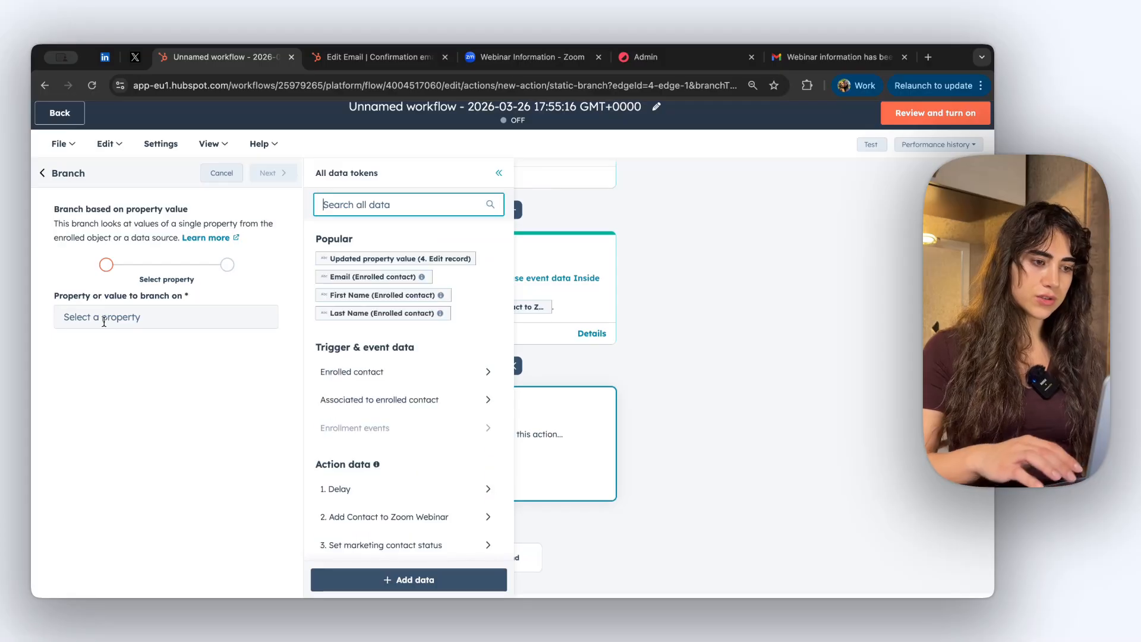
type("webinar")
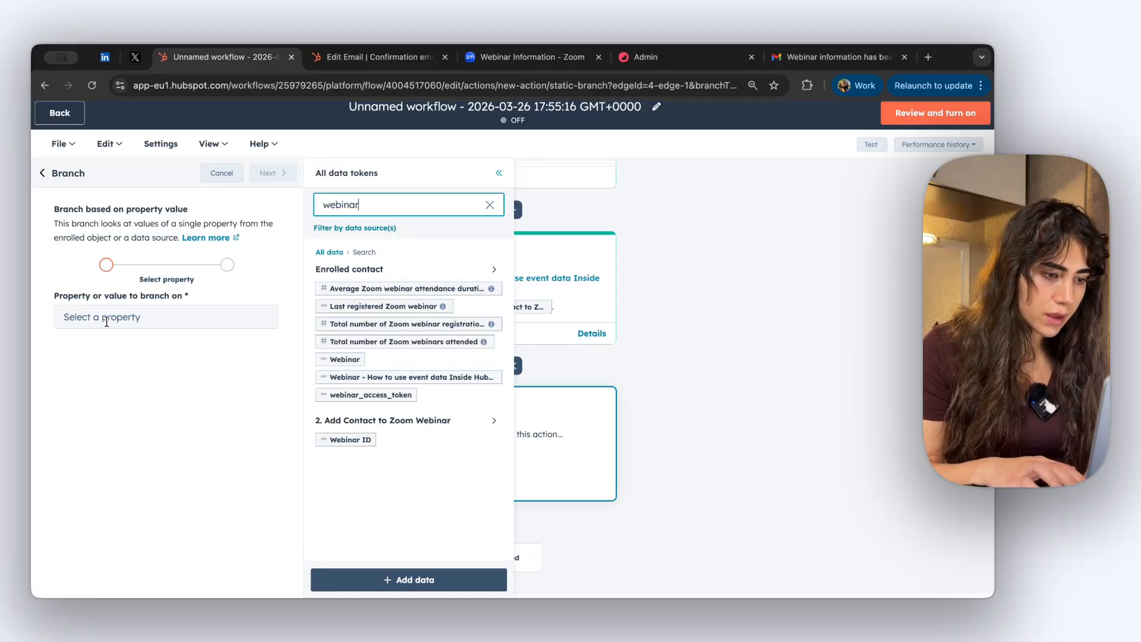
left_click(436, 378)
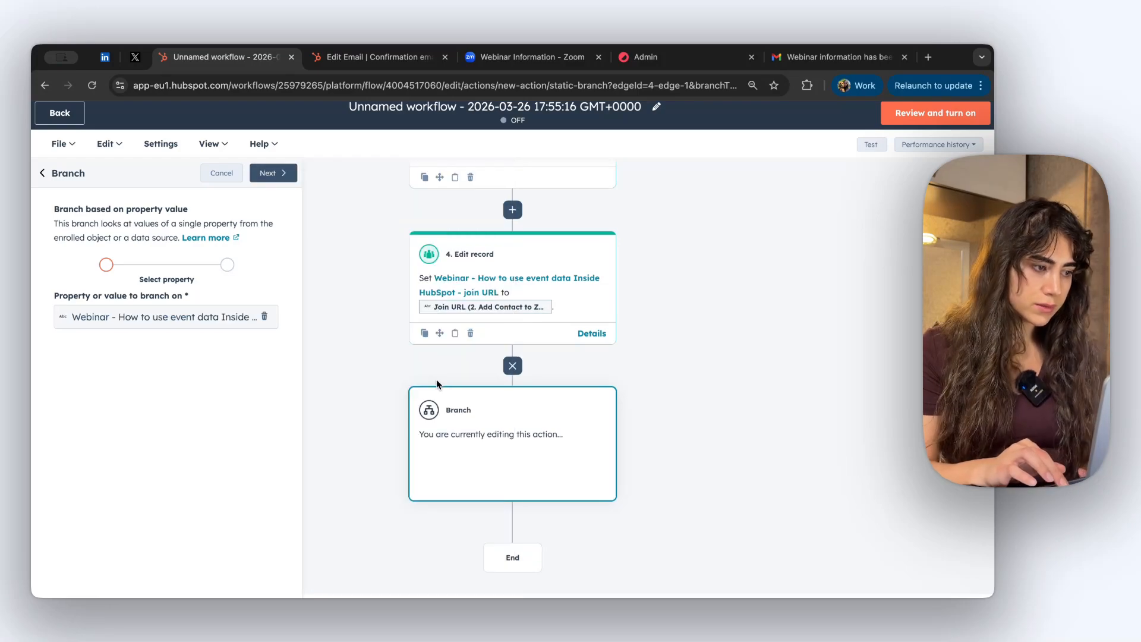
left_click(257, 178)
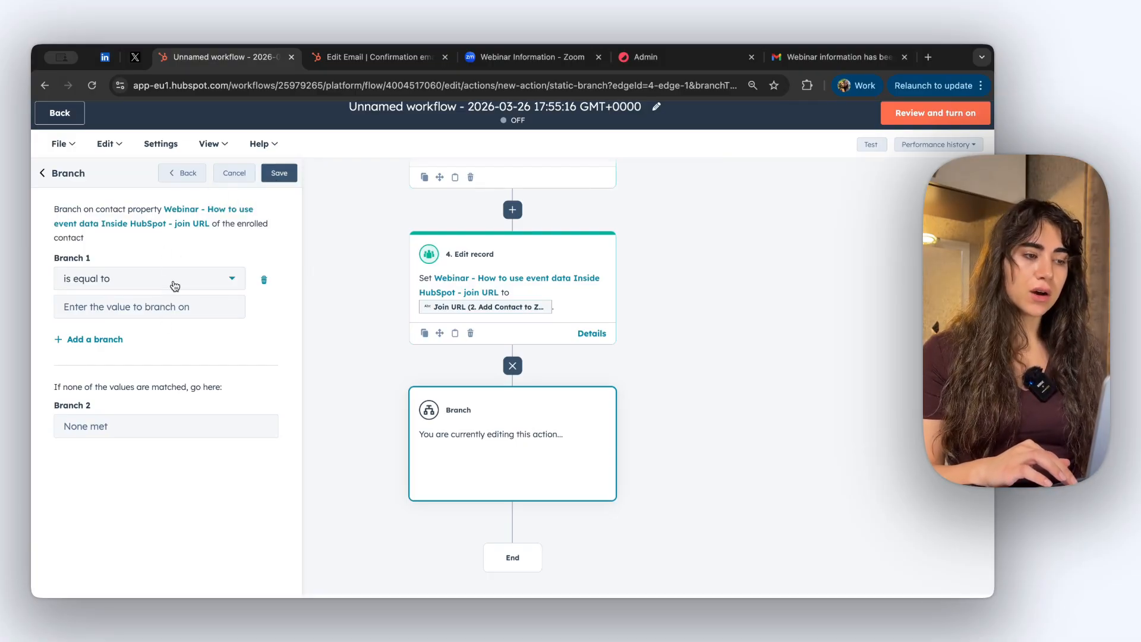
left_click(278, 173)
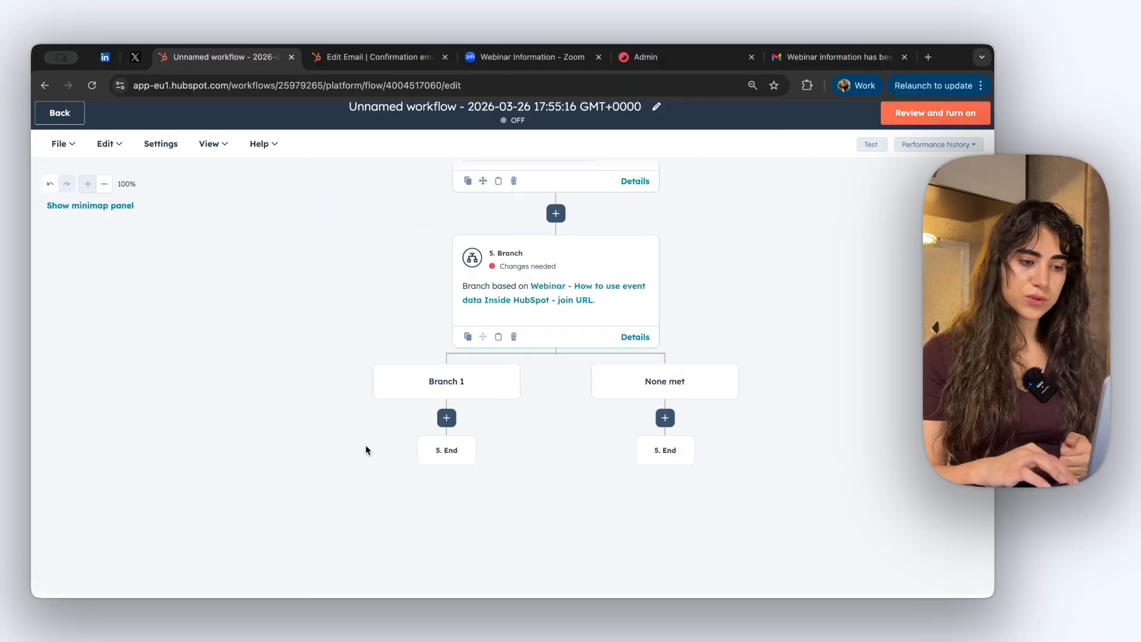
Step: Add an Edit record action for the current contact under Branch 1
scroll(517, 222, "up", 5)
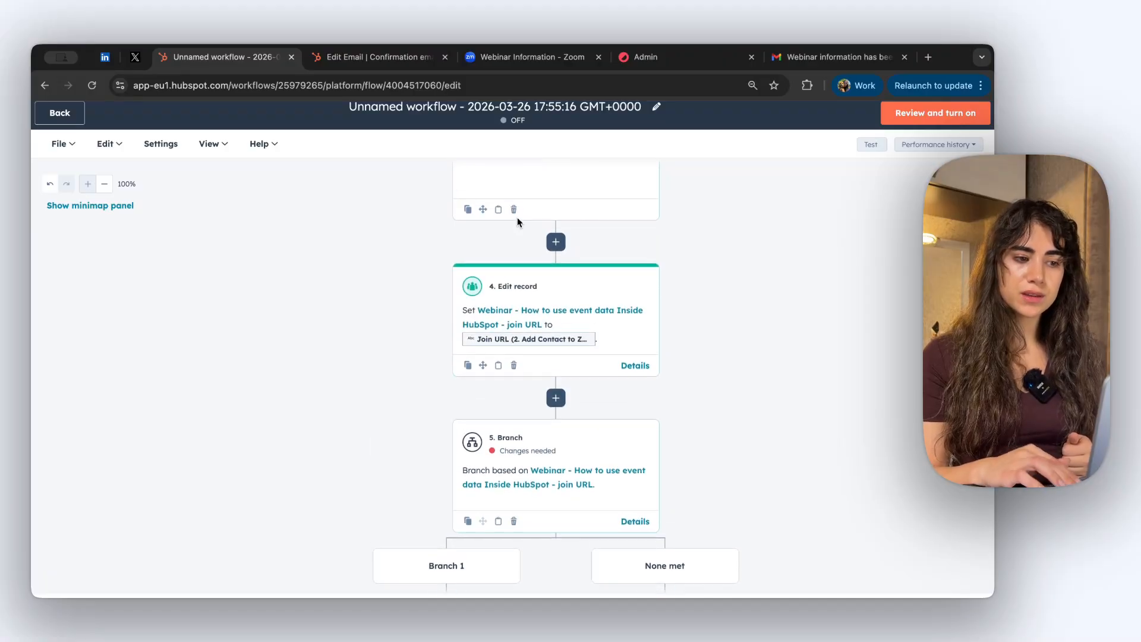
scroll(517, 222, "down", 7)
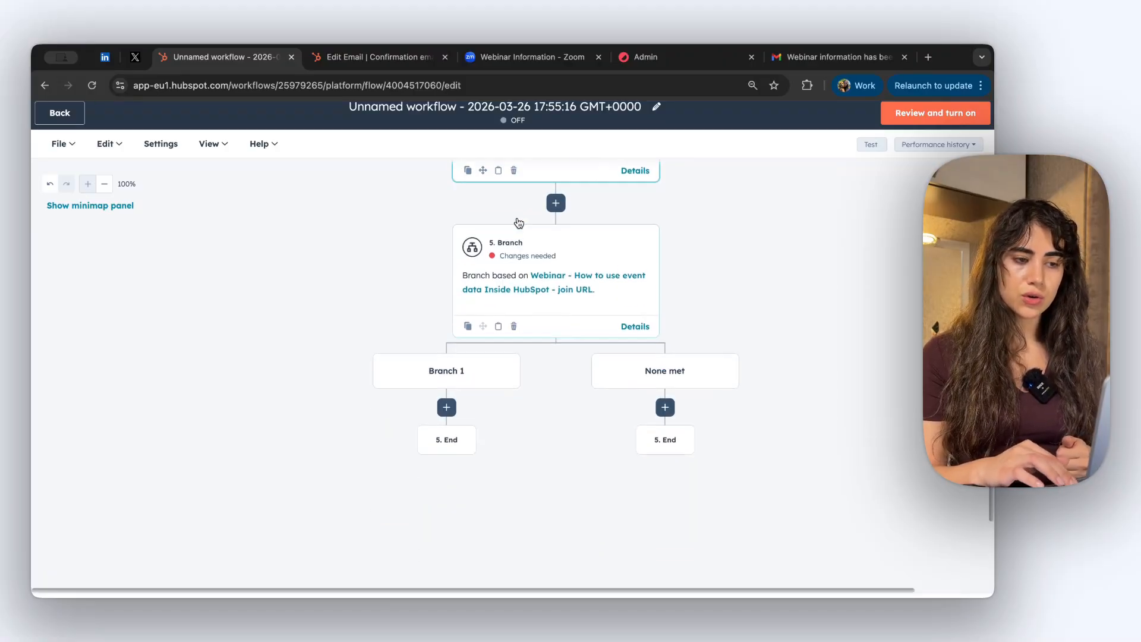
left_click(447, 278)
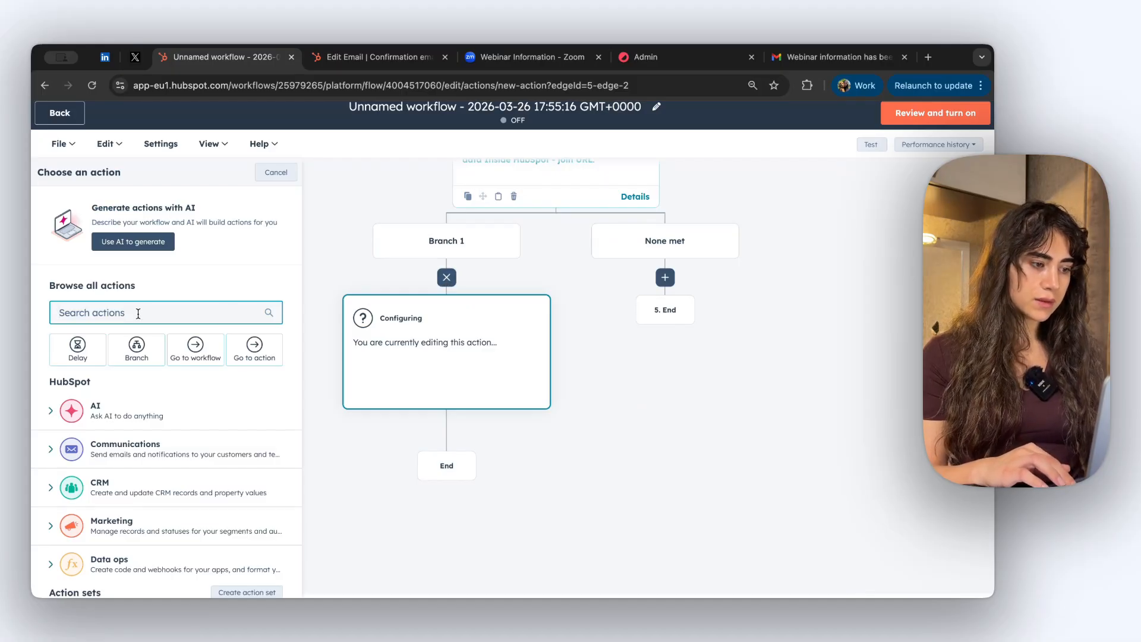
type("edit")
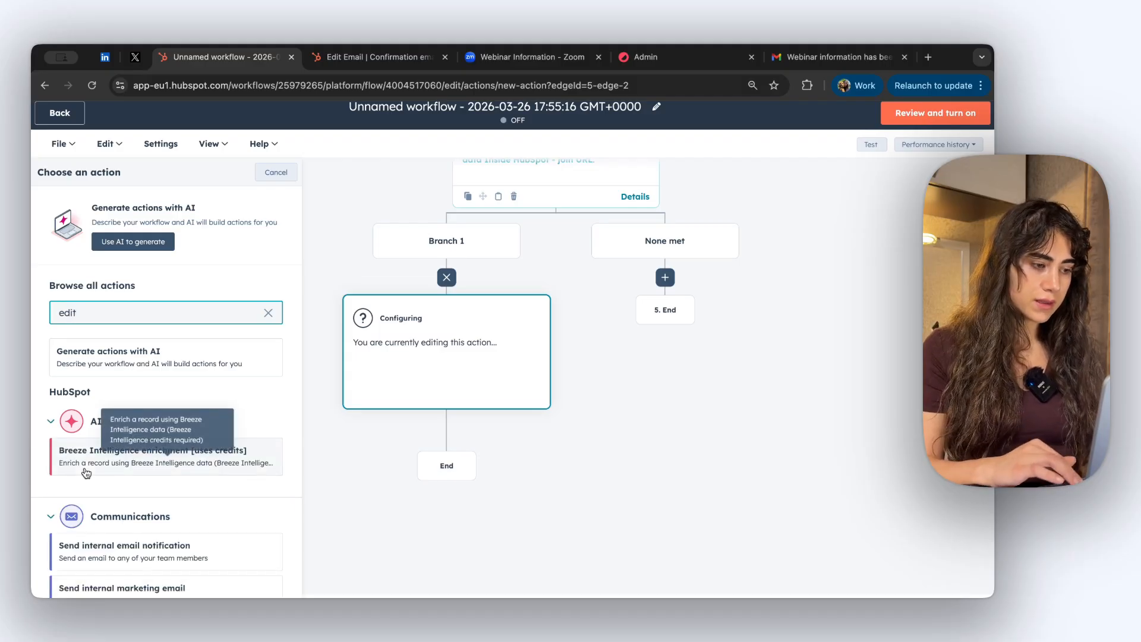
scroll(86, 473, "down", 2)
scroll(86, 473, "down", 3)
left_click(122, 435)
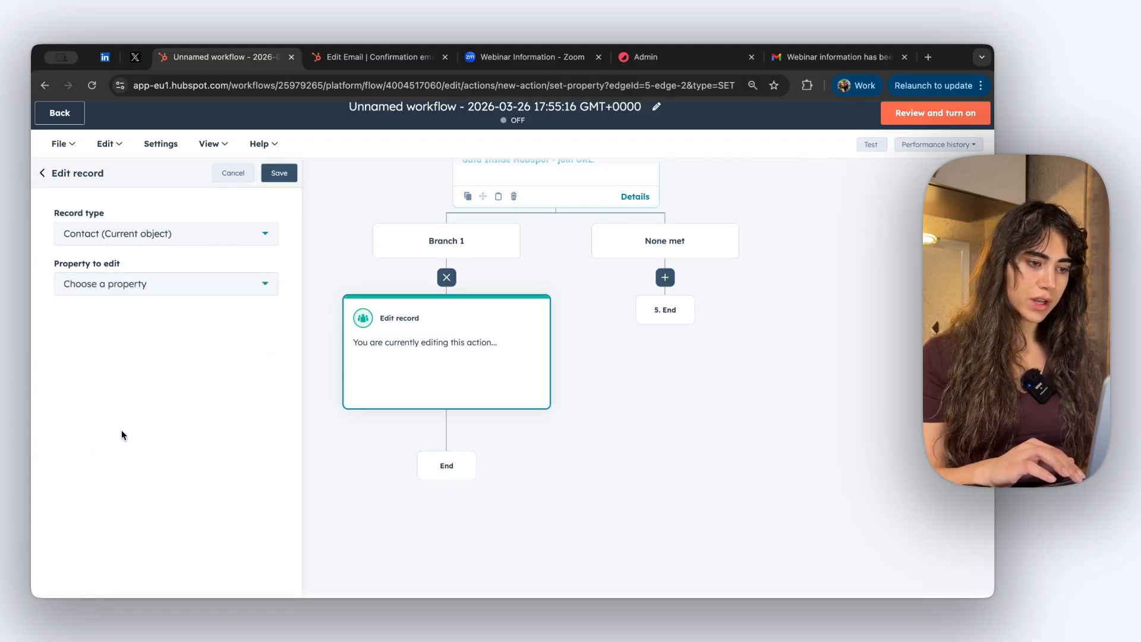
scroll(502, 301, "up", 5)
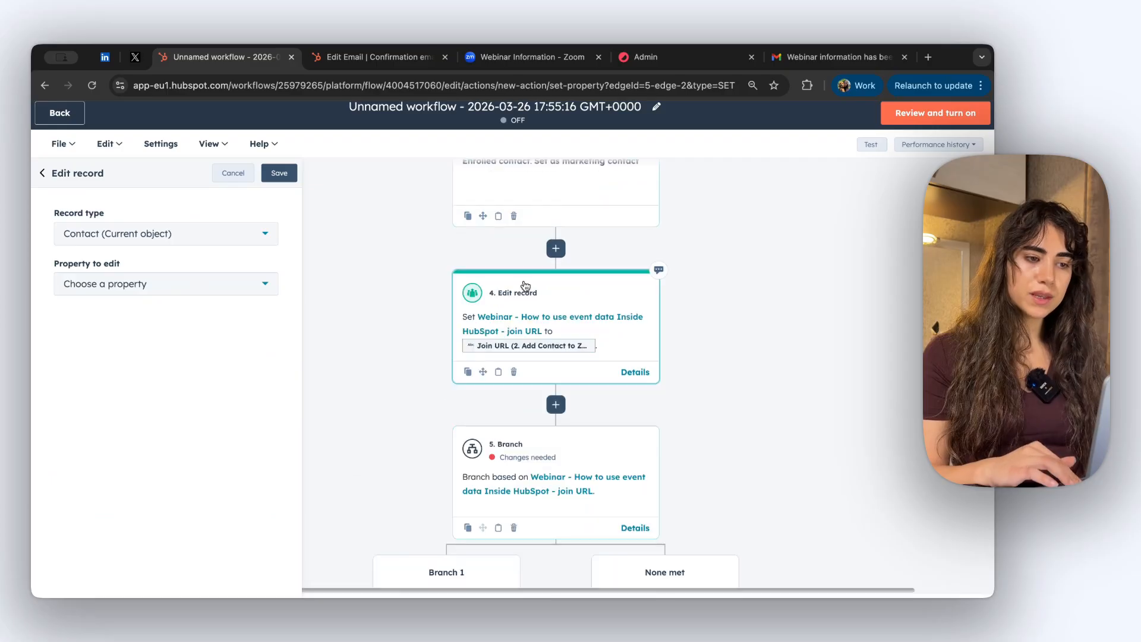
scroll(523, 265, "down", 4)
scroll(525, 336, "down", 2)
Step: Set Branch 1's Edit record action to replace the webinar join URL property with the Zoom action's Join URL, and save it
left_click(198, 292)
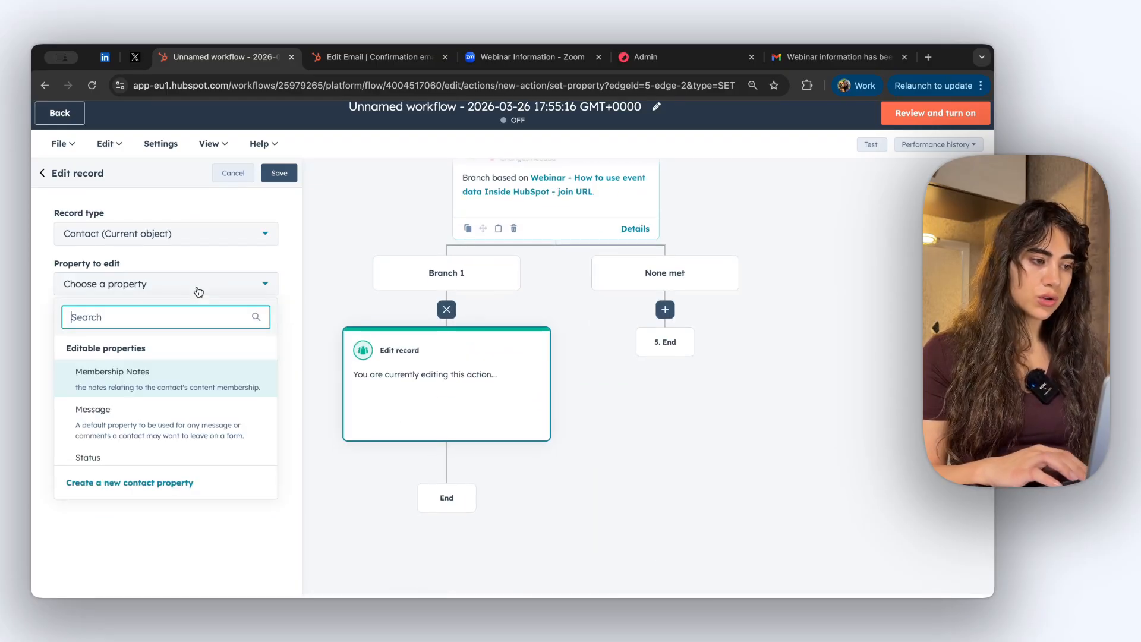
type("webinar")
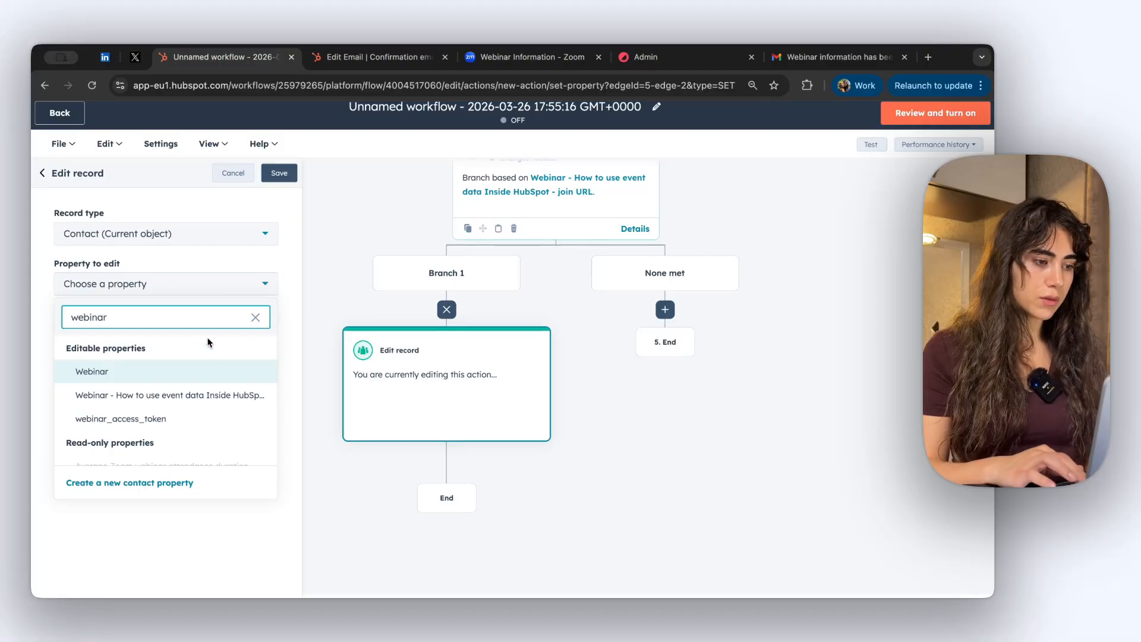
left_click(187, 393)
left_click(97, 380)
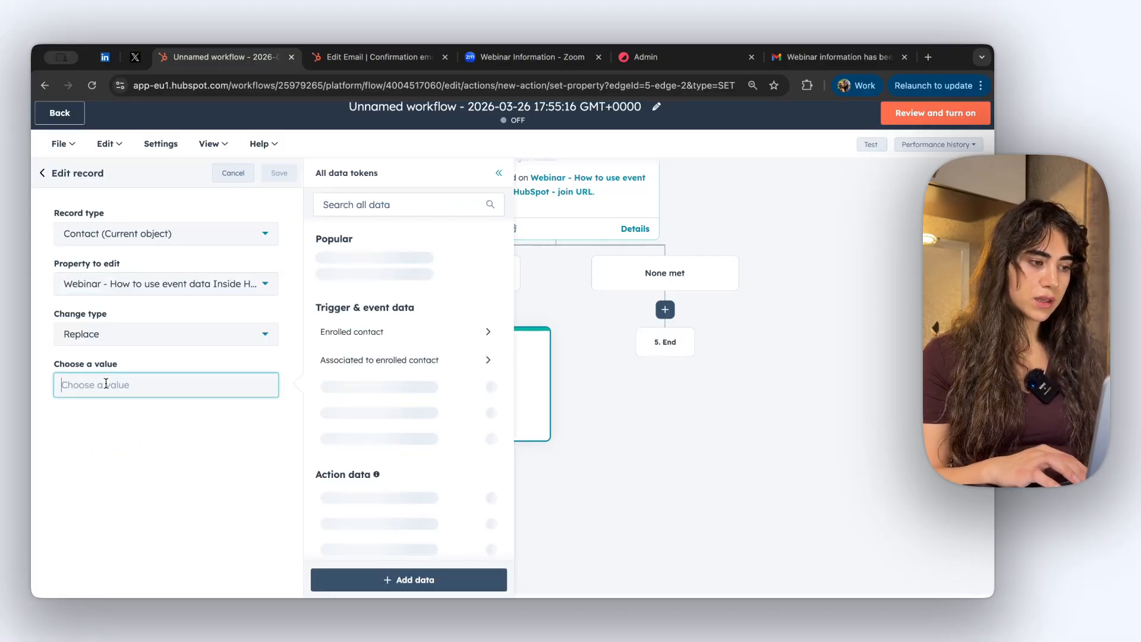
left_click(422, 510)
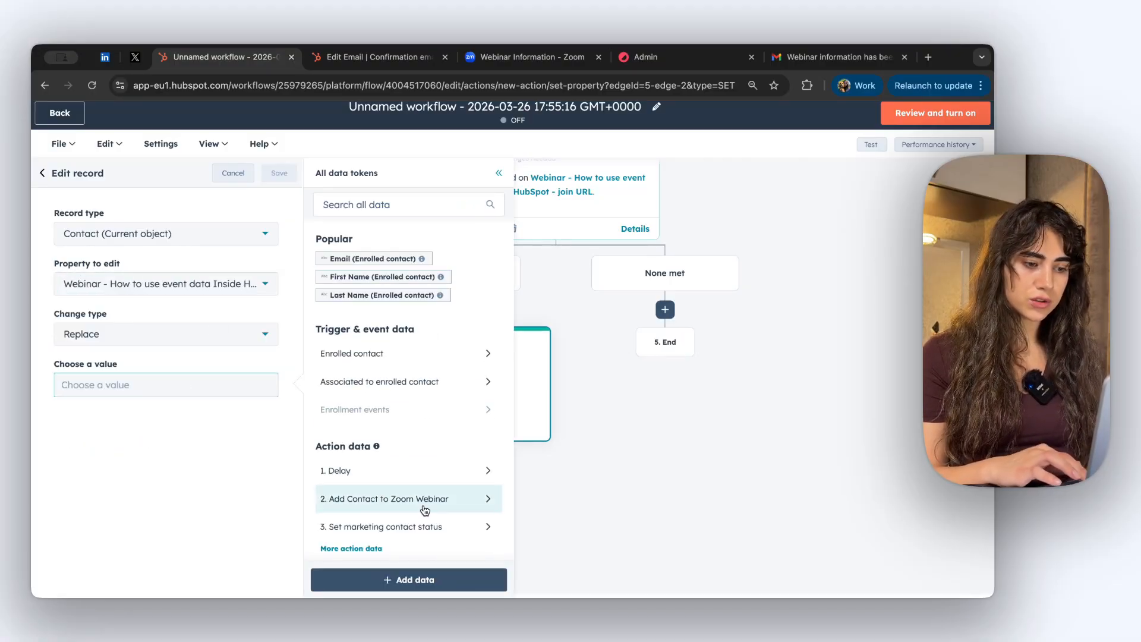
left_click(357, 286)
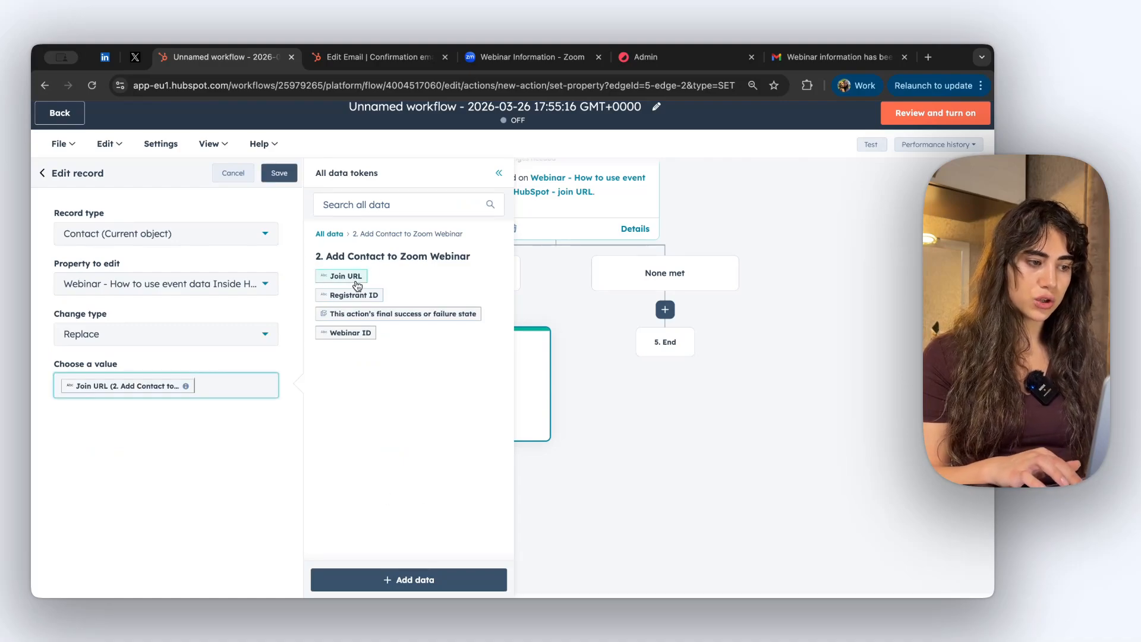
left_click(279, 173)
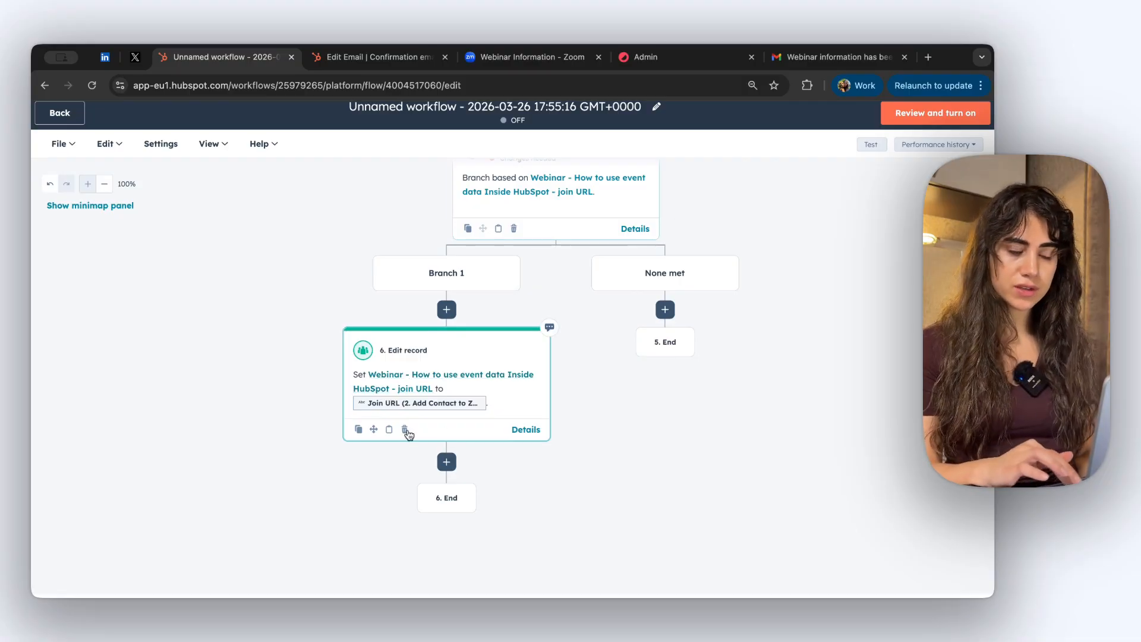
Step: Remove the branch from the workflow together with all actions after it
scroll(571, 334, "up", 2)
left_click(513, 279)
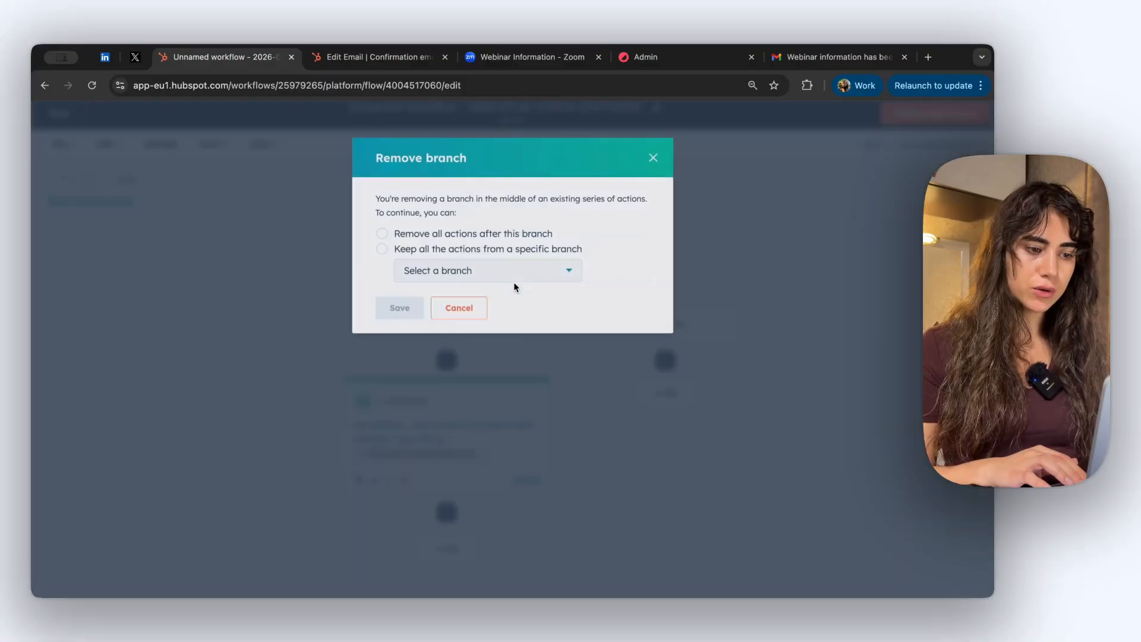
left_click(411, 235)
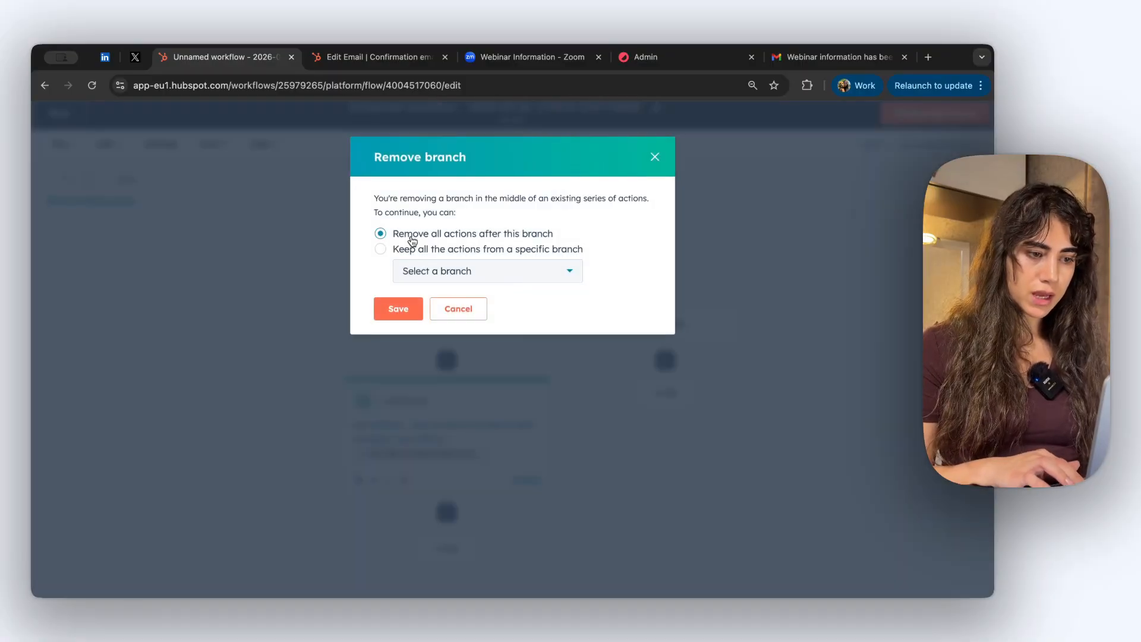
left_click(399, 310)
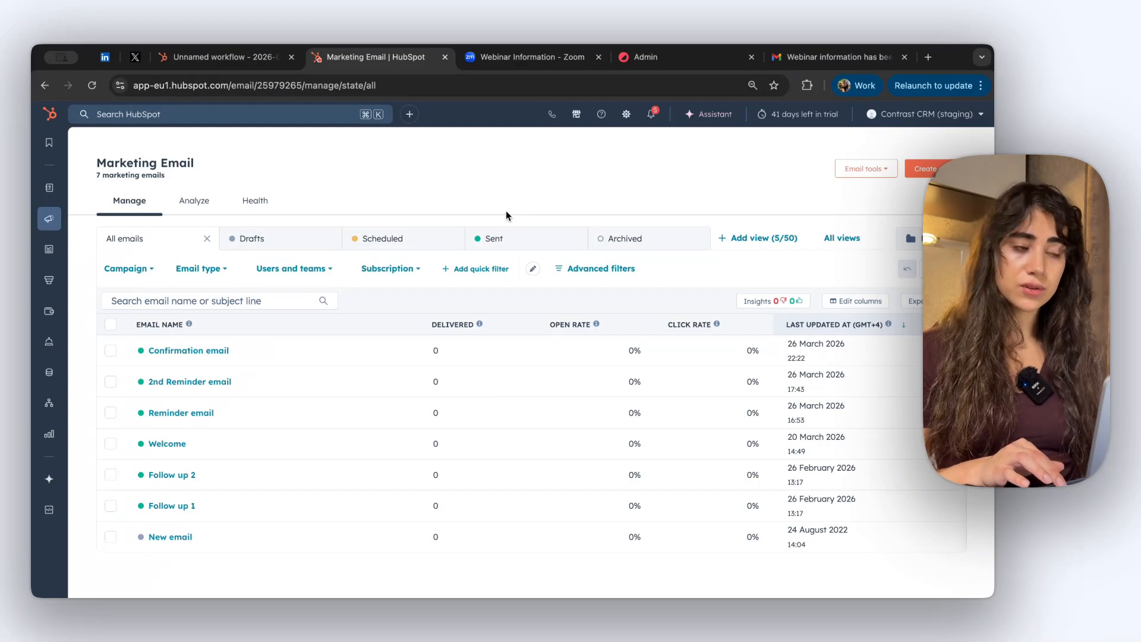
Step: Go to the marketing emails list and view the sending methods offered for a new email, without creating one
mouse_move(51, 220)
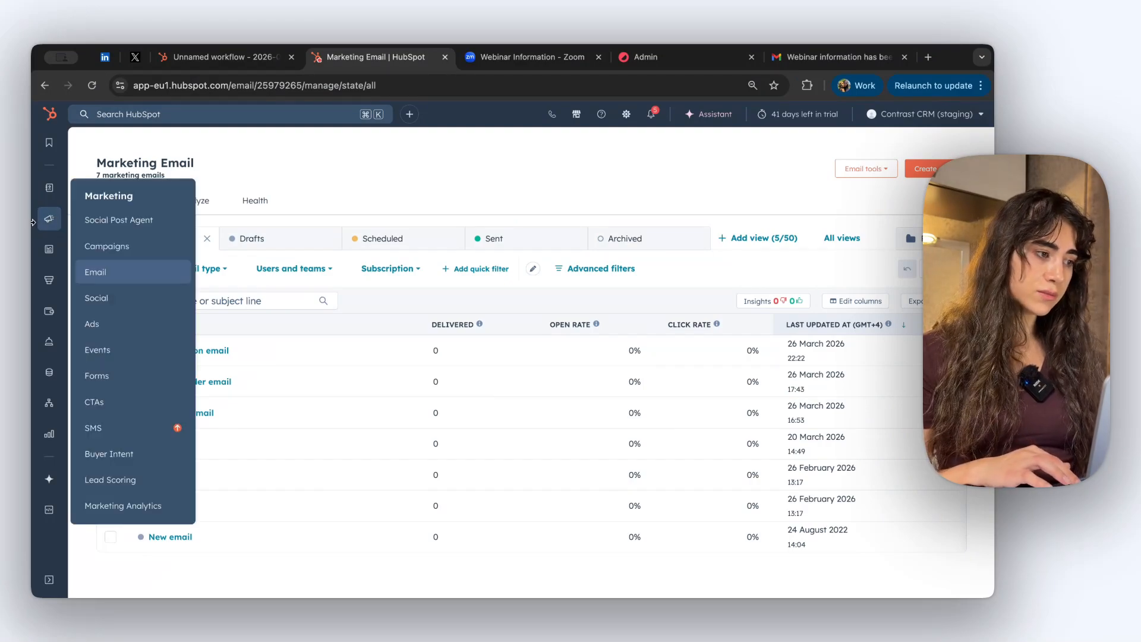
left_click(107, 274)
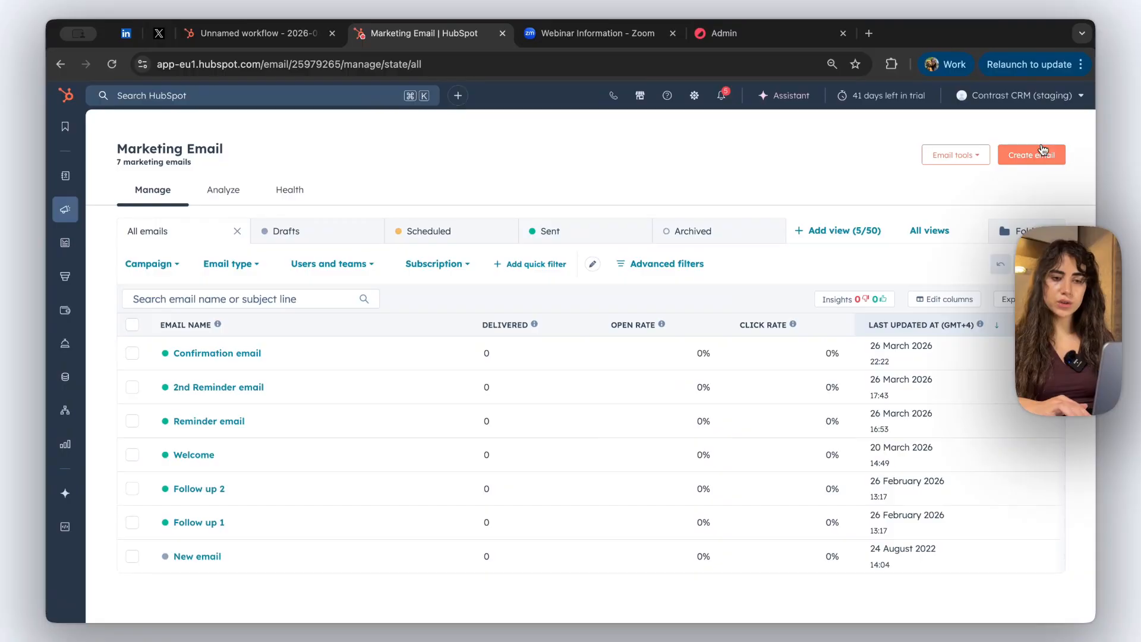
left_click(1057, 153)
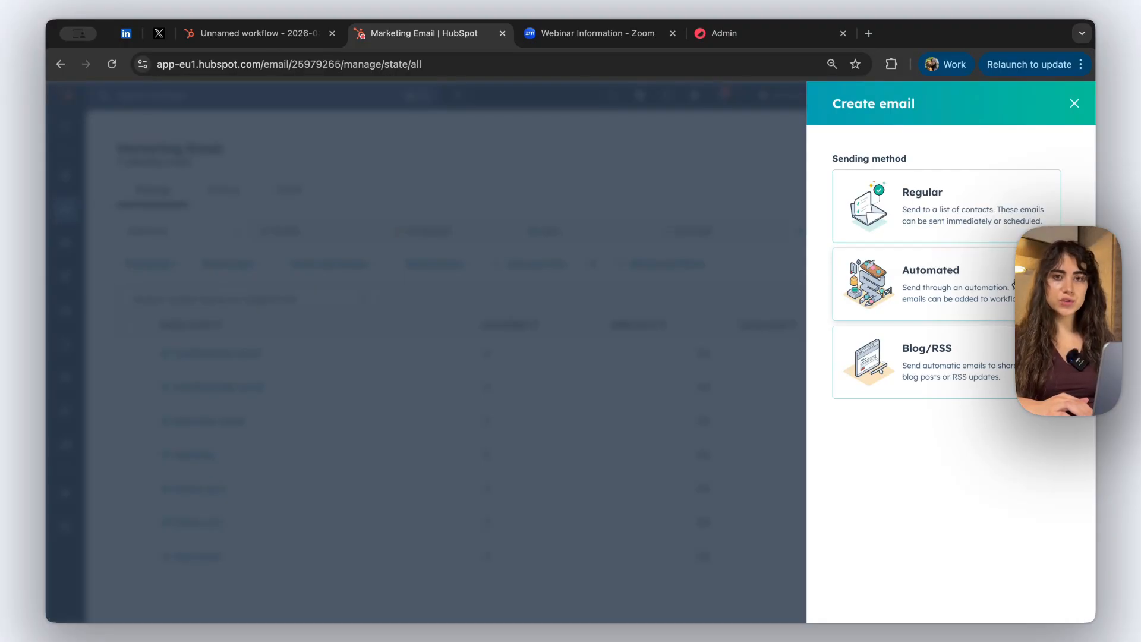
left_click(1075, 106)
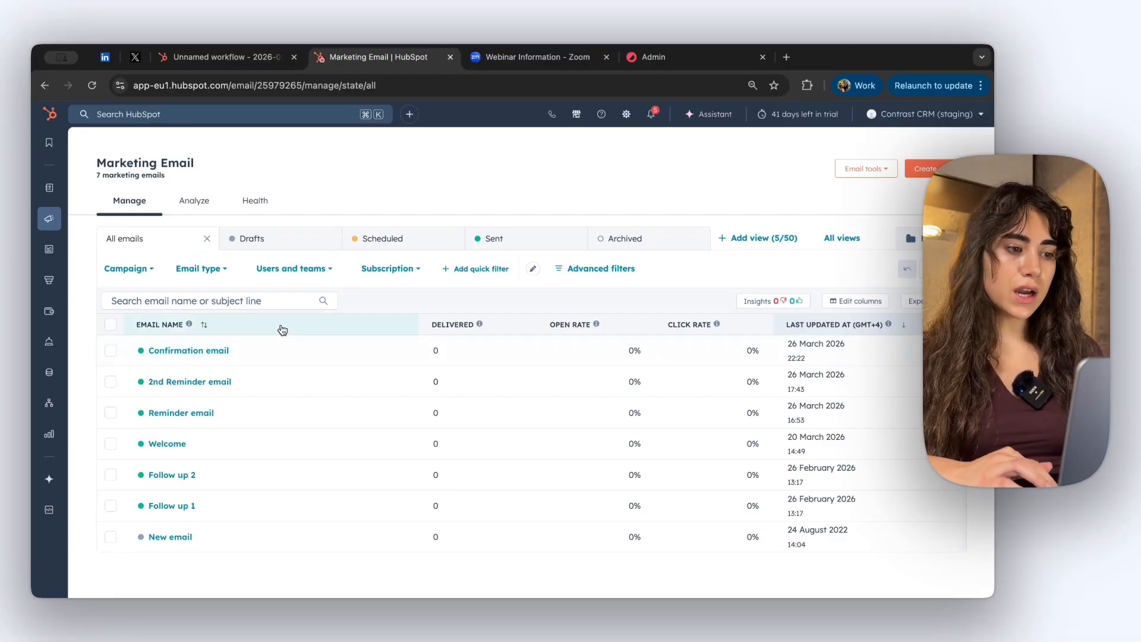
Step: Open the "Confirmation email" for editing and add a button module below the "Use this link to join the event." text
left_click(299, 354)
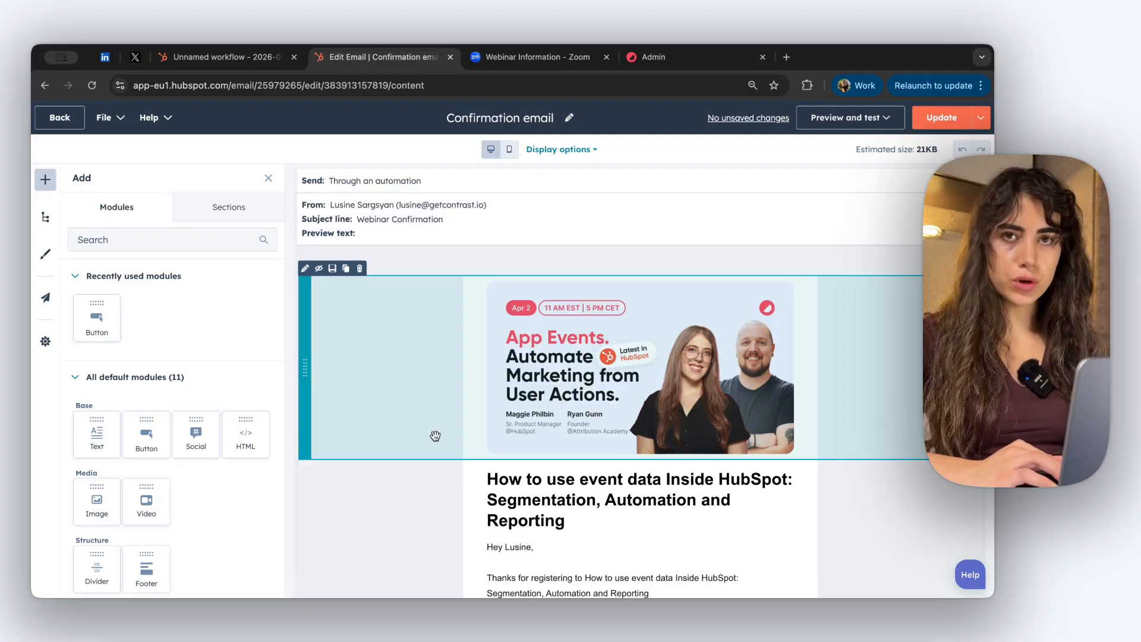
scroll(436, 435, "down", 6)
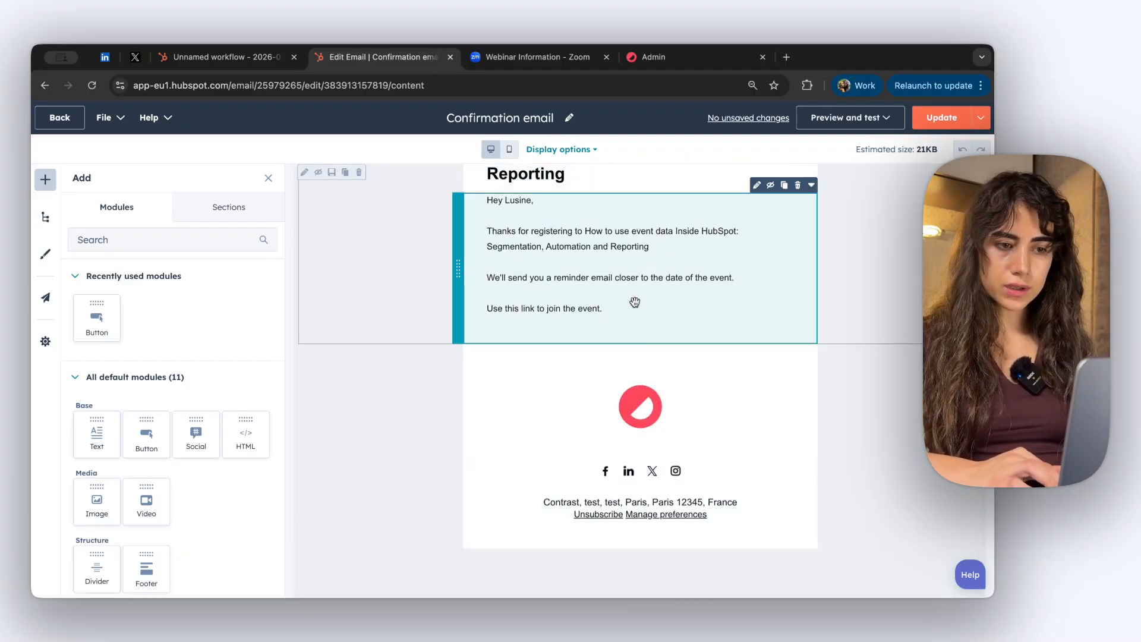
left_click_drag(146, 443, 592, 357)
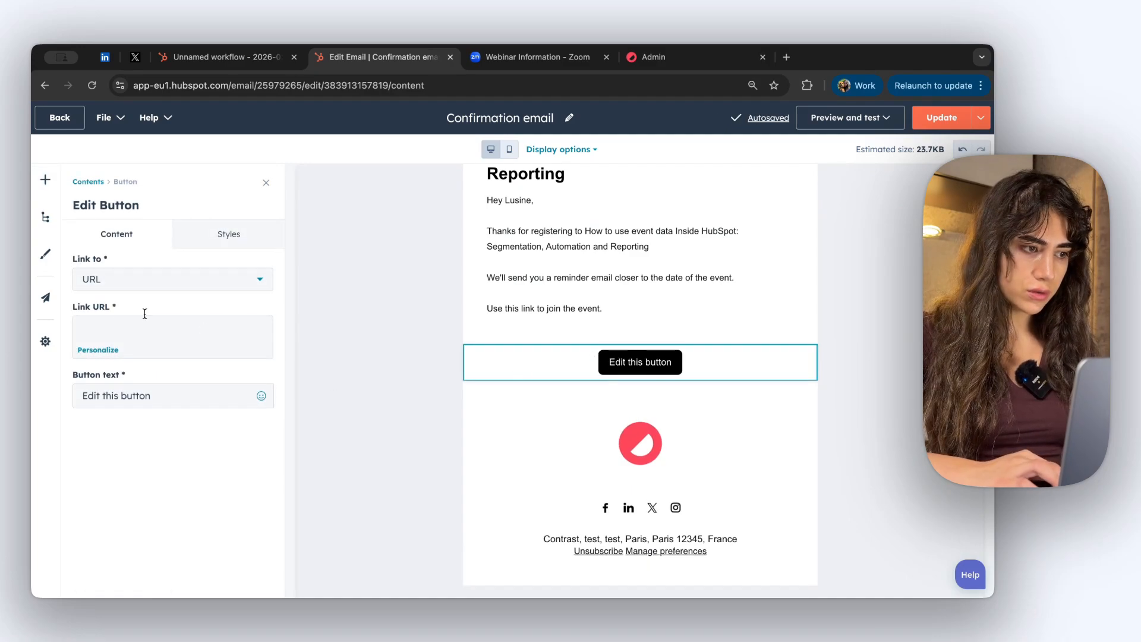
Step: Change the new button's background color to the red brand color ff5065
left_click(196, 236)
left_click(157, 449)
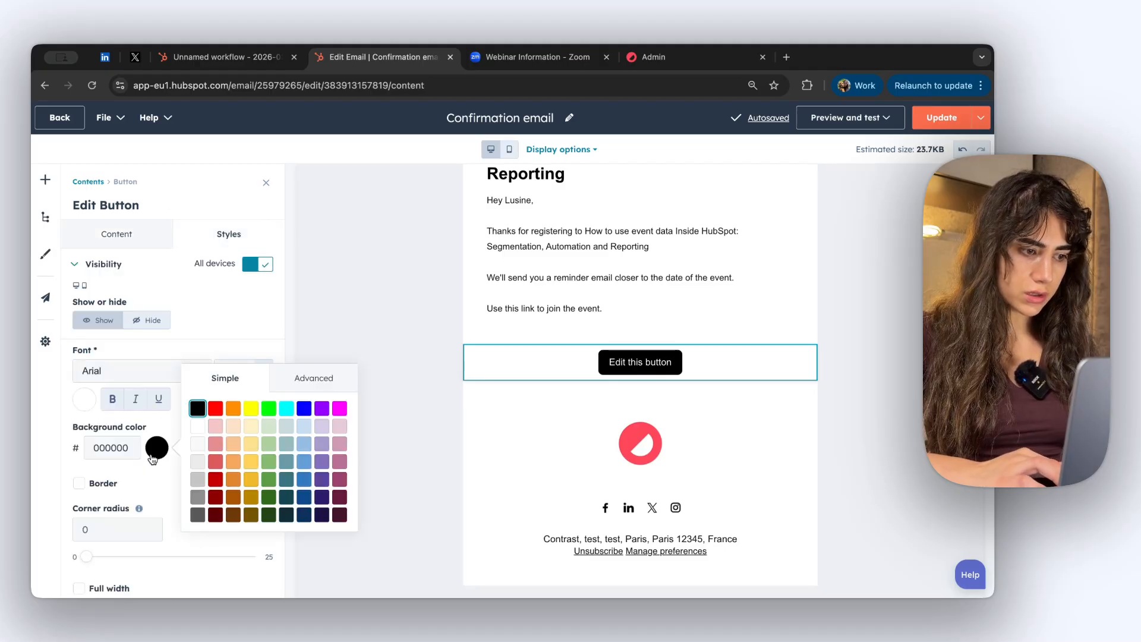
left_click(198, 533)
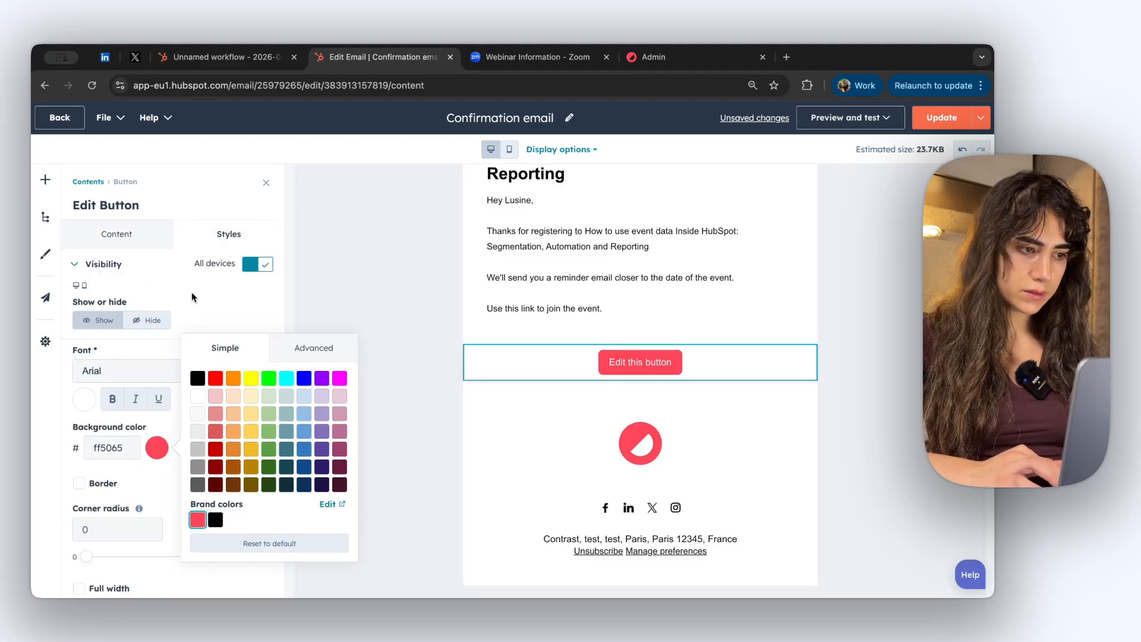
left_click(139, 232)
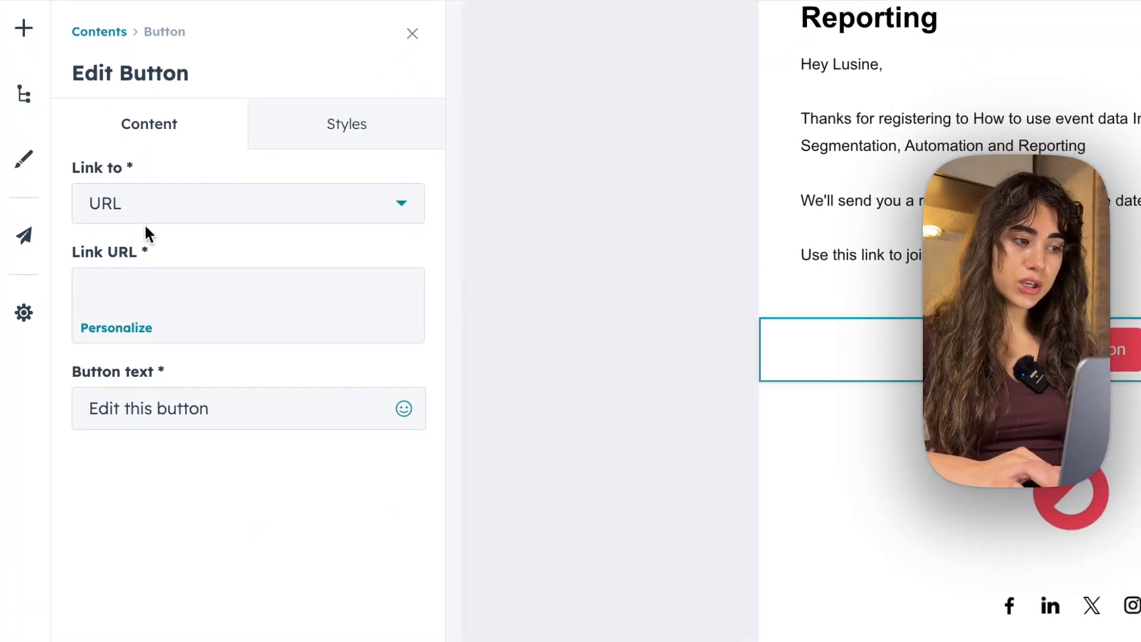
left_click(108, 336)
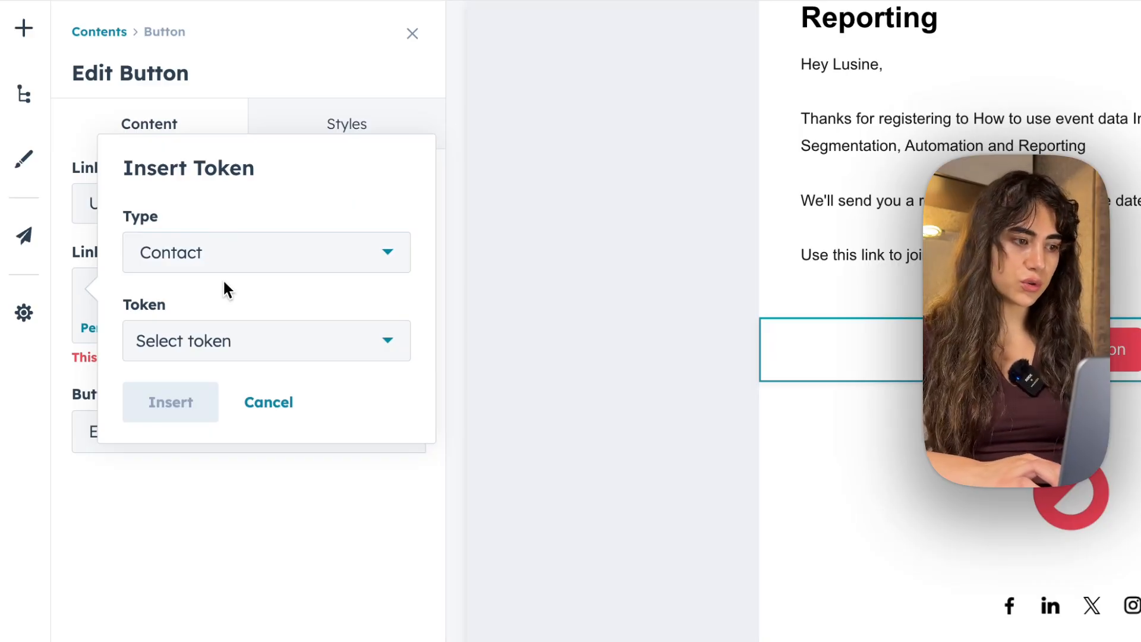
left_click(212, 344)
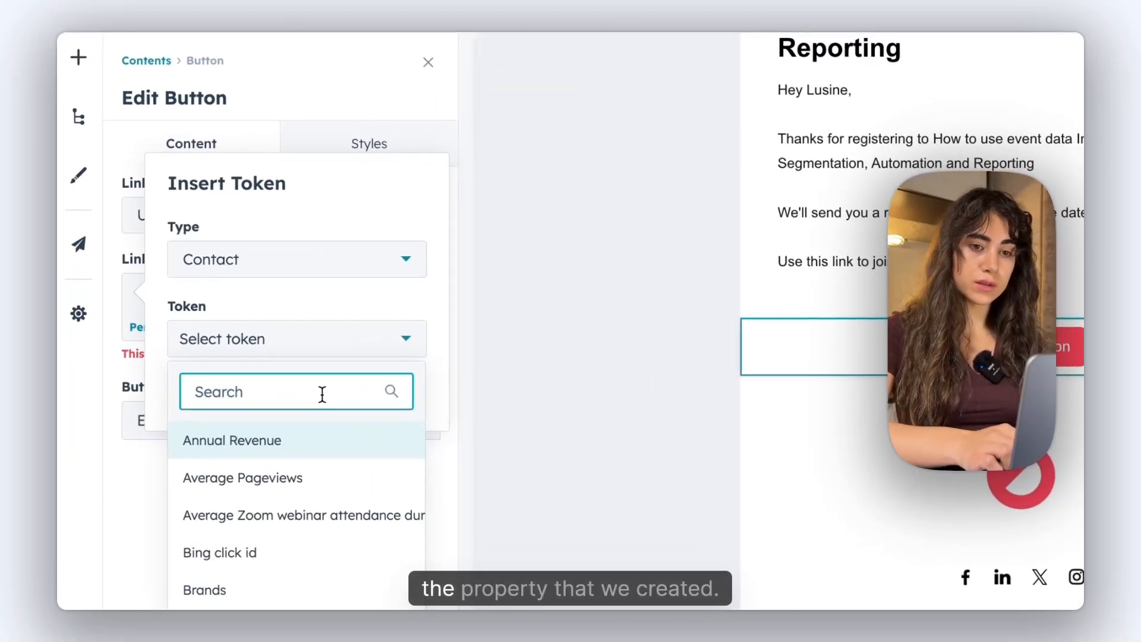
type("webinar")
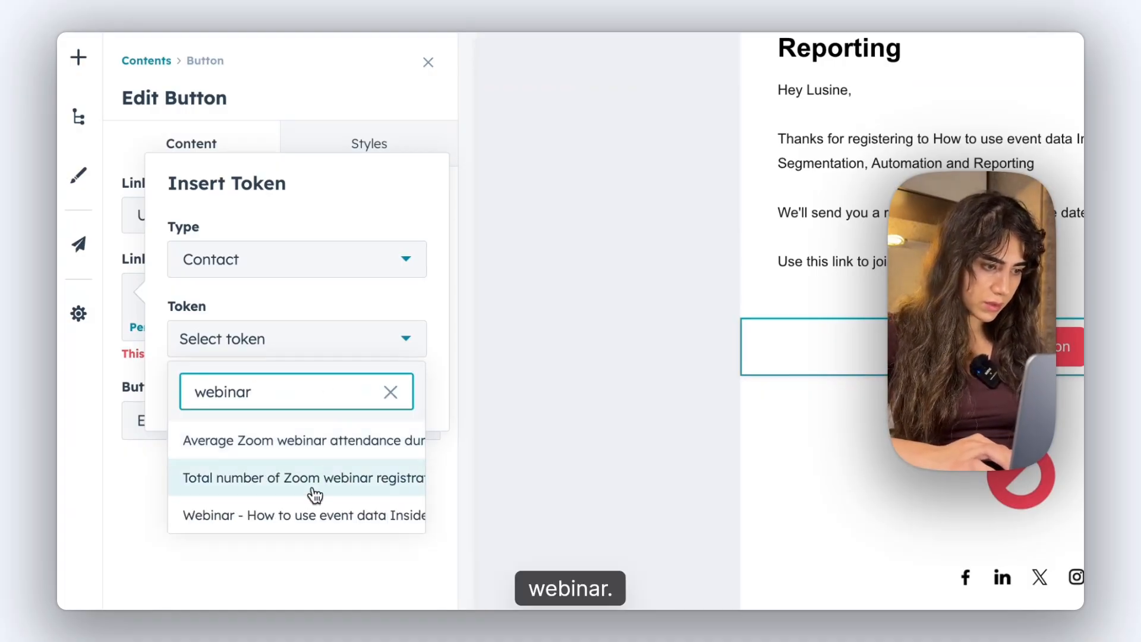
left_click(322, 515)
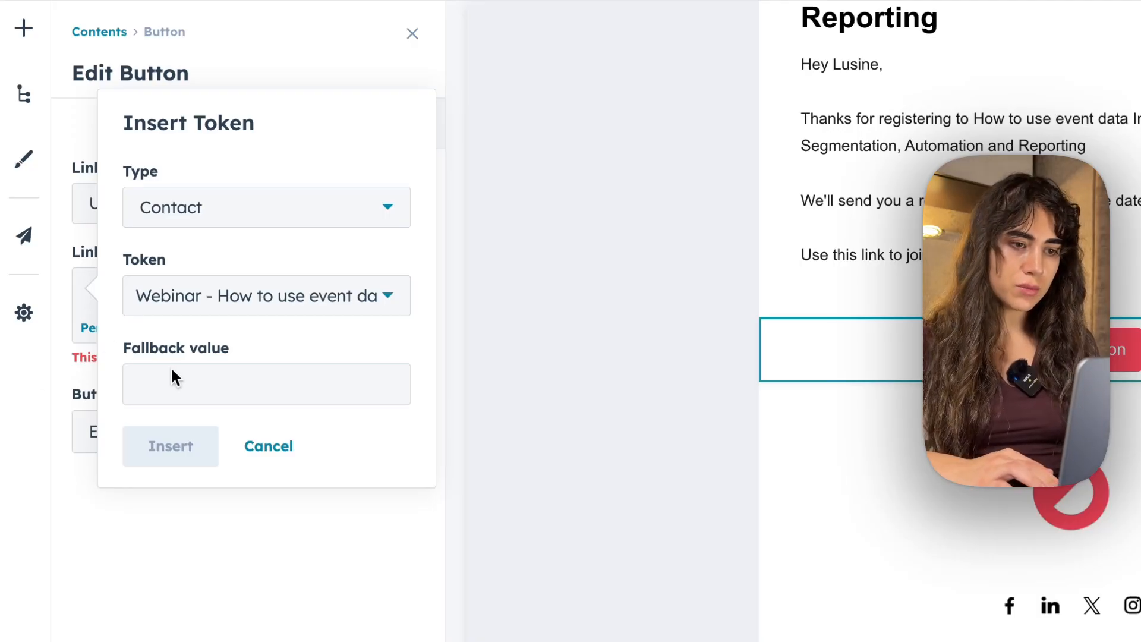
left_click(211, 385)
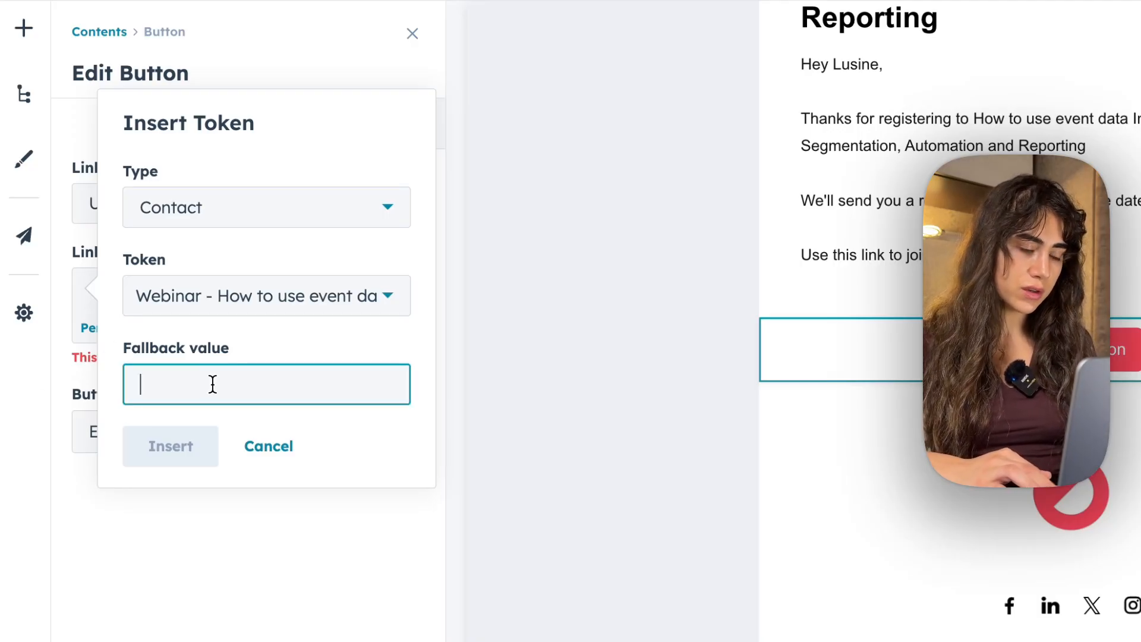
key("ctrl+v")
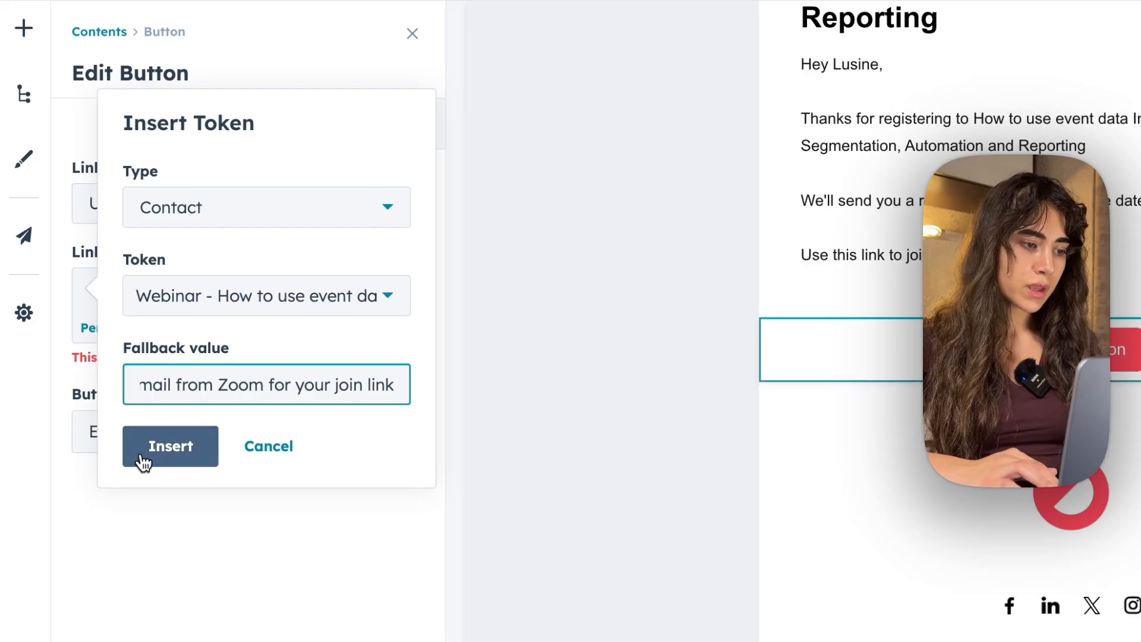
left_click(162, 462)
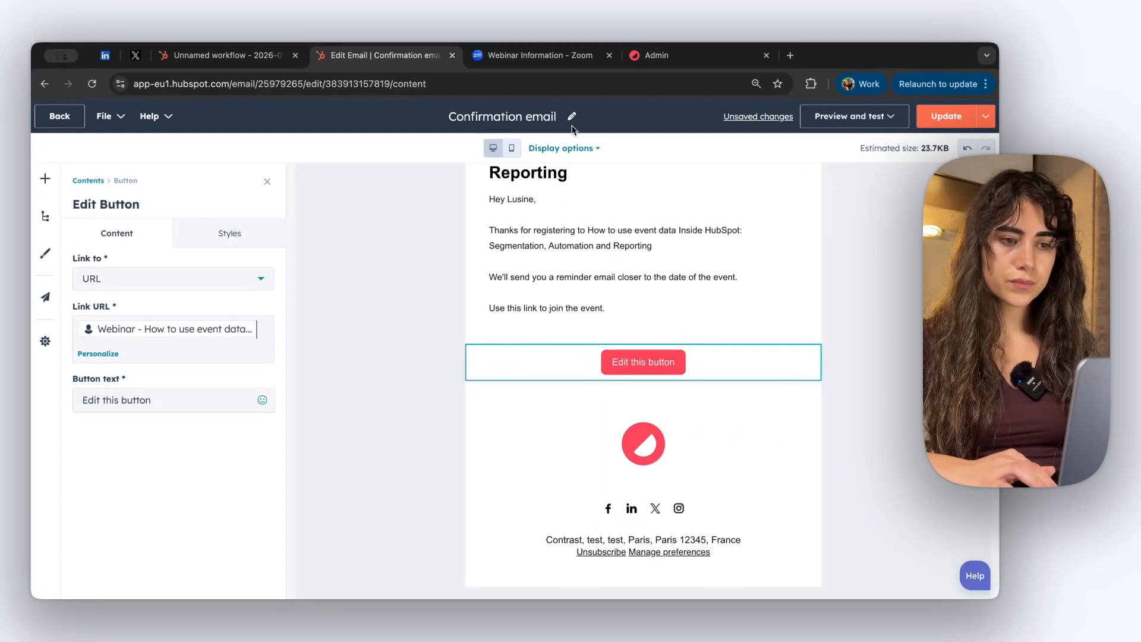
Step: Review the confirmation email's layout and publish its updates
scroll(636, 269, "up", 5)
scroll(572, 281, "down", 3)
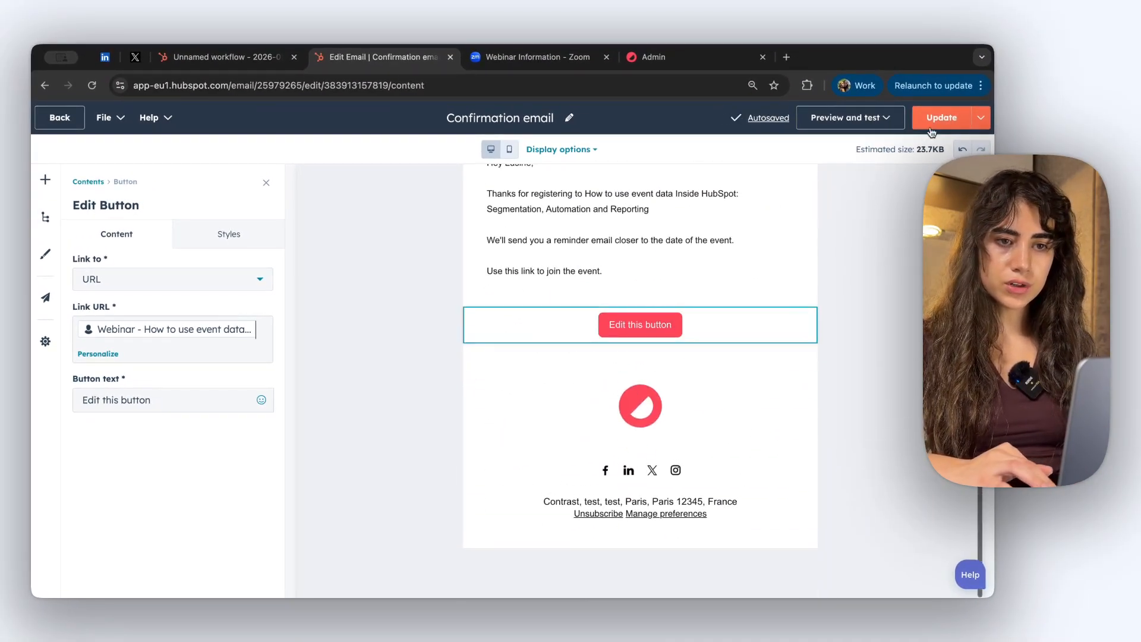
left_click(943, 121)
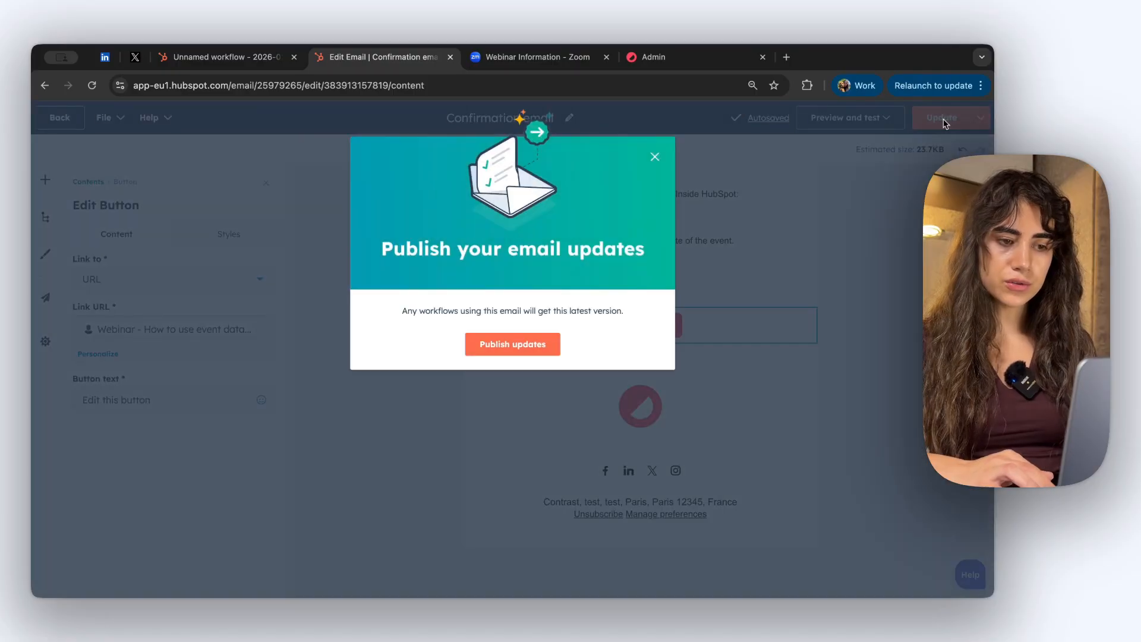
left_click(540, 344)
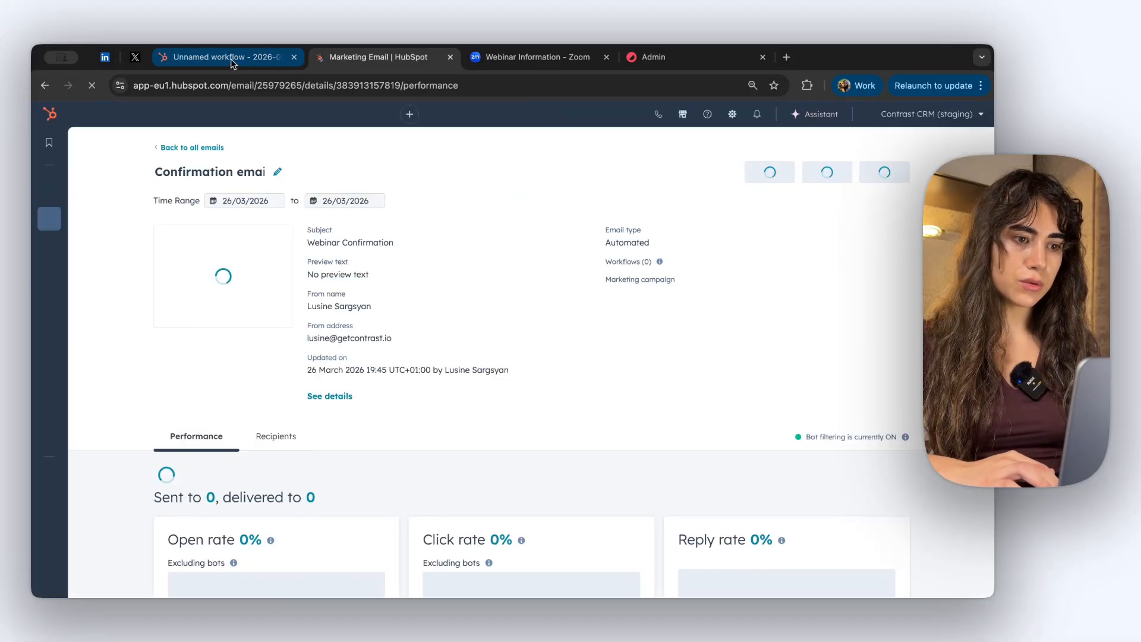
Step: In the workflow, add a Send email action after the Edit record action and choose "Confirmation email" for the enrolled contact
left_click(231, 58)
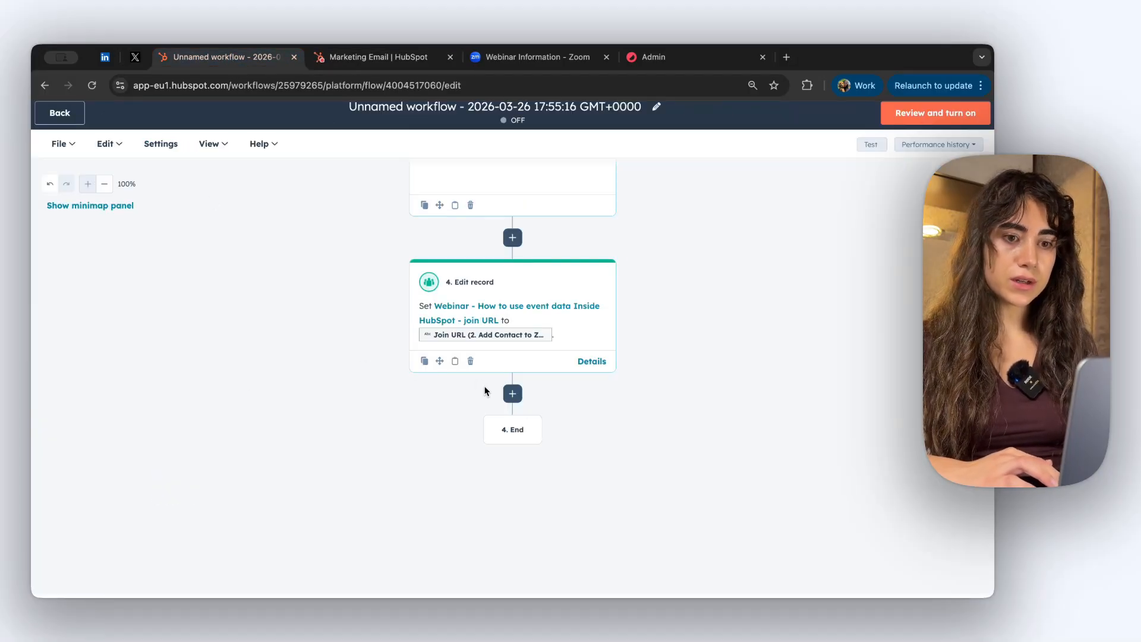
left_click(512, 393)
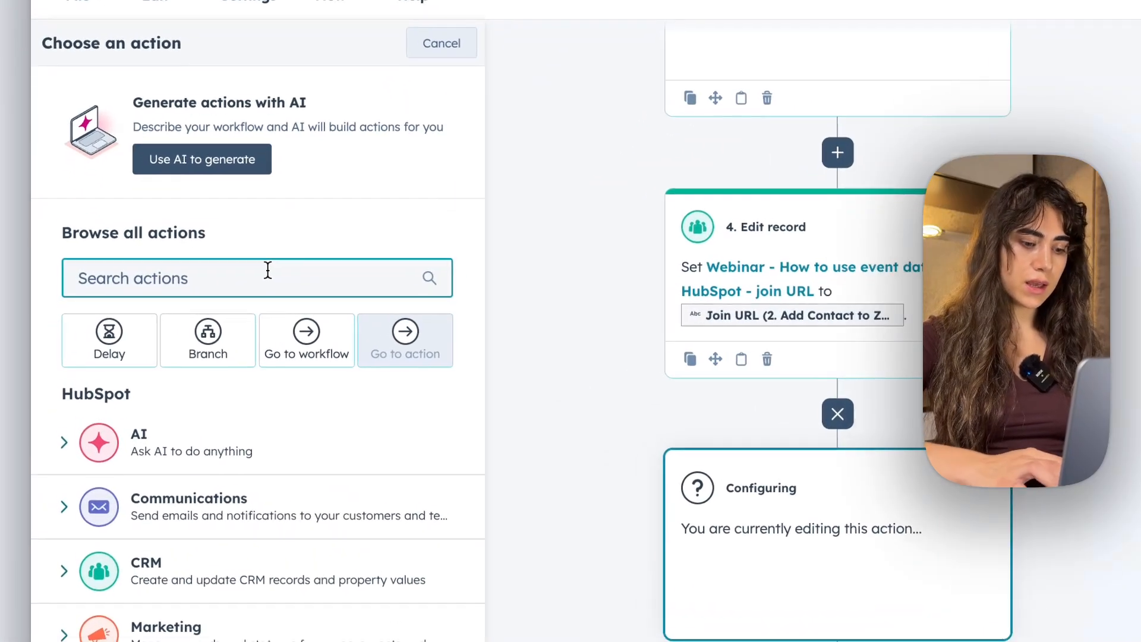
type("send")
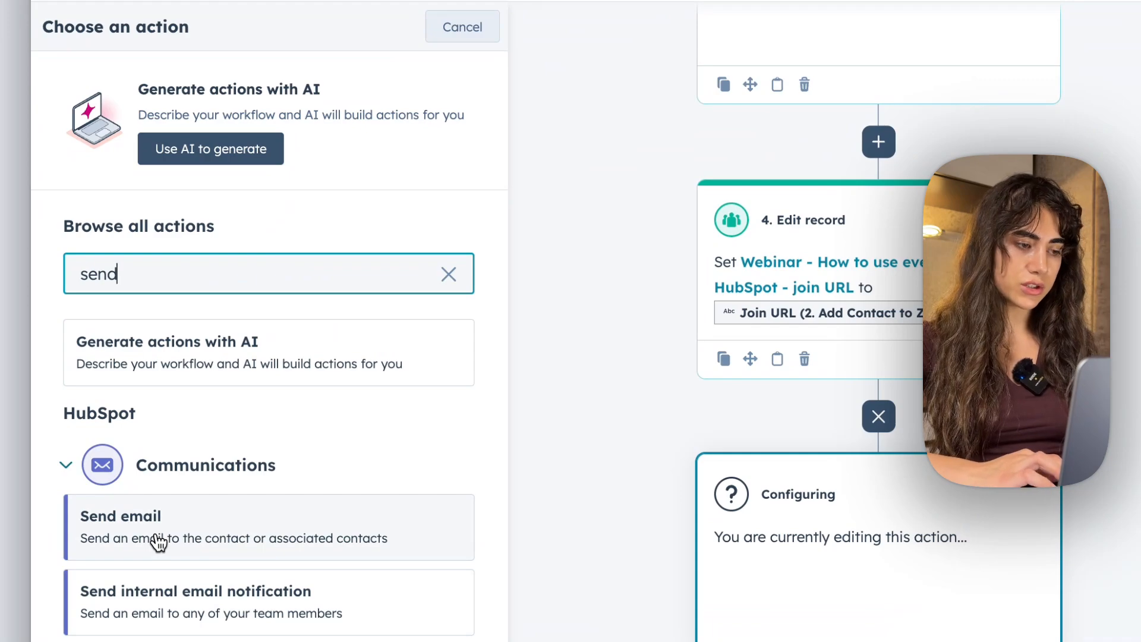
left_click(158, 542)
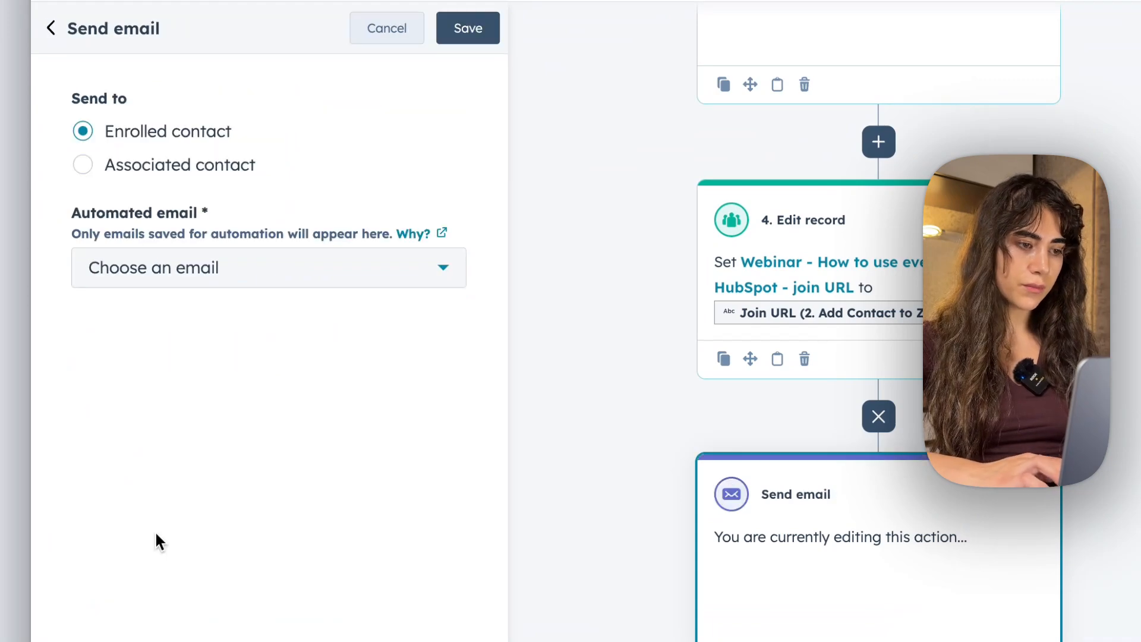
left_click(264, 276)
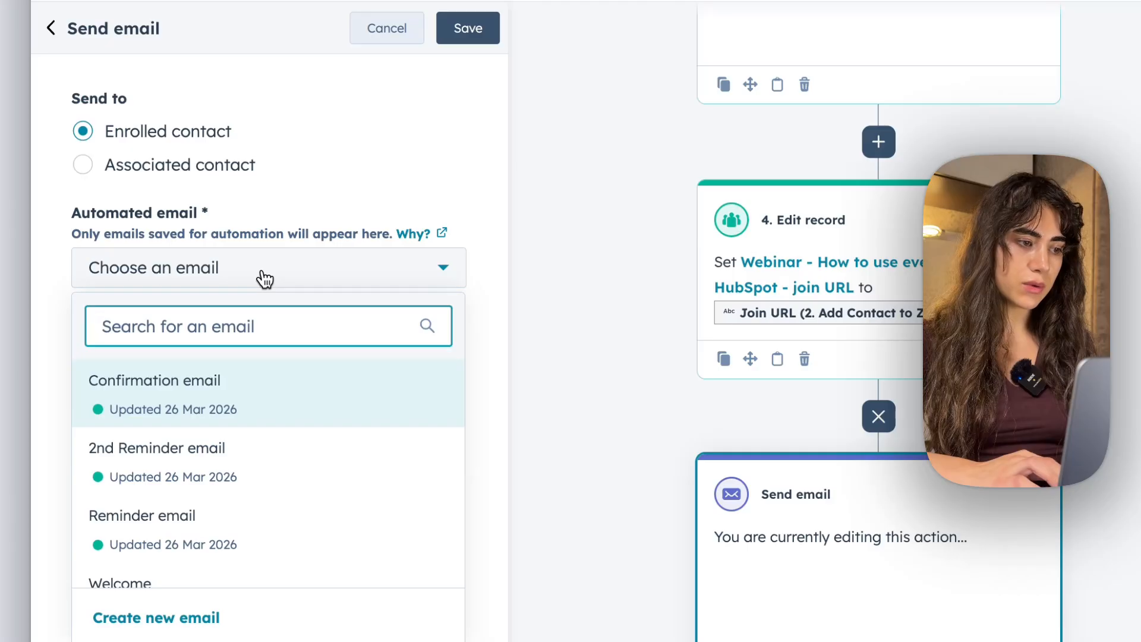
left_click(197, 395)
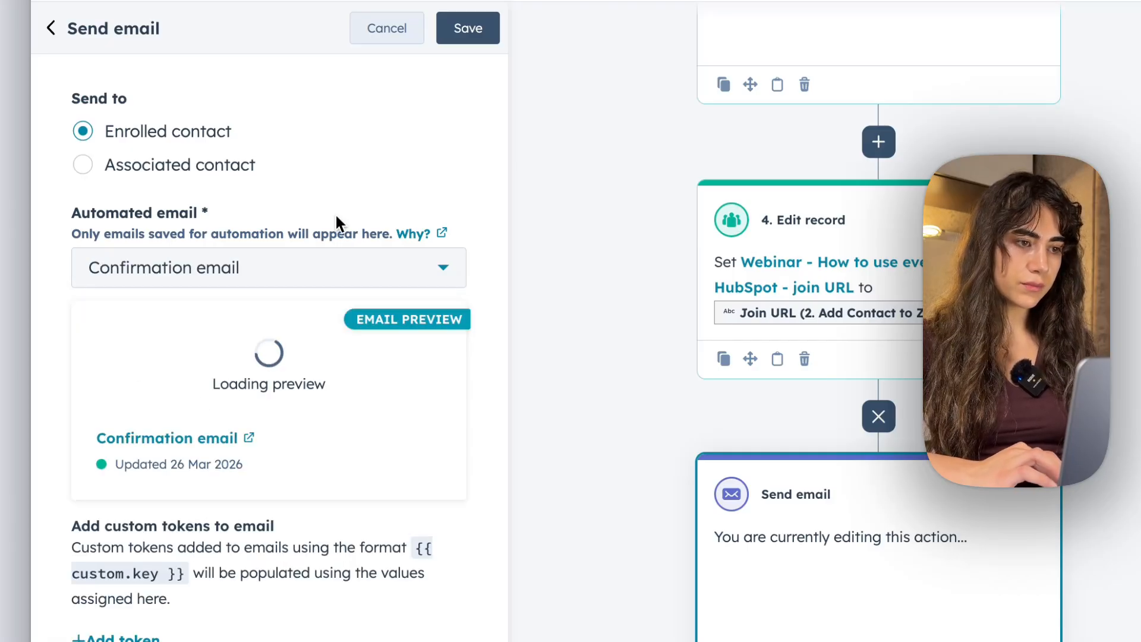
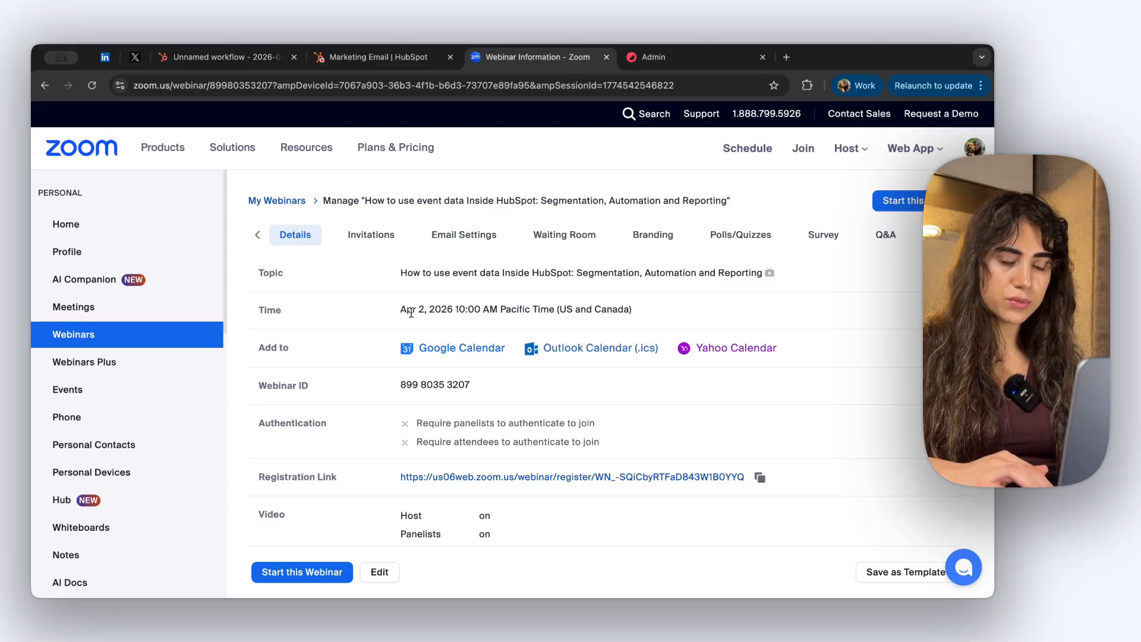
Step: Set the delay after the confirmation email to last until calendar date 01/04/2026 at 14:00 CEST, keeping the added branch, and save it
left_click(226, 56)
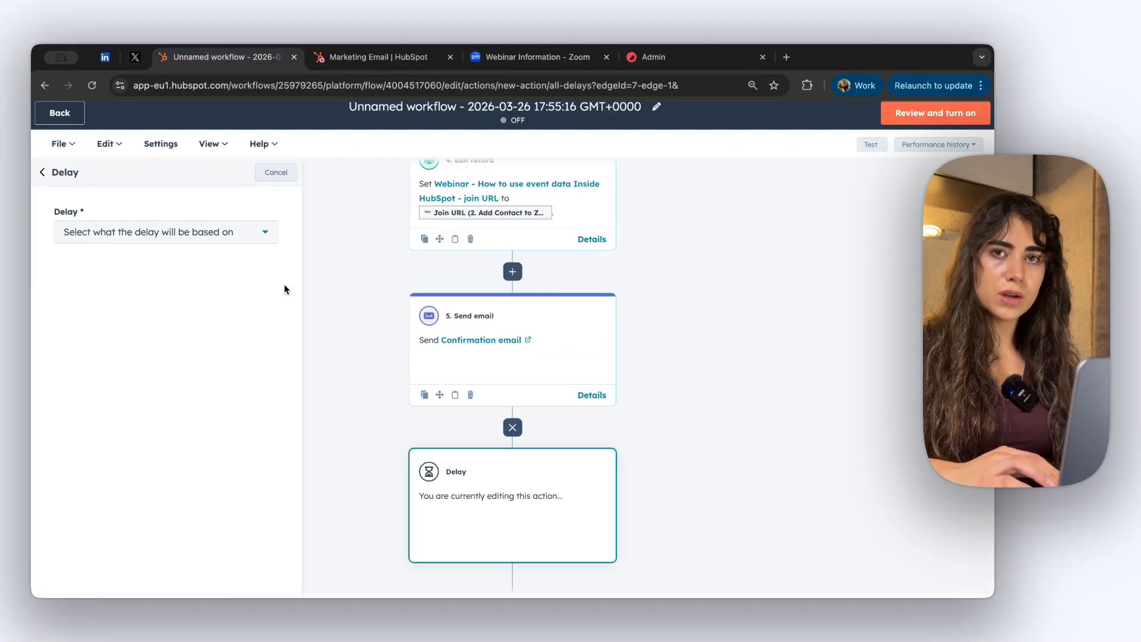
left_click(234, 239)
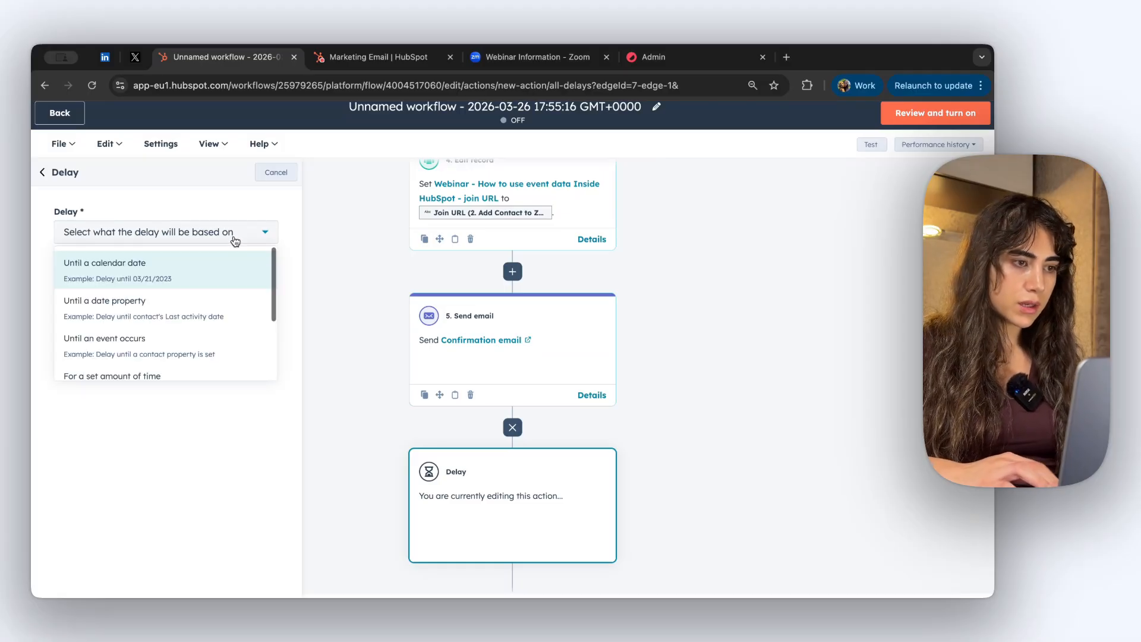
left_click(147, 280)
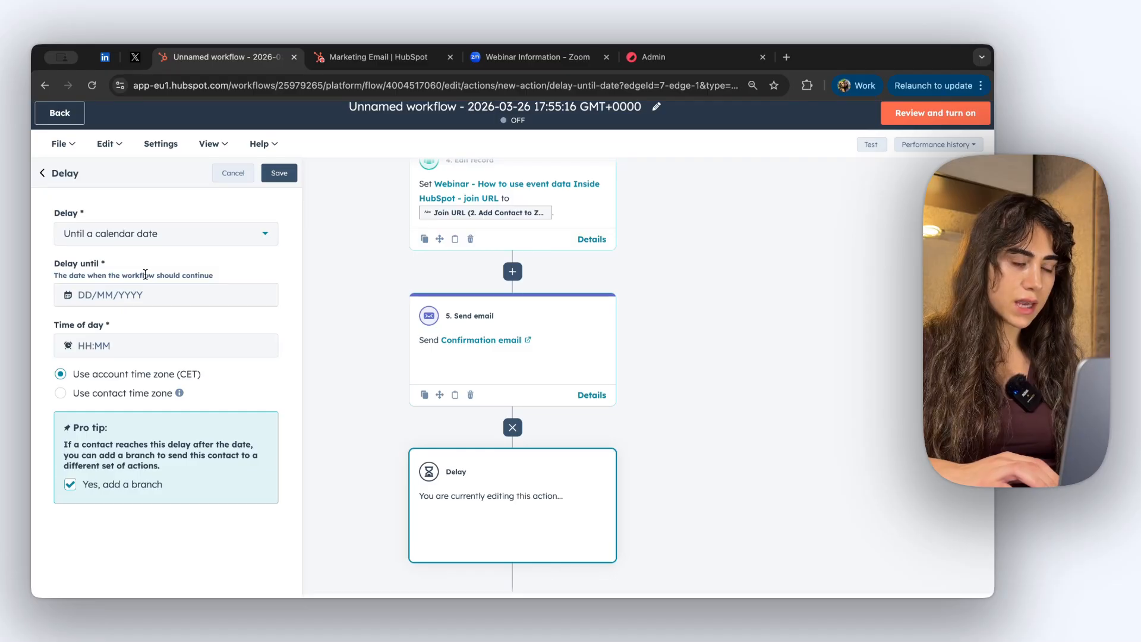
left_click(94, 295)
left_click(208, 336)
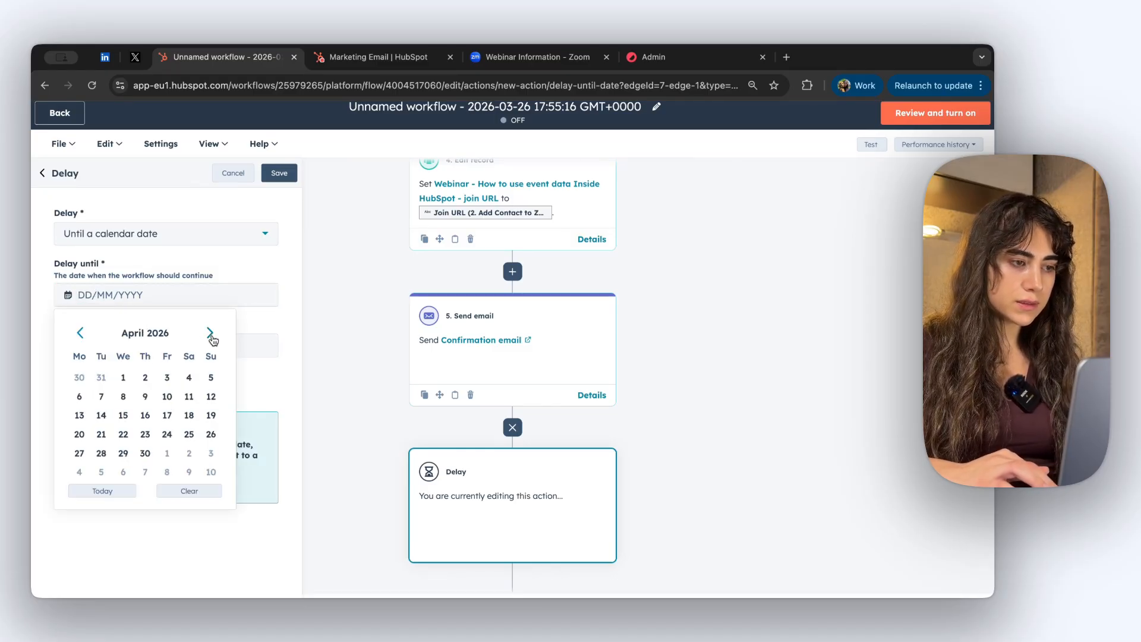
left_click(125, 378)
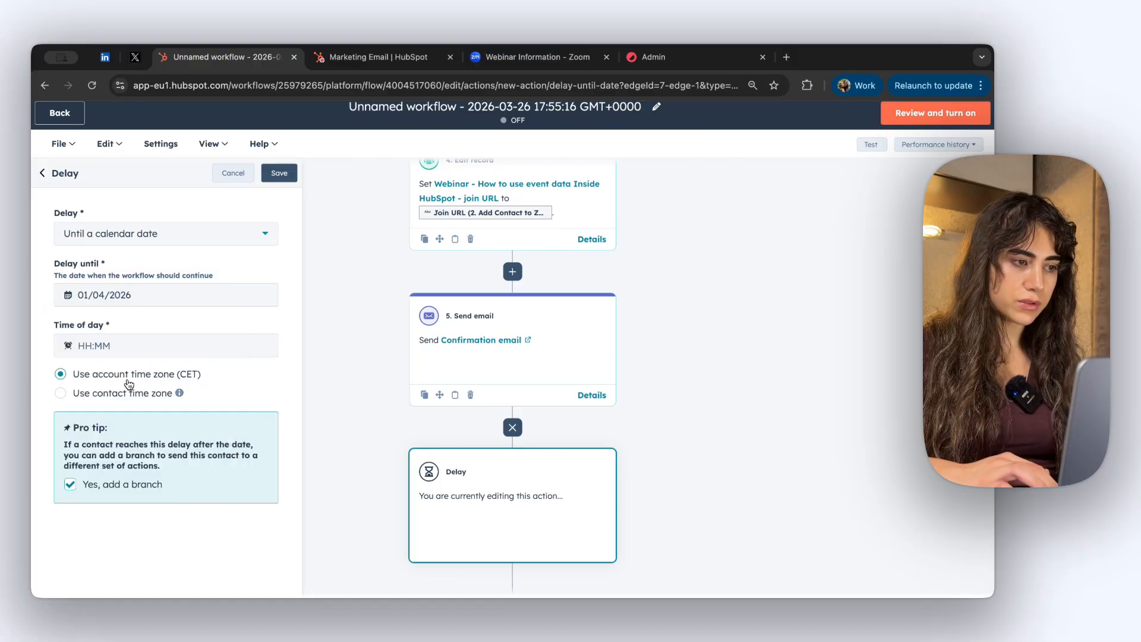
left_click(103, 350)
scroll(140, 416, "down", 15)
scroll(140, 416, "down", 4)
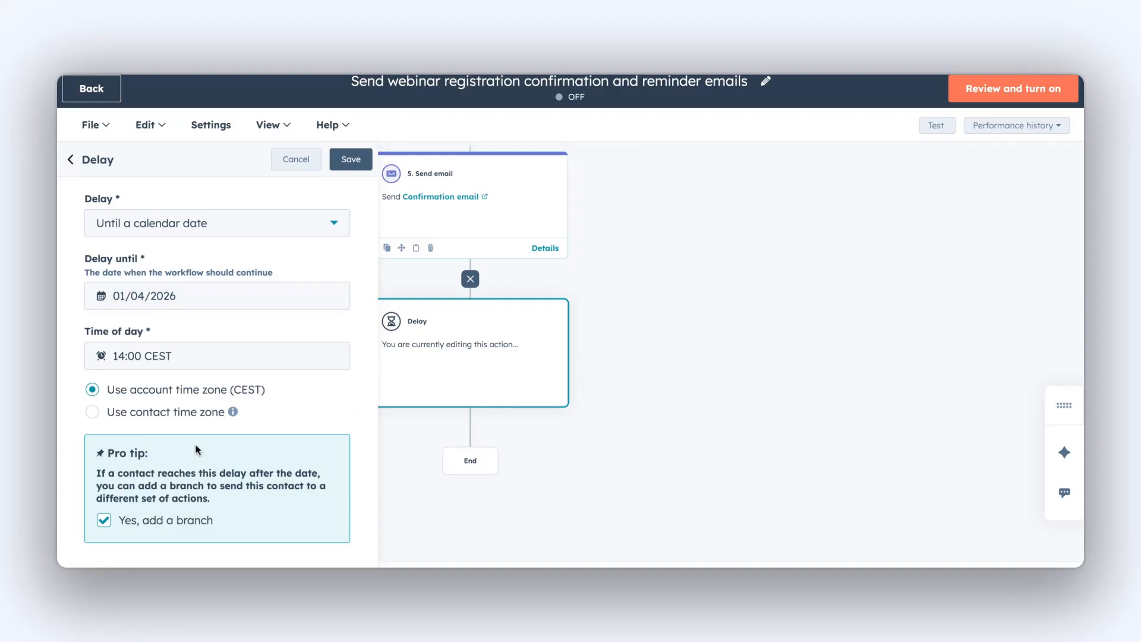
left_click(350, 165)
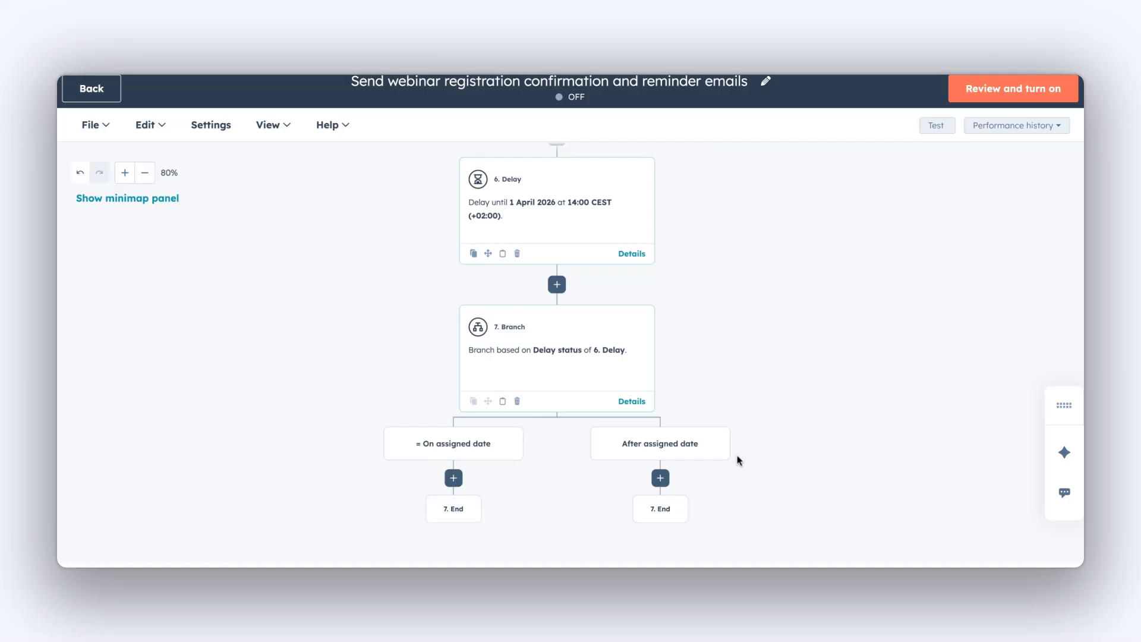
Step: Add a Send email action with "Reminder email" under the "On assigned date" branch and save it
scroll(458, 408, "down", 2)
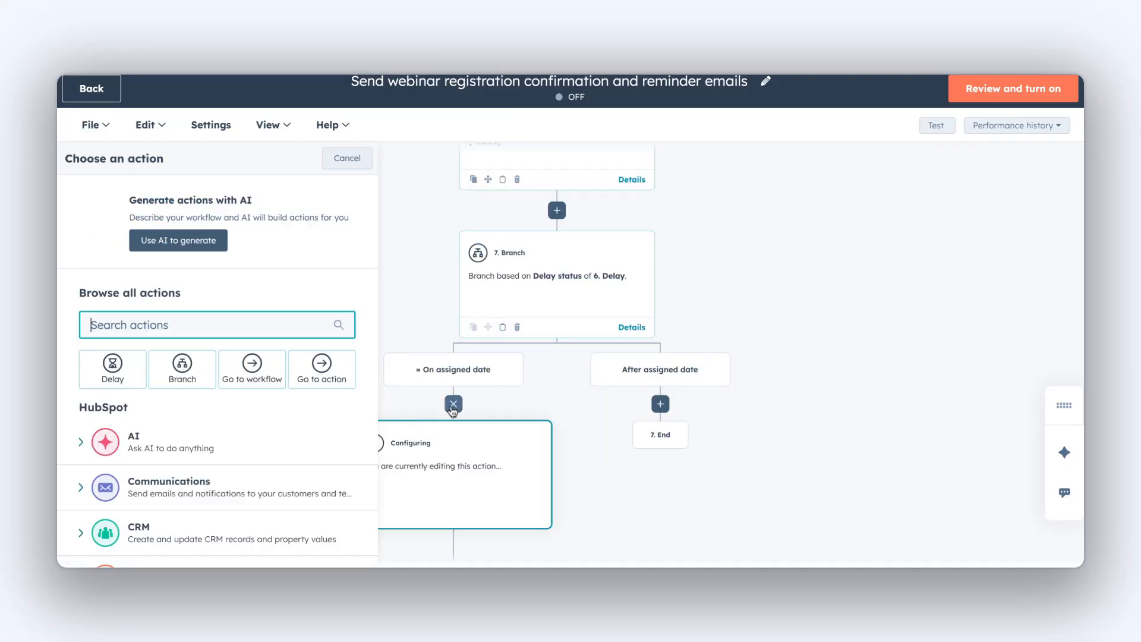
left_click(454, 402)
type("send")
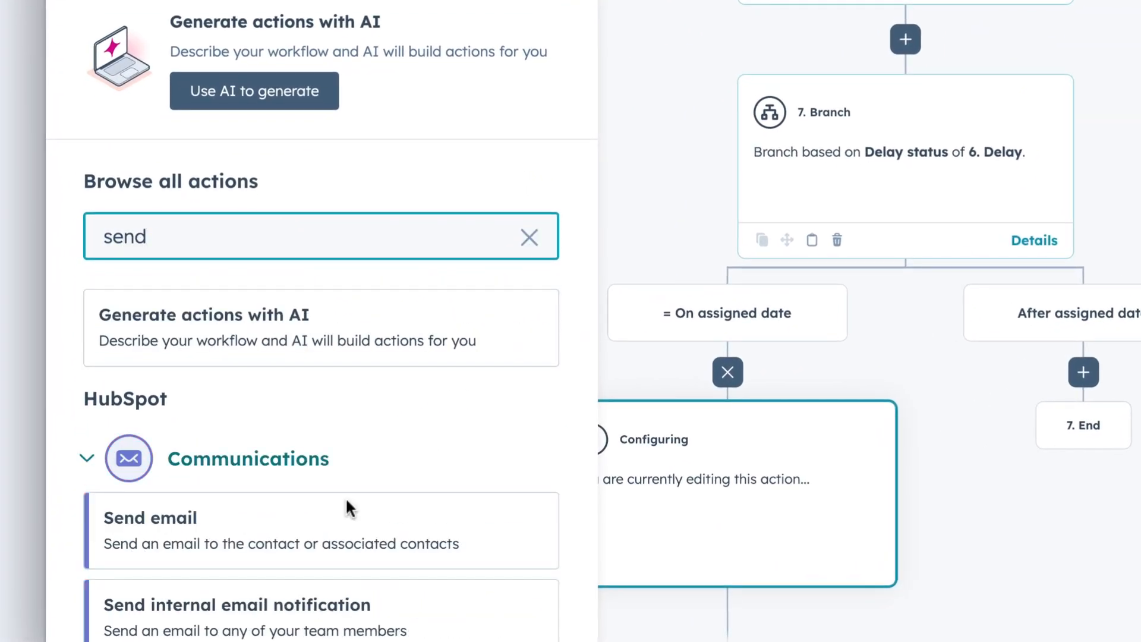
left_click(309, 533)
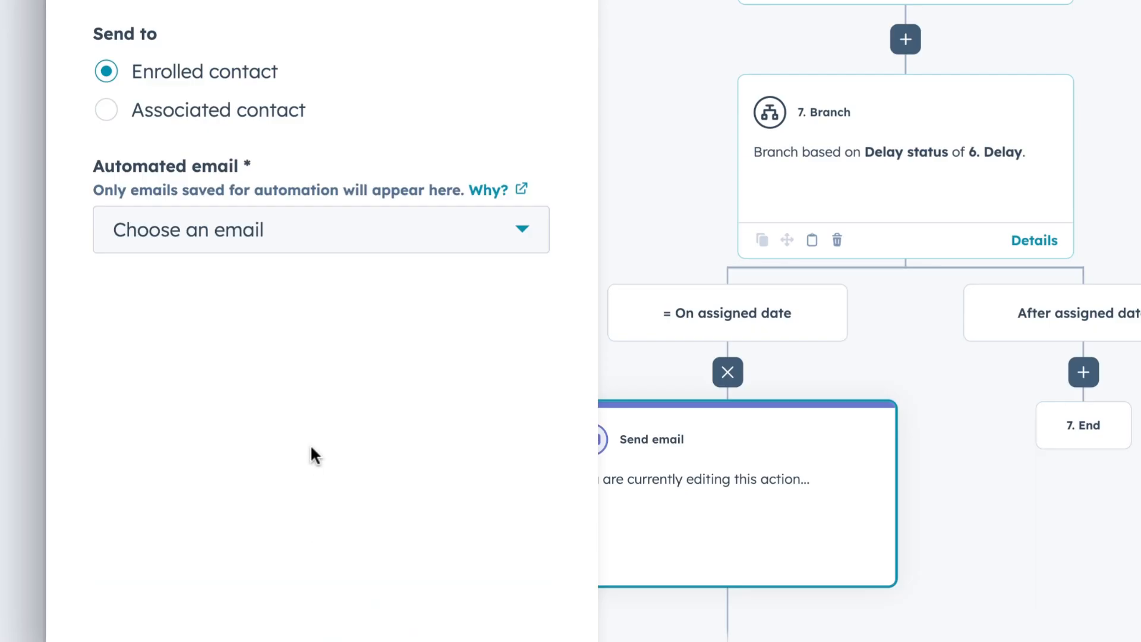
left_click(325, 243)
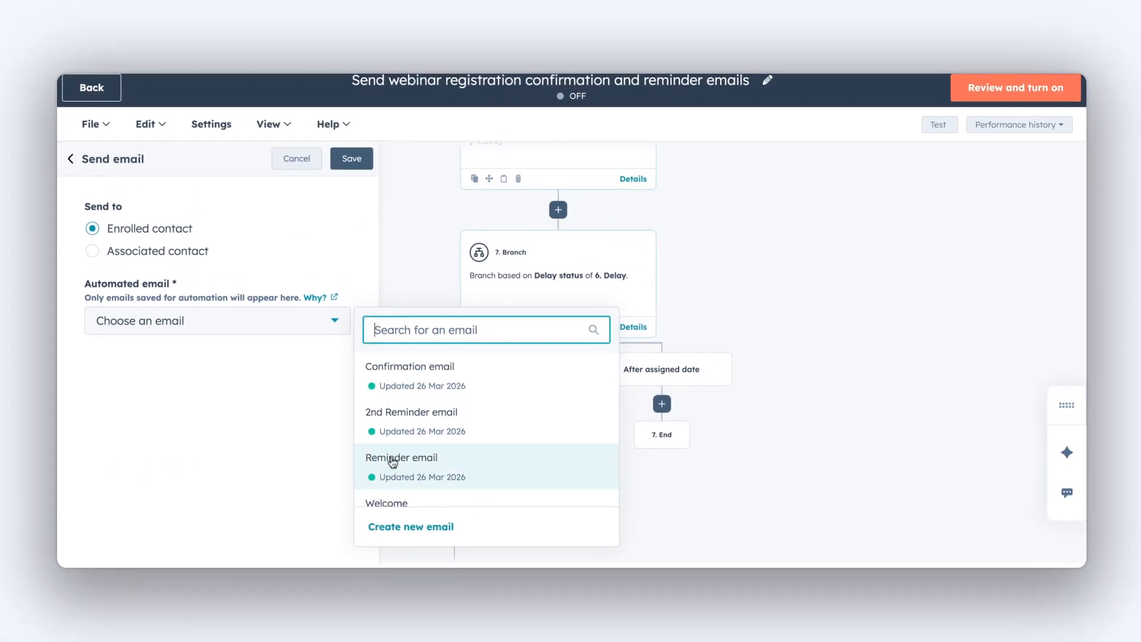
left_click(388, 462)
left_click(355, 162)
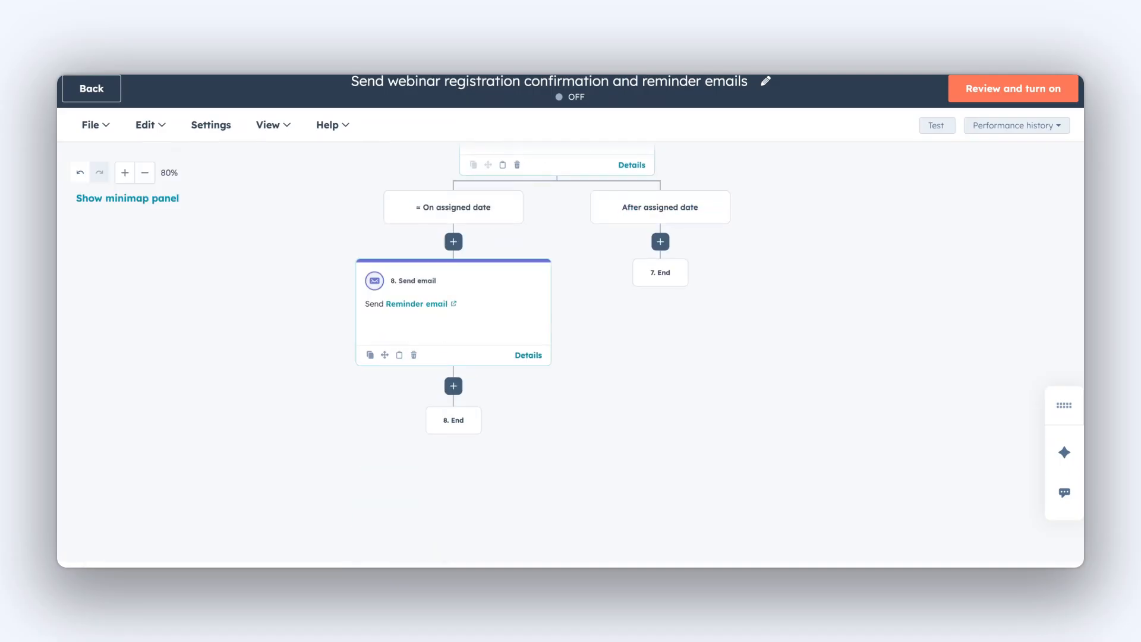
Step: Add a delay after the reminder email until calendar date 02/04/2026 at 09:00 CEST, keeping the added branch, and save it
left_click(460, 392)
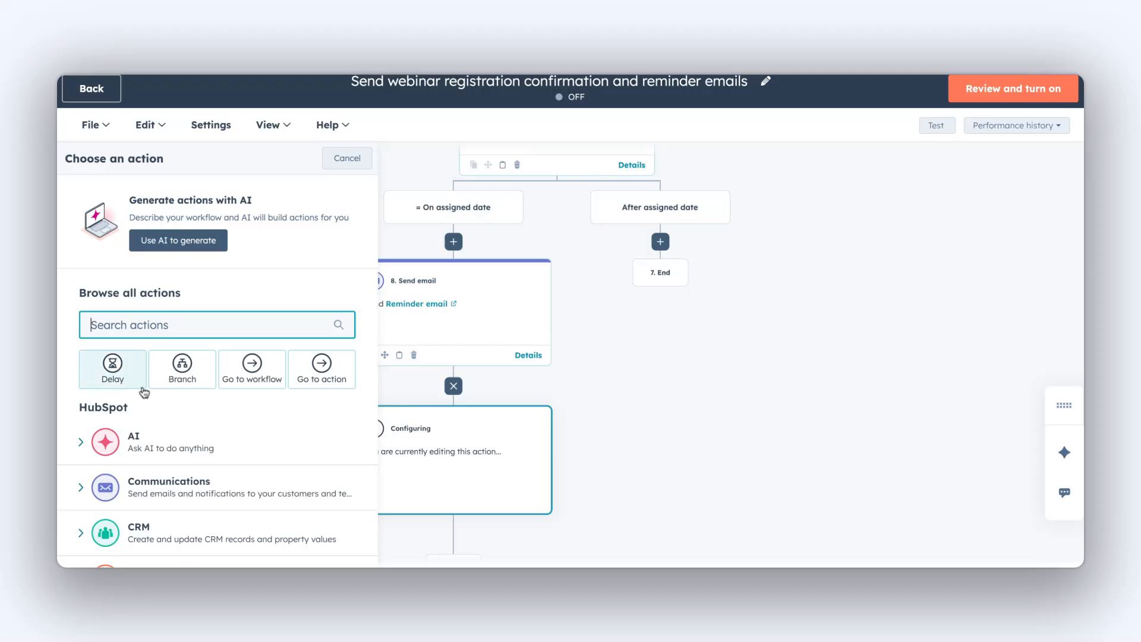
left_click(111, 377)
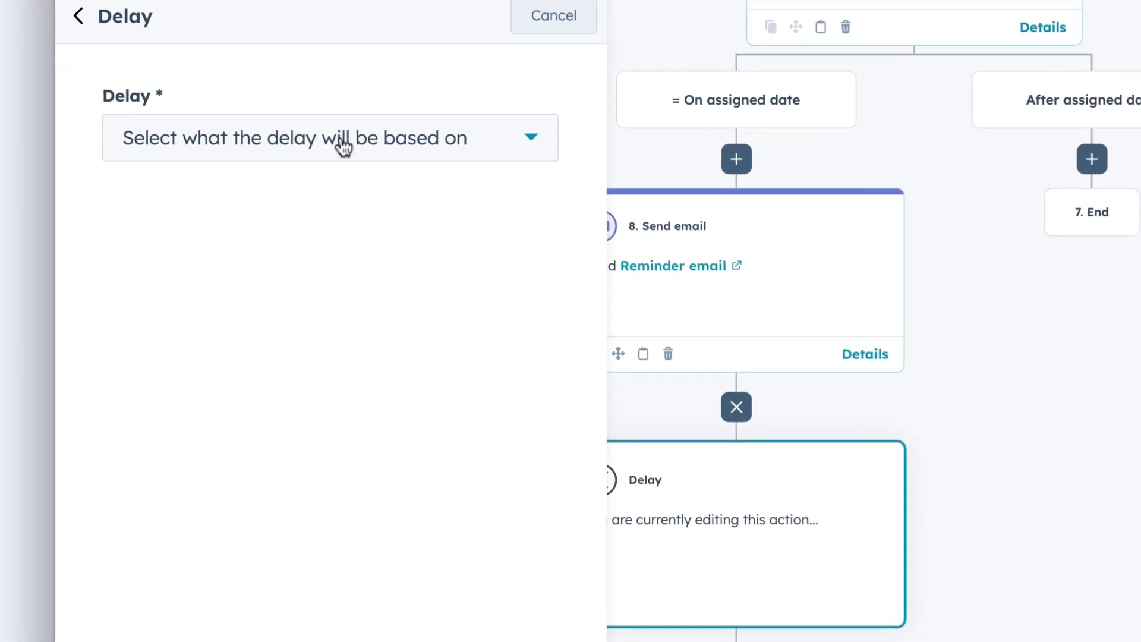
left_click(344, 146)
left_click(184, 227)
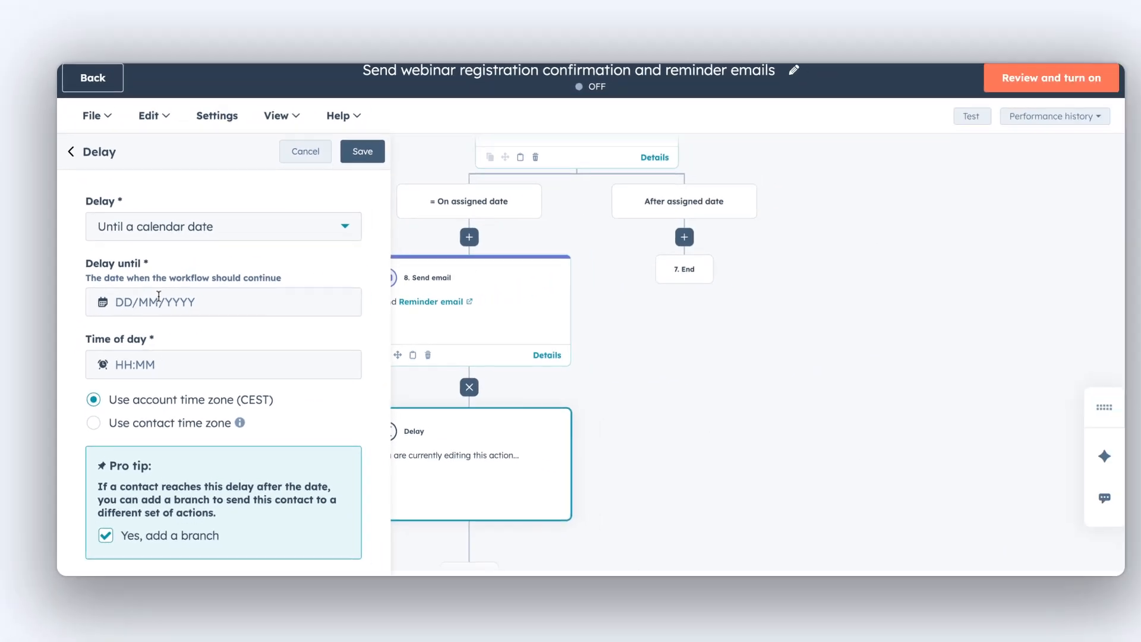
left_click(268, 265)
left_click(192, 404)
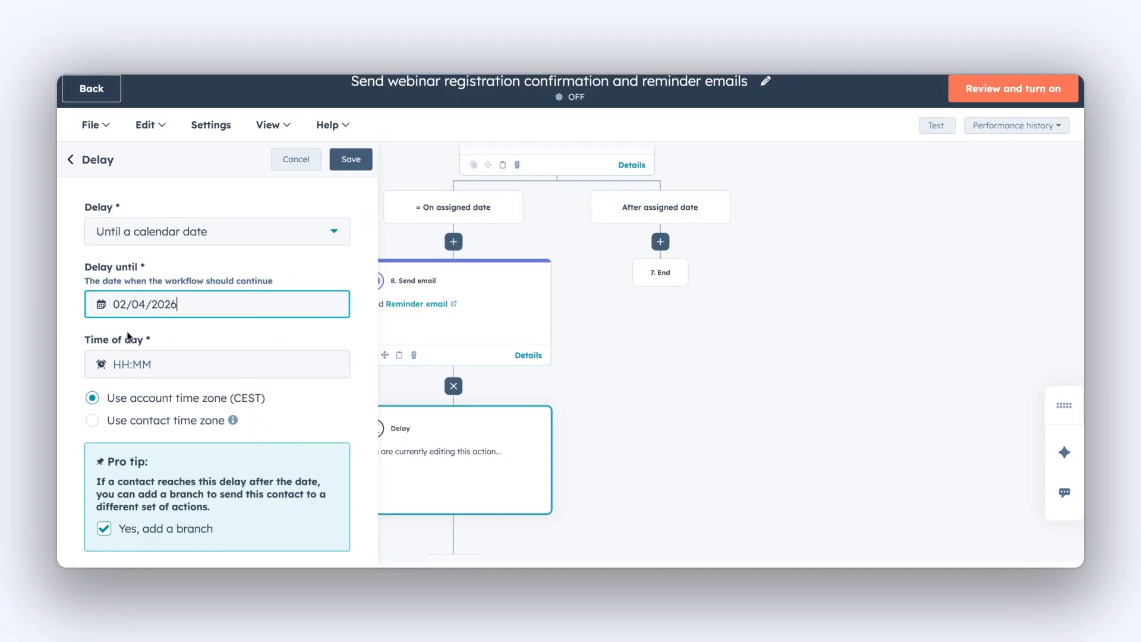
left_click(113, 375)
scroll(160, 485, "down", 10)
scroll(163, 488, "down", 7)
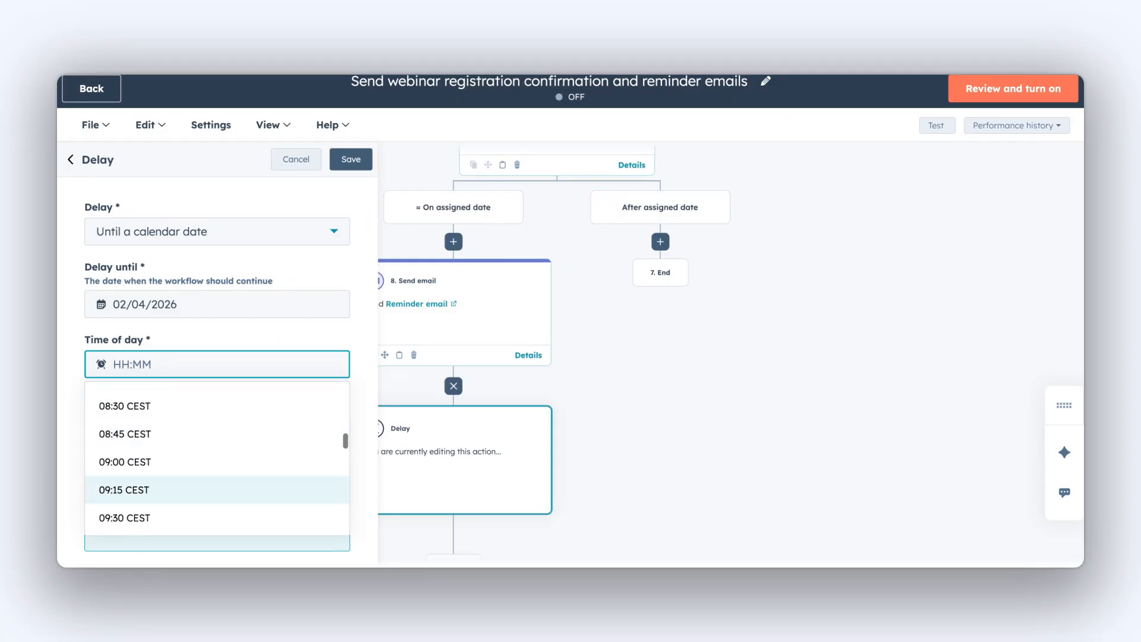
left_click(121, 475)
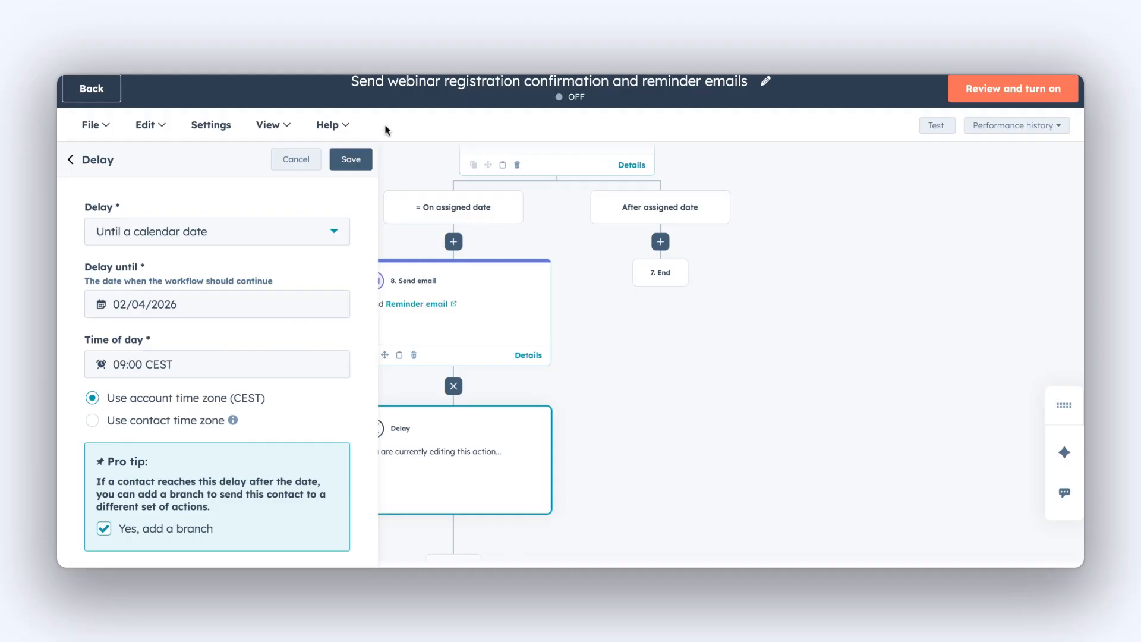
left_click(351, 160)
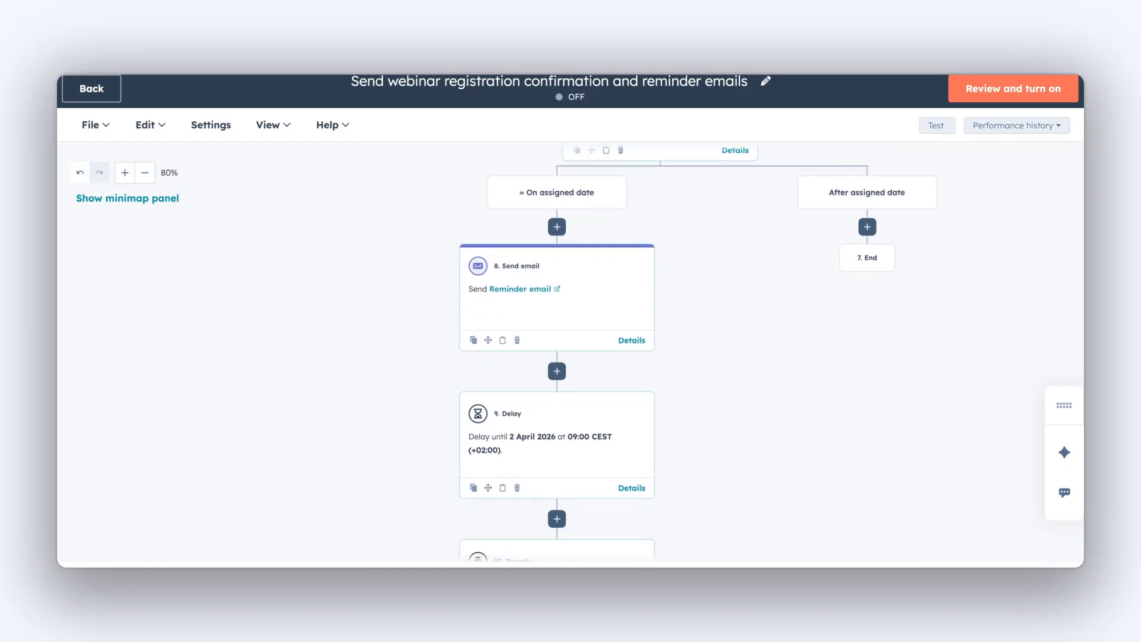
Step: Add a Go to action under the first branch's "After assigned date" path pointing to the 2 April delay, and save the connection
scroll(771, 352, "up", 5)
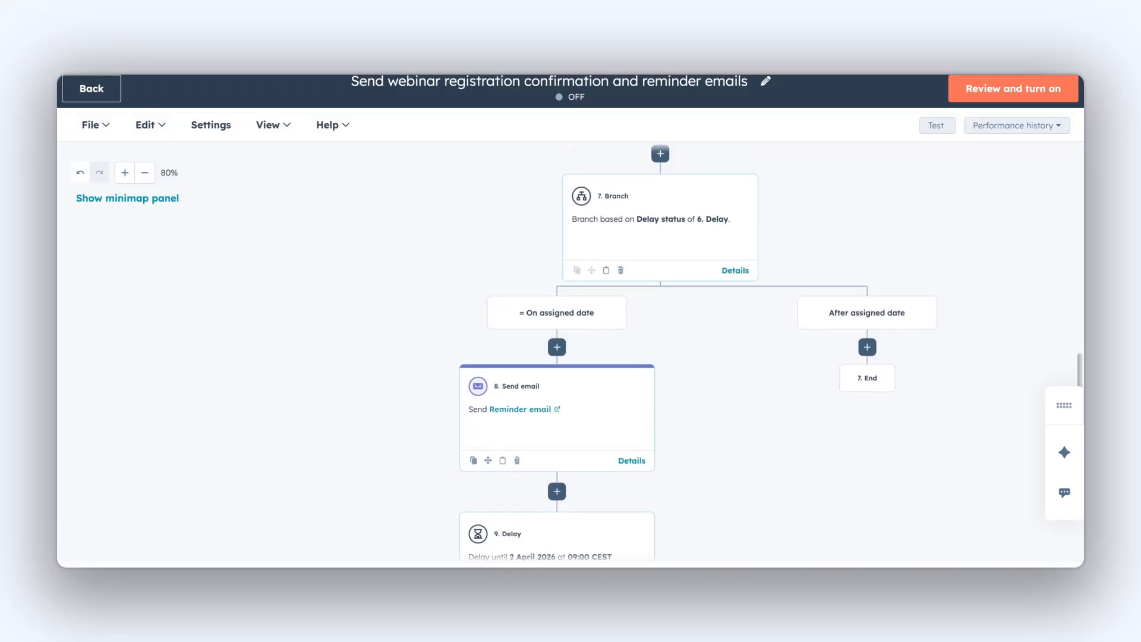
scroll(670, 336, "down", 5)
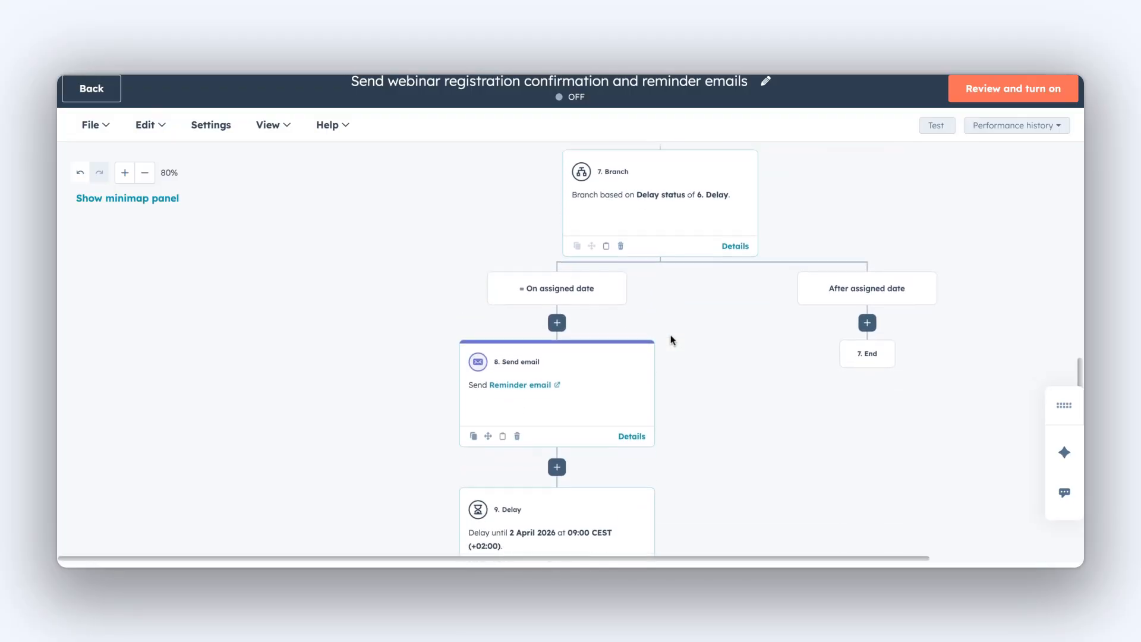
scroll(670, 336, "down", 1)
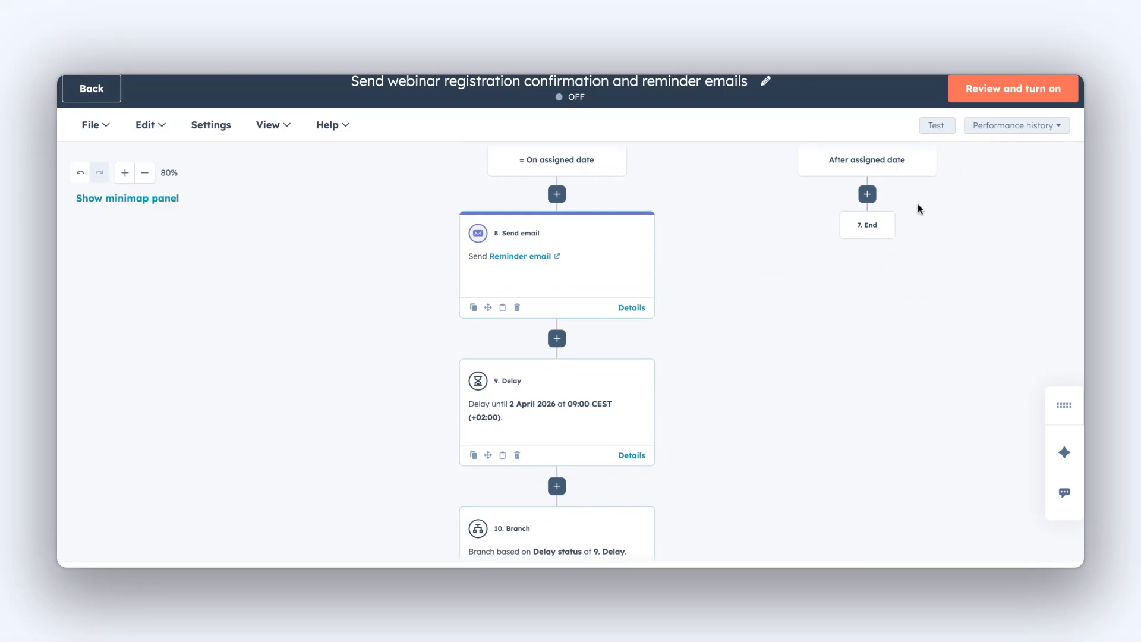
left_click(867, 194)
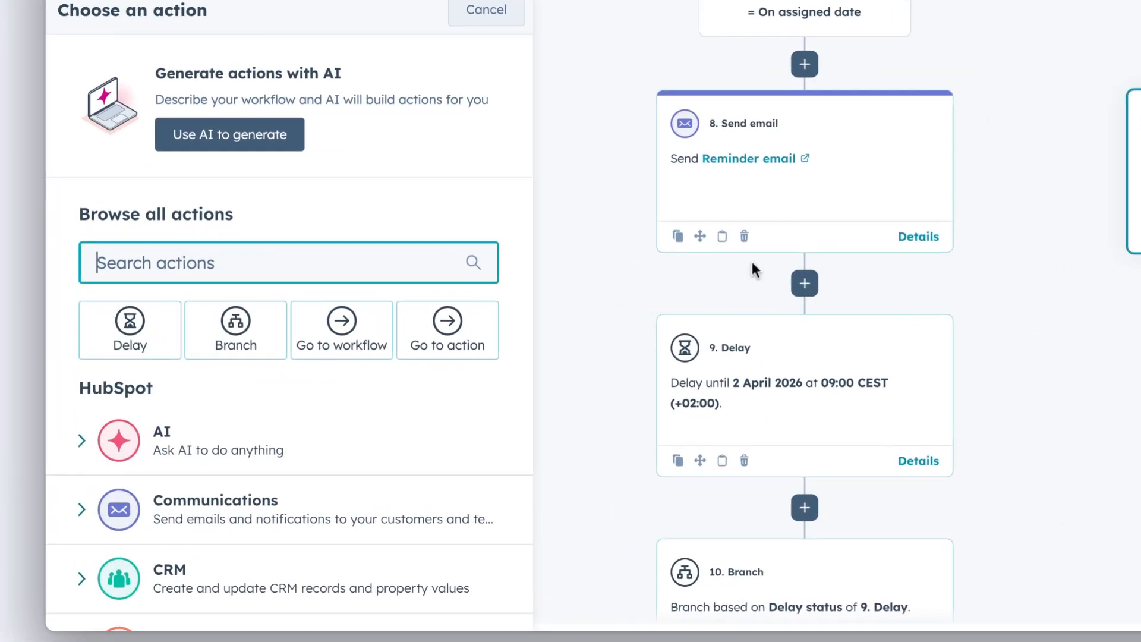
scroll(882, 307, "up", 1)
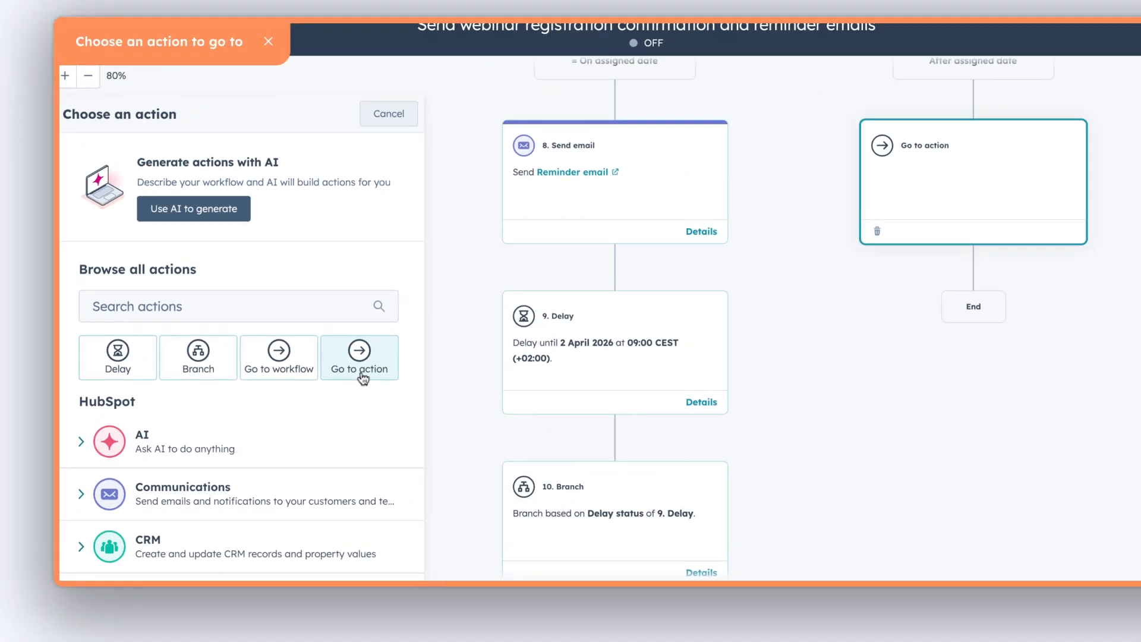
left_click(501, 354)
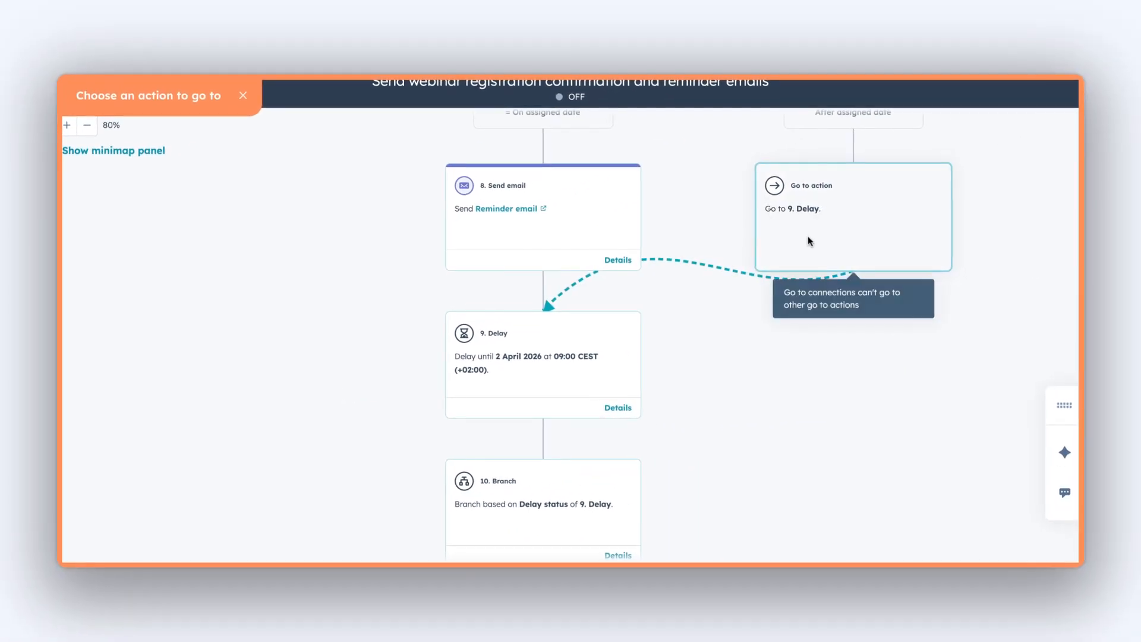
left_click(558, 338)
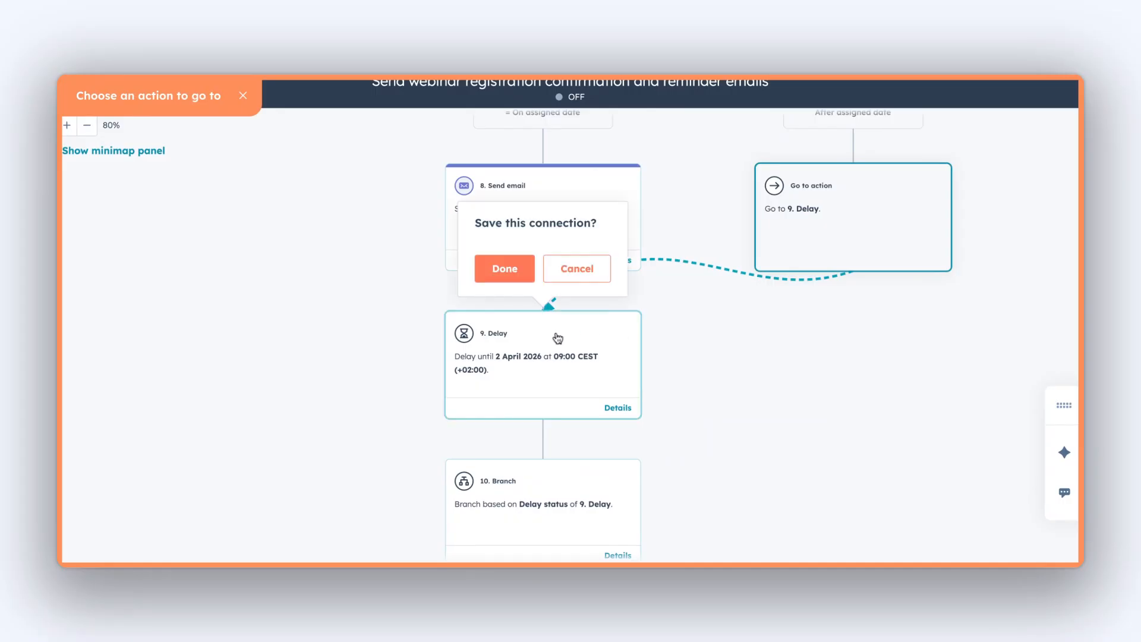
left_click(510, 271)
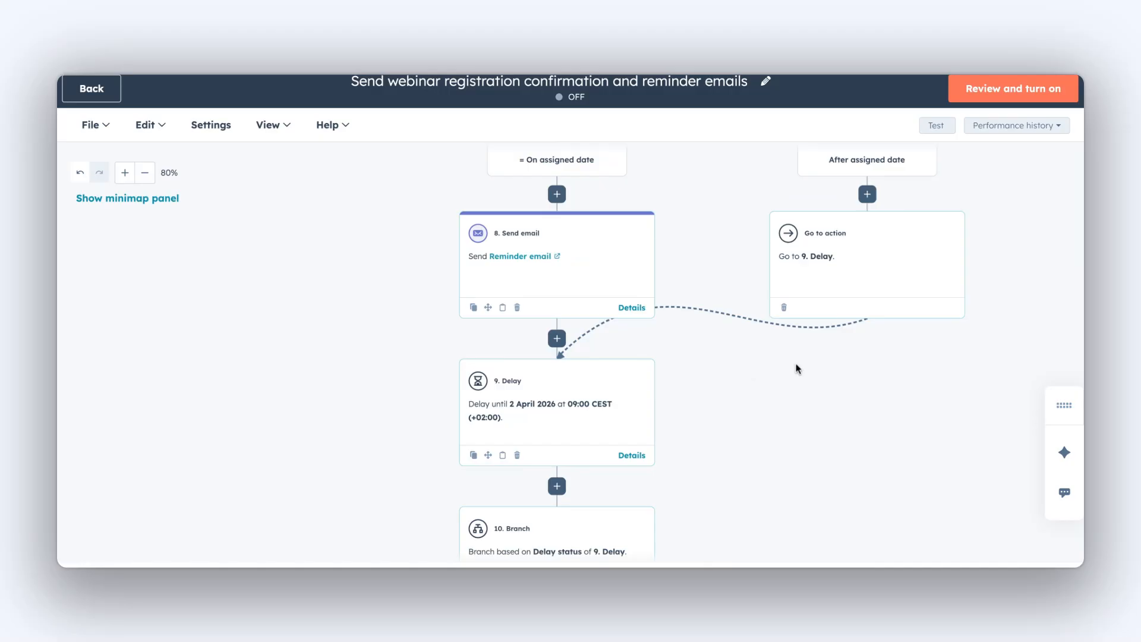
Step: Add a Send email action with "2nd Reminder email" under the second delay's "On assigned date" branch and save it
scroll(796, 363, "up", 5)
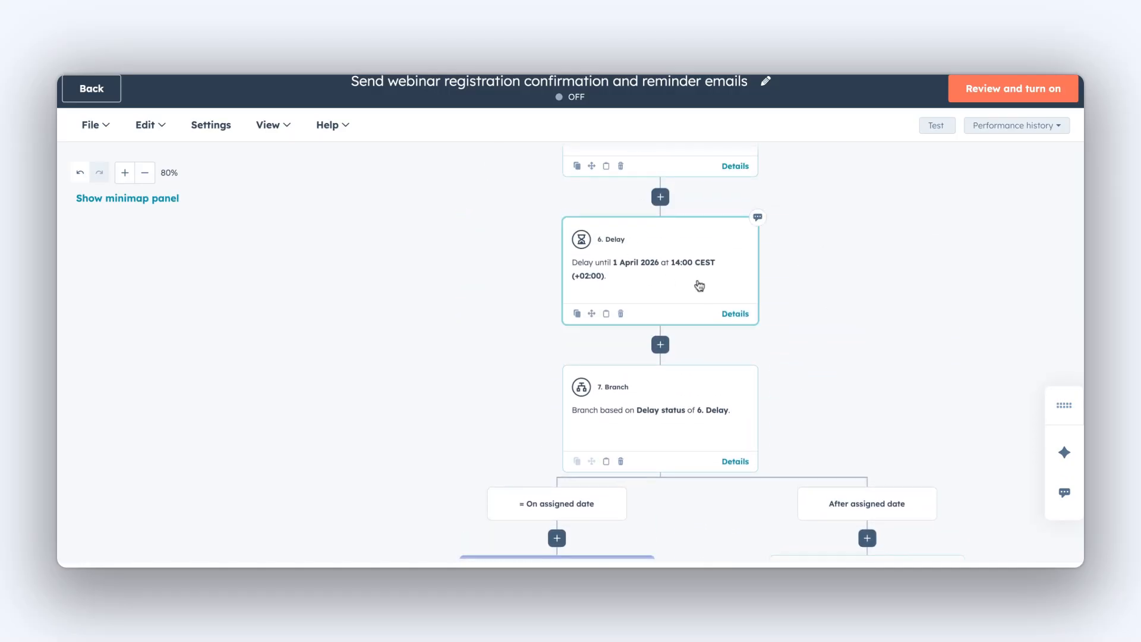
scroll(700, 286, "down", 7)
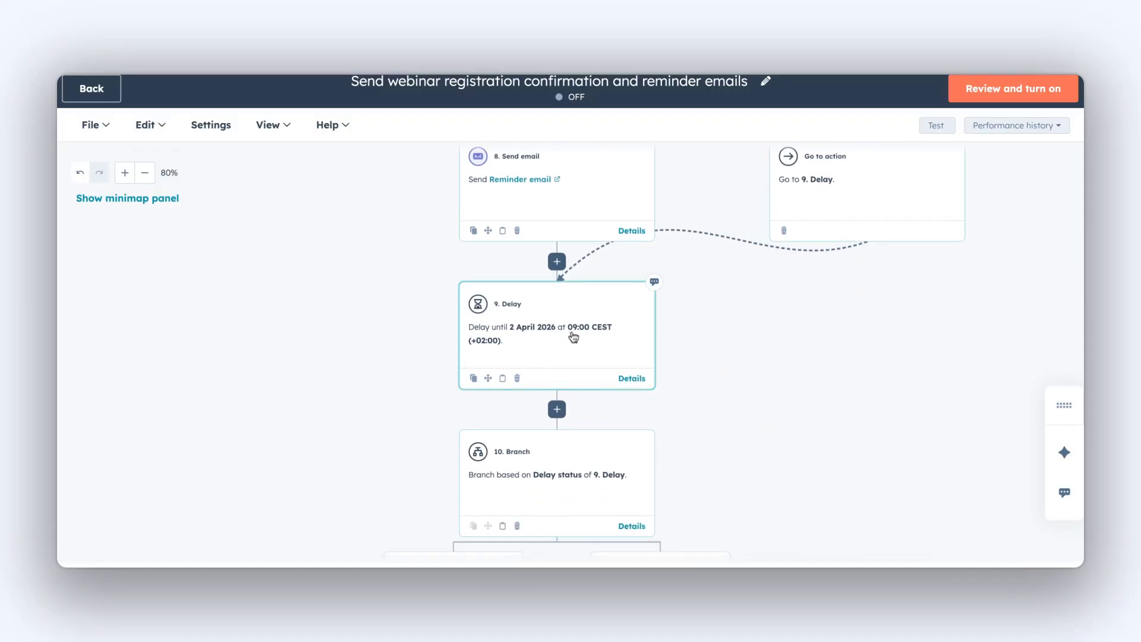
scroll(598, 361, "down", 3)
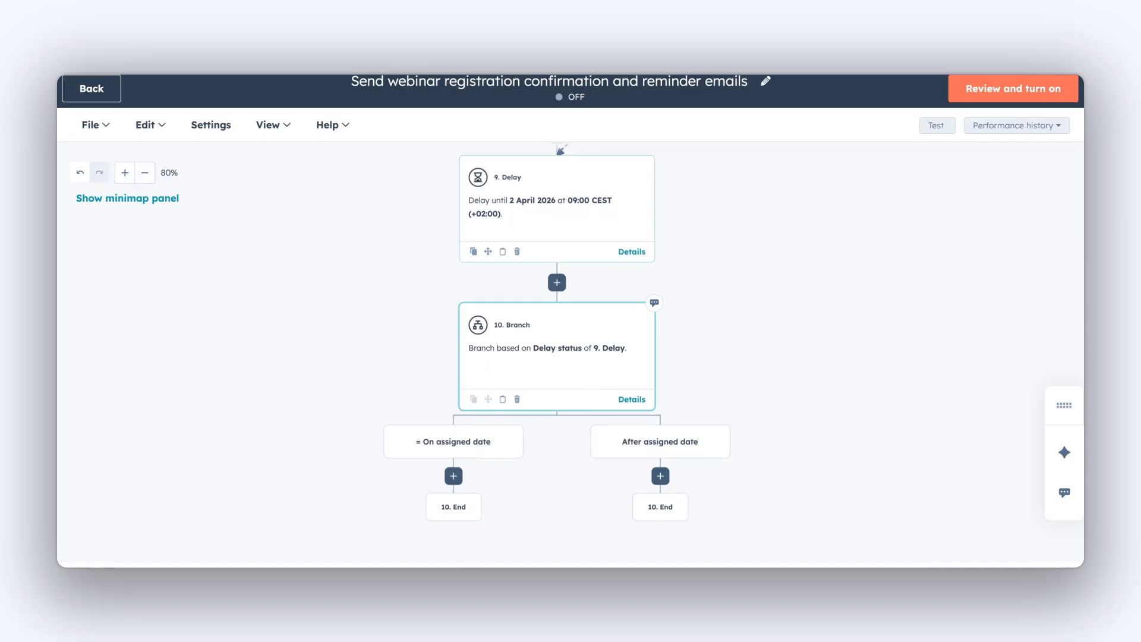
scroll(568, 394, "down", 2)
left_click(453, 393)
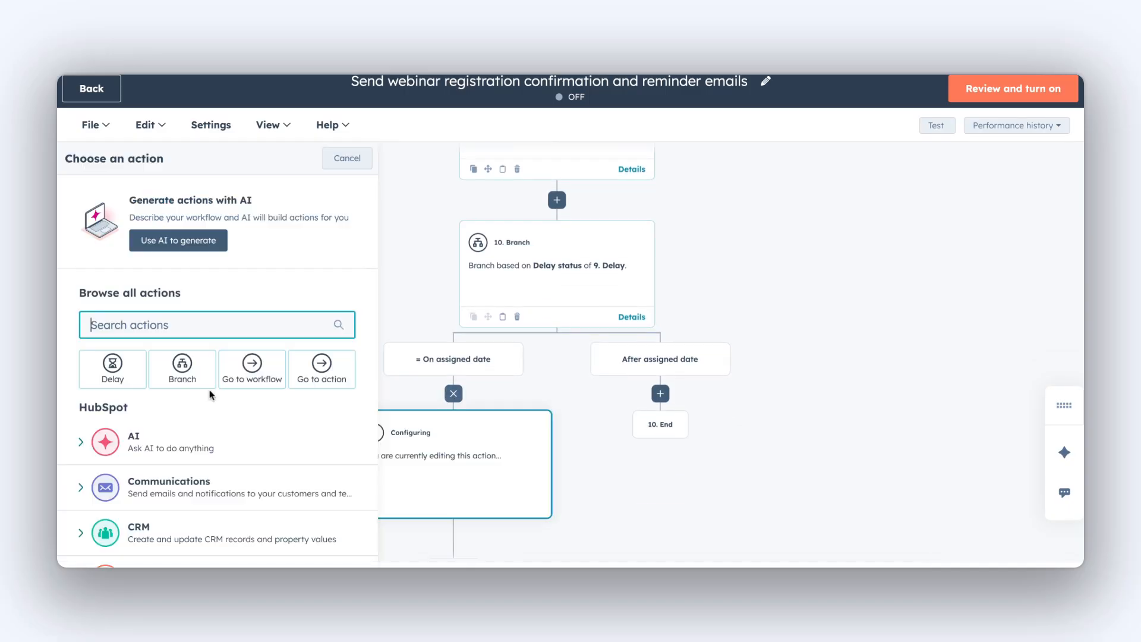
type("send")
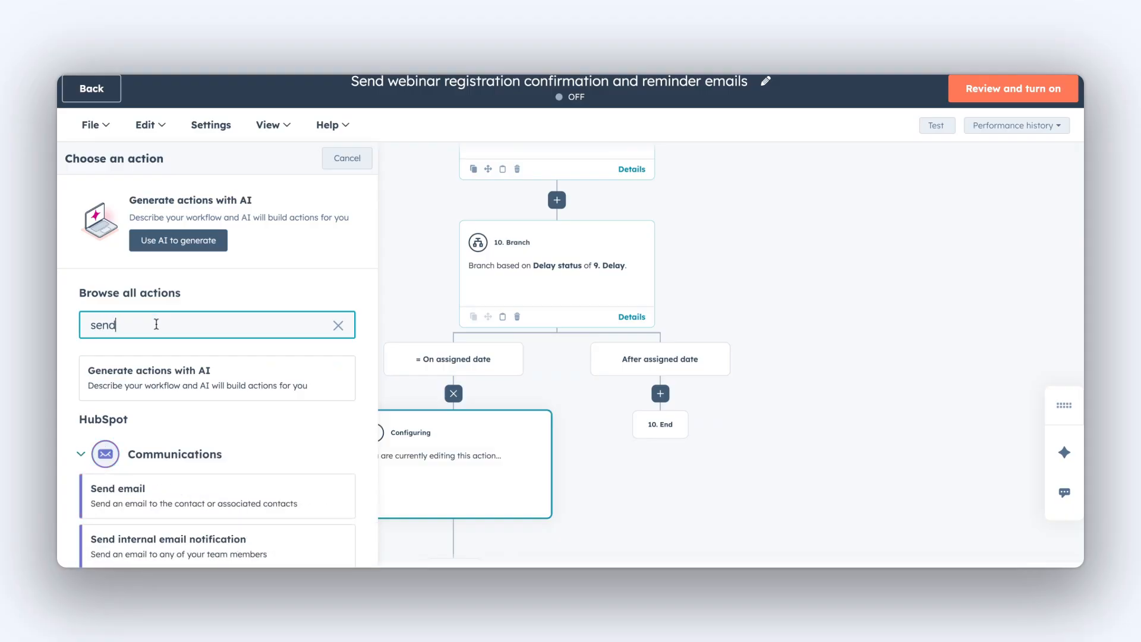
left_click(217, 502)
left_click(198, 329)
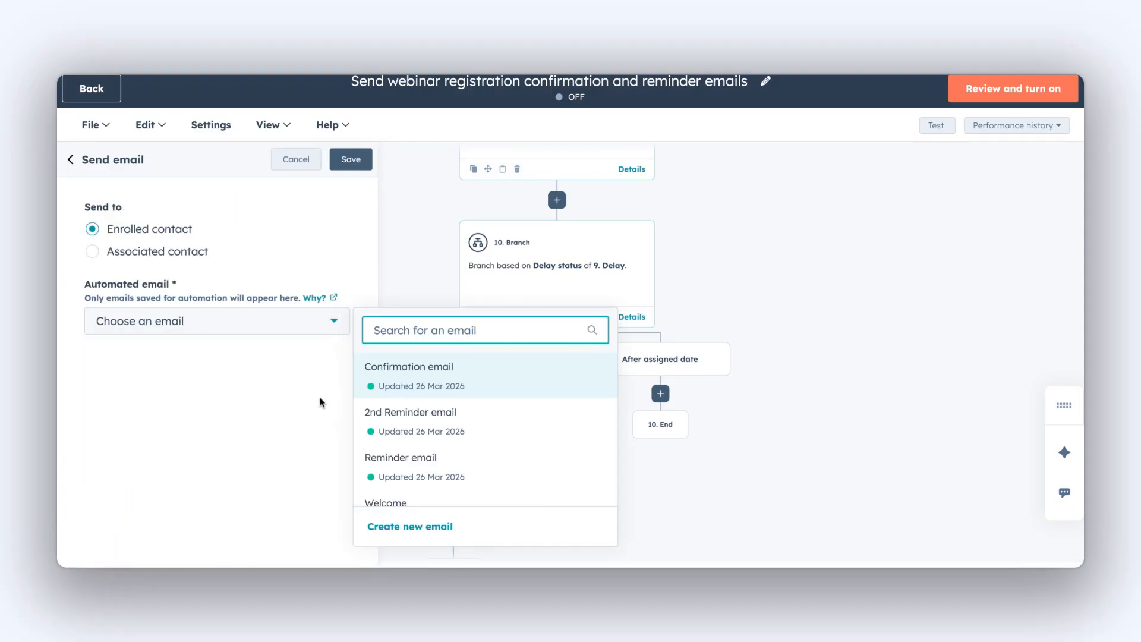
left_click(394, 425)
left_click(339, 167)
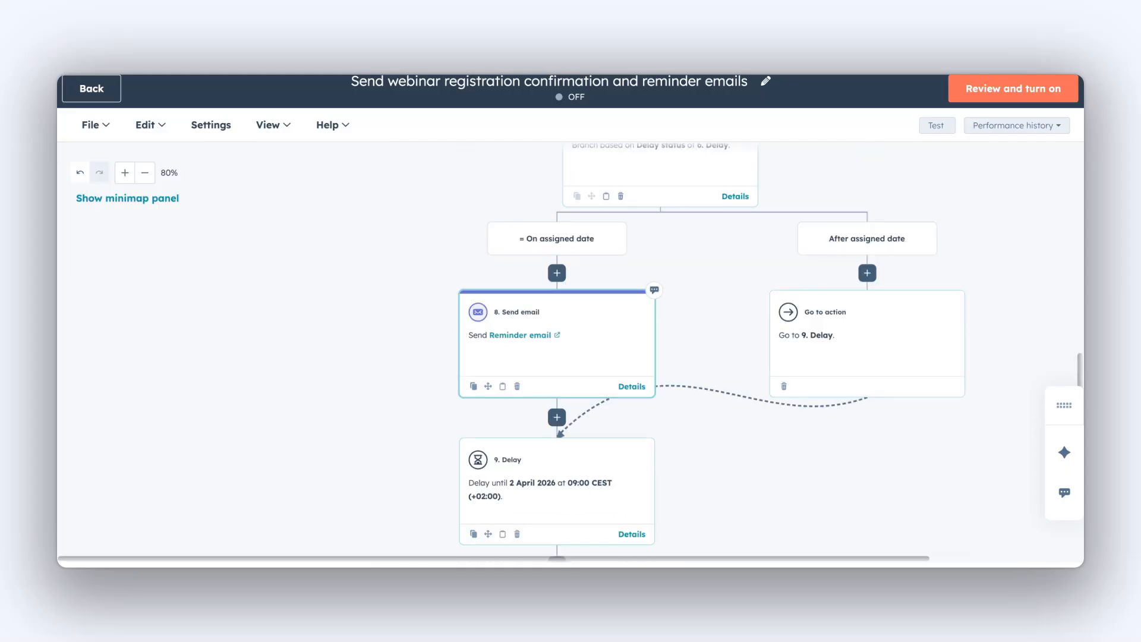
Step: Review the workflow, choose to enroll contacts who already meet the criteria immediately, and turn the workflow on
scroll(557, 339, "down", 3)
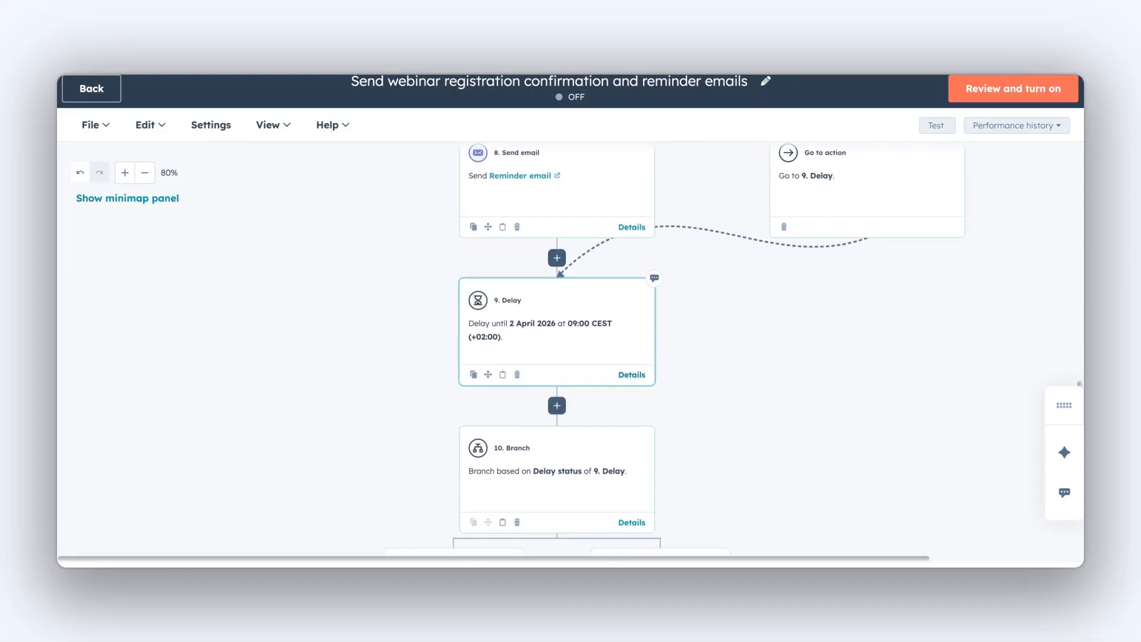
scroll(557, 339, "down", 1)
scroll(776, 331, "down", 4)
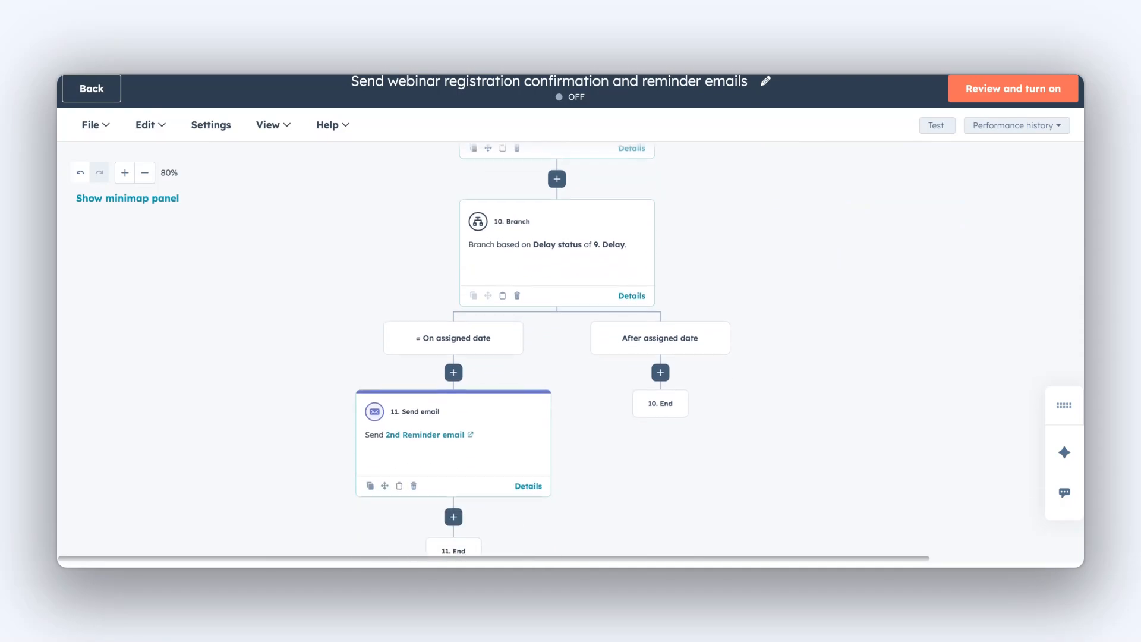
left_click(1010, 89)
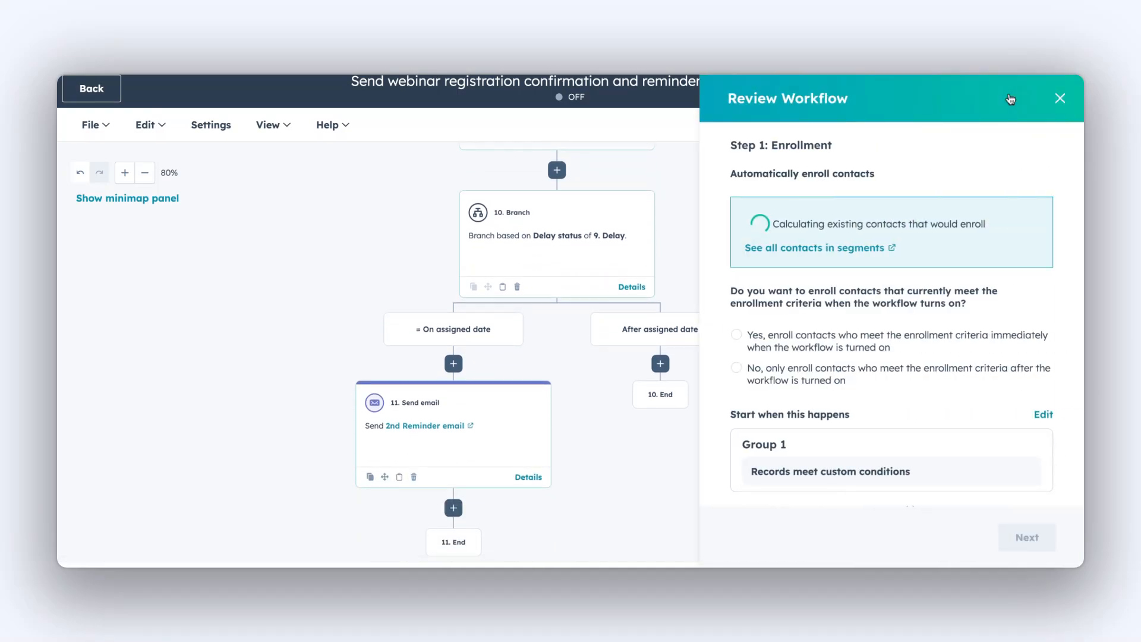
left_click(738, 336)
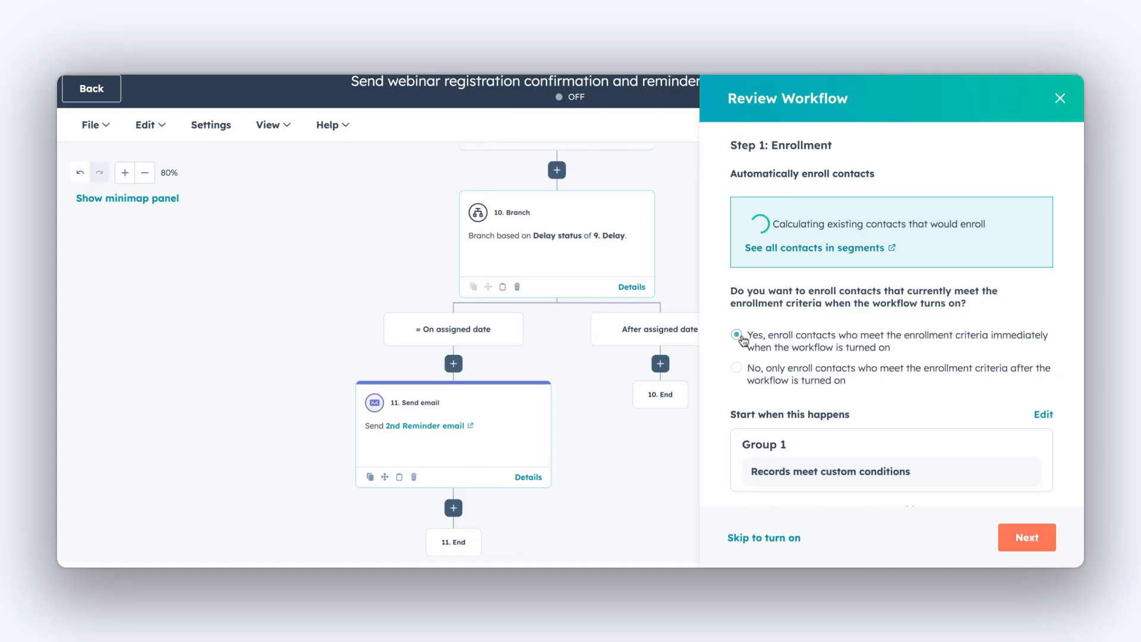
scroll(846, 340, "down", 5)
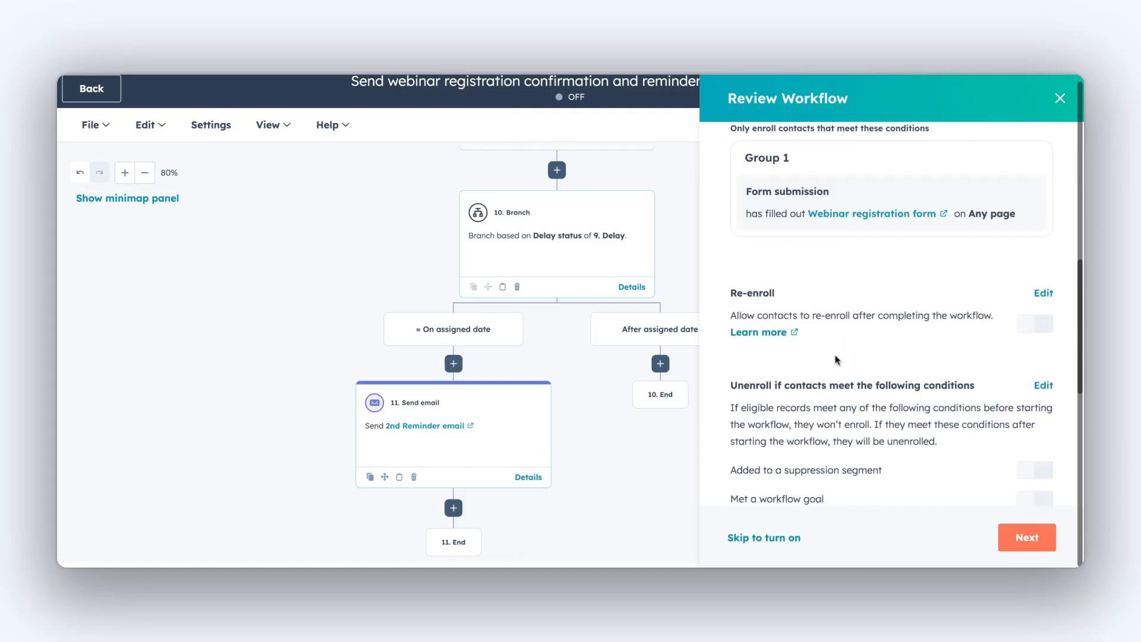
left_click(769, 540)
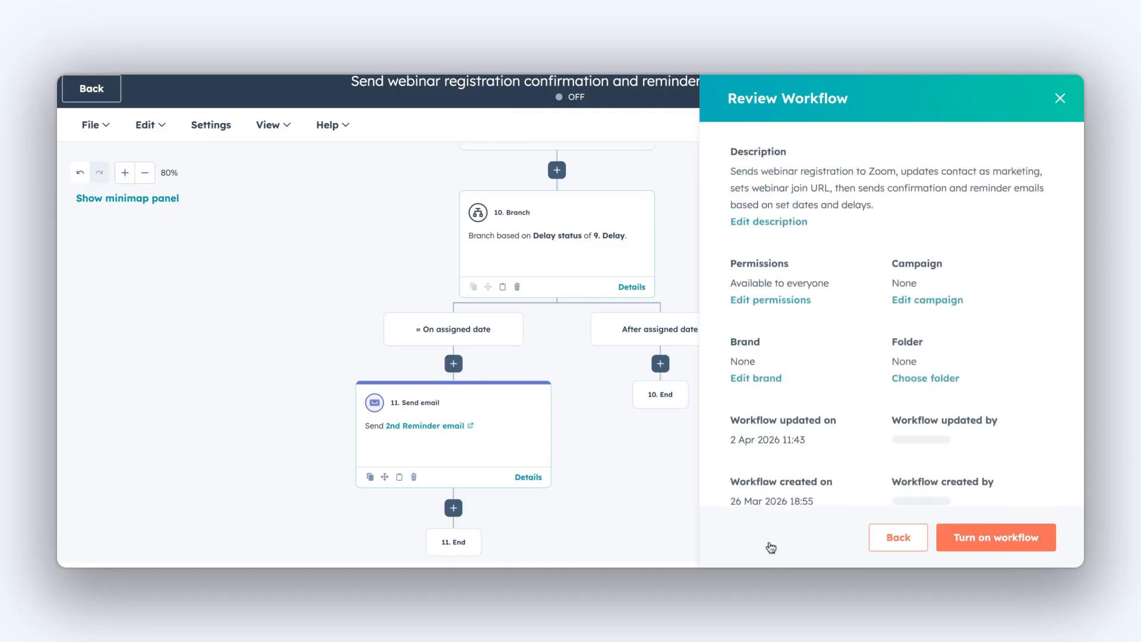
left_click(975, 546)
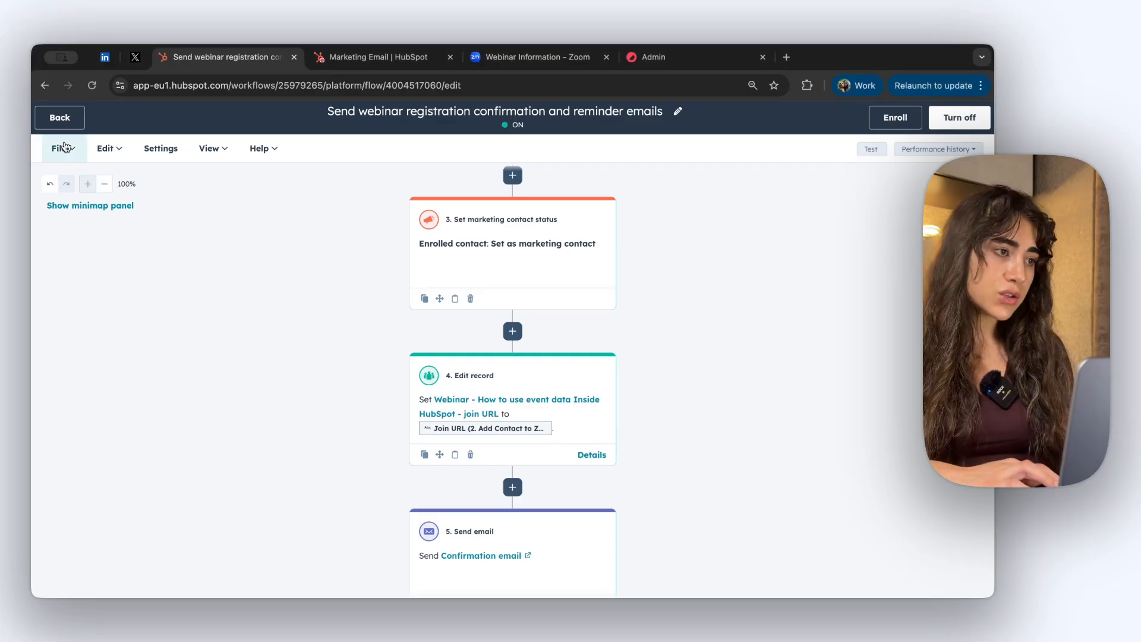
Step: Return to the workflows list and create a new workflow
left_click(66, 121)
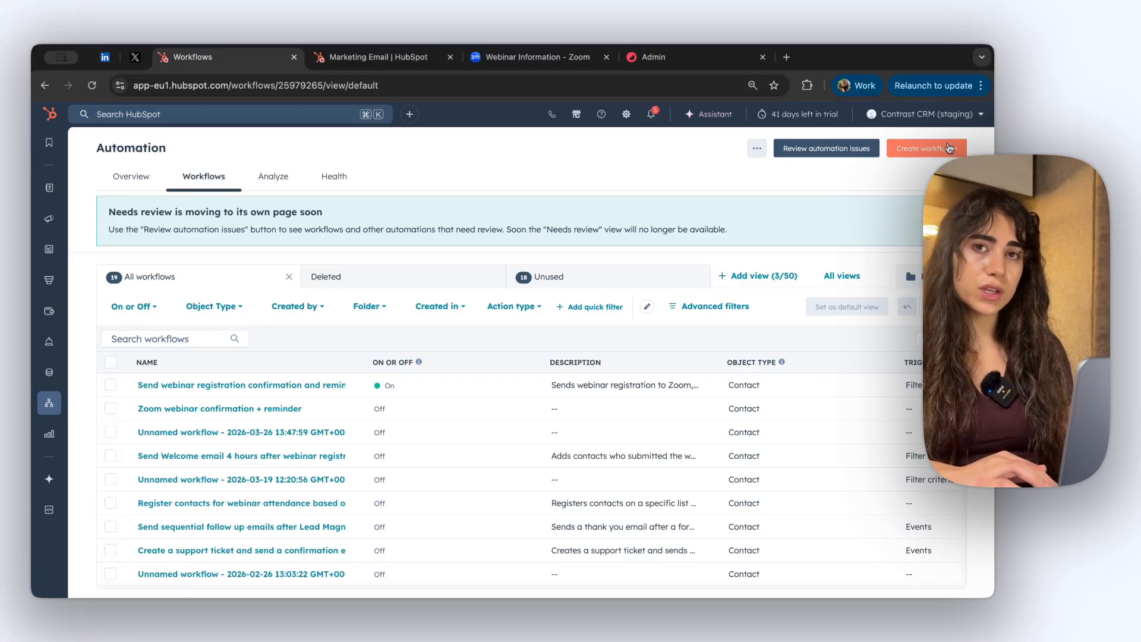
left_click(925, 148)
left_click(910, 178)
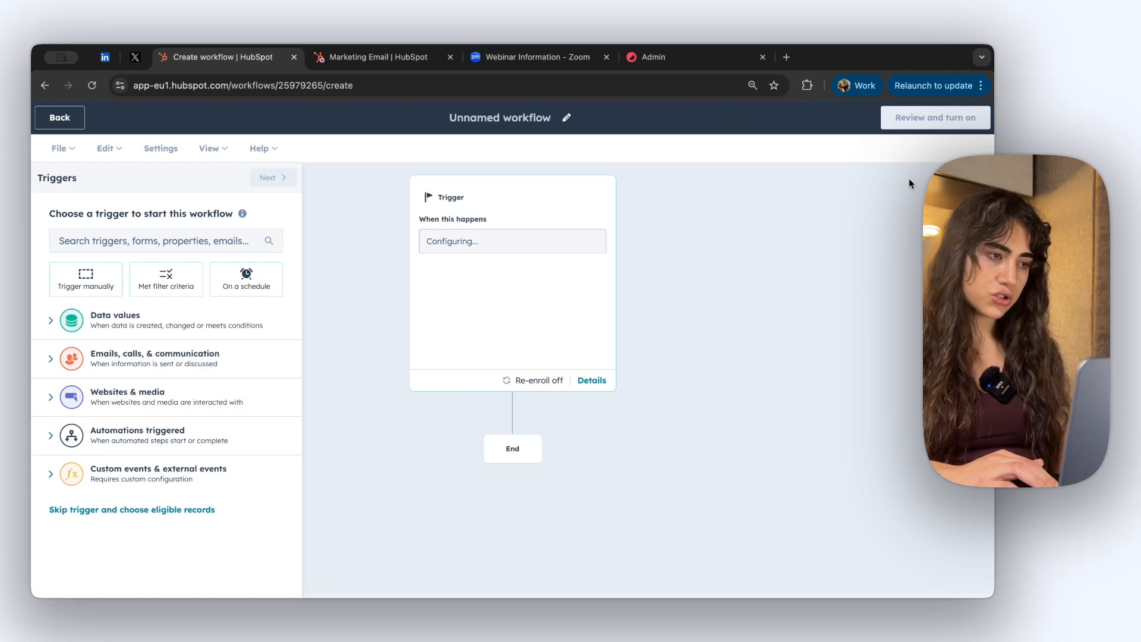
Step: Search the triggers for "webinar regist" and start the workflow from the Zoom: Webinar Registration Event
left_click(161, 241)
type("webinar regist")
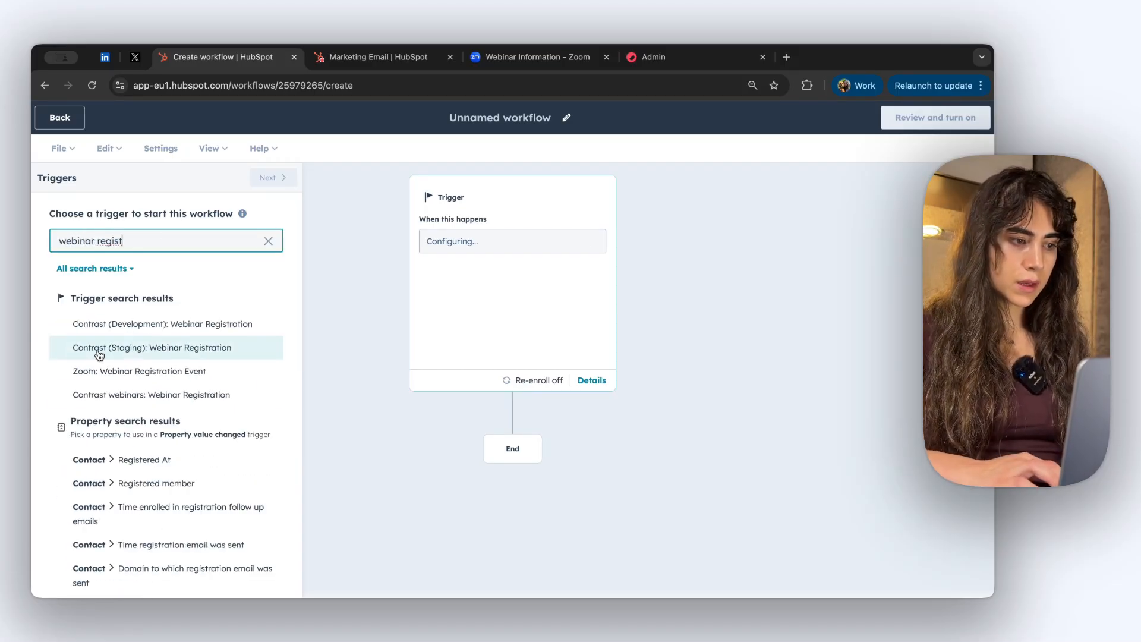
left_click(120, 372)
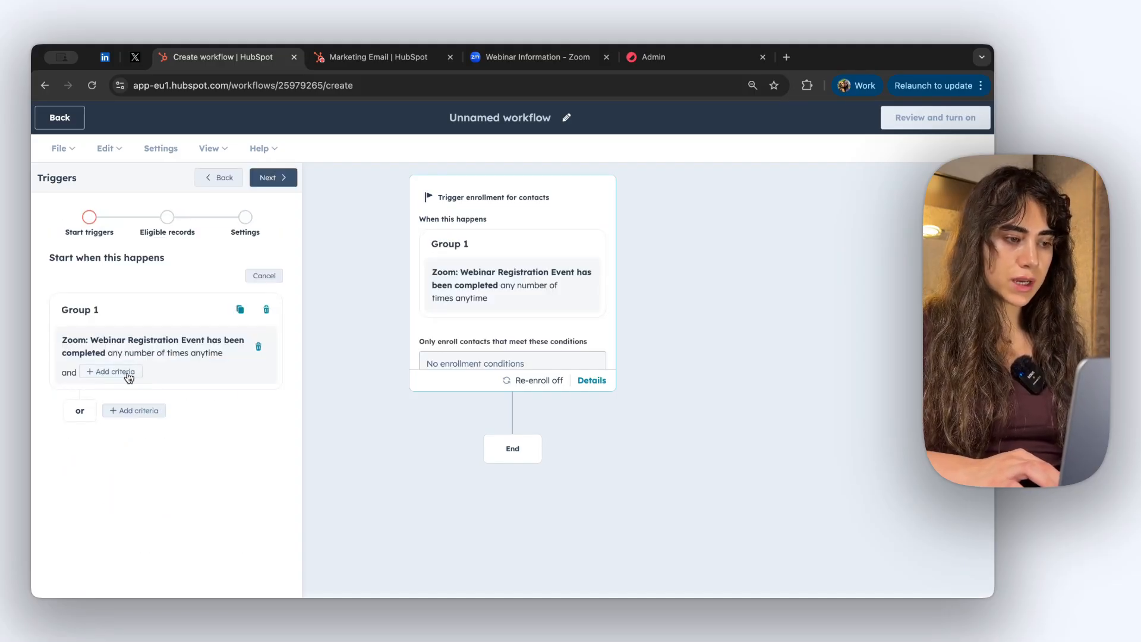
left_click(128, 374)
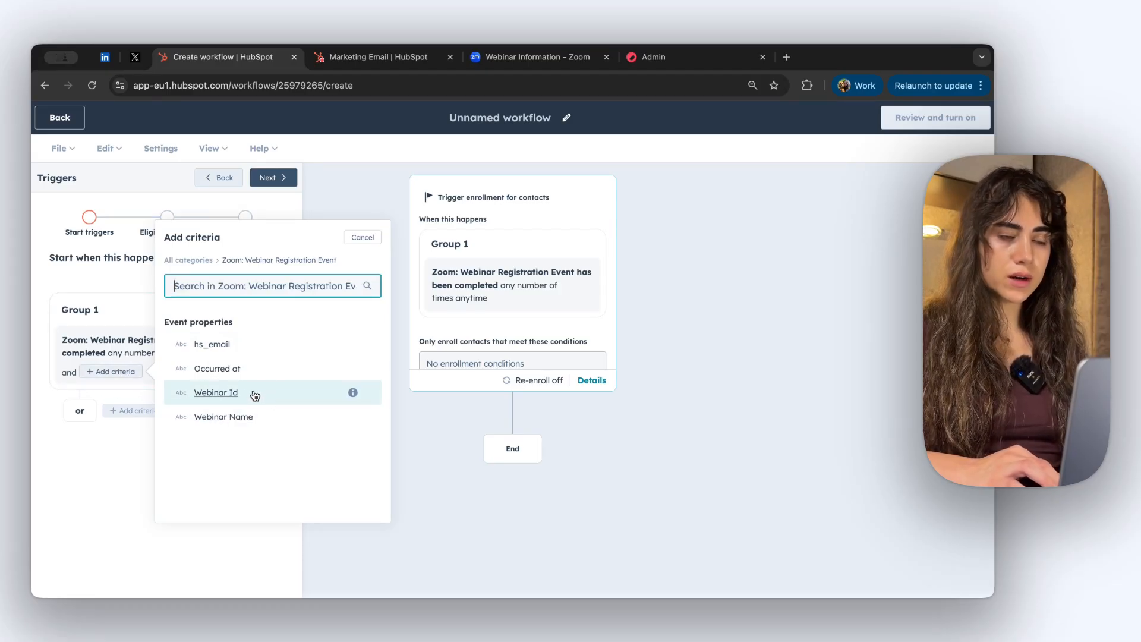
left_click(224, 402)
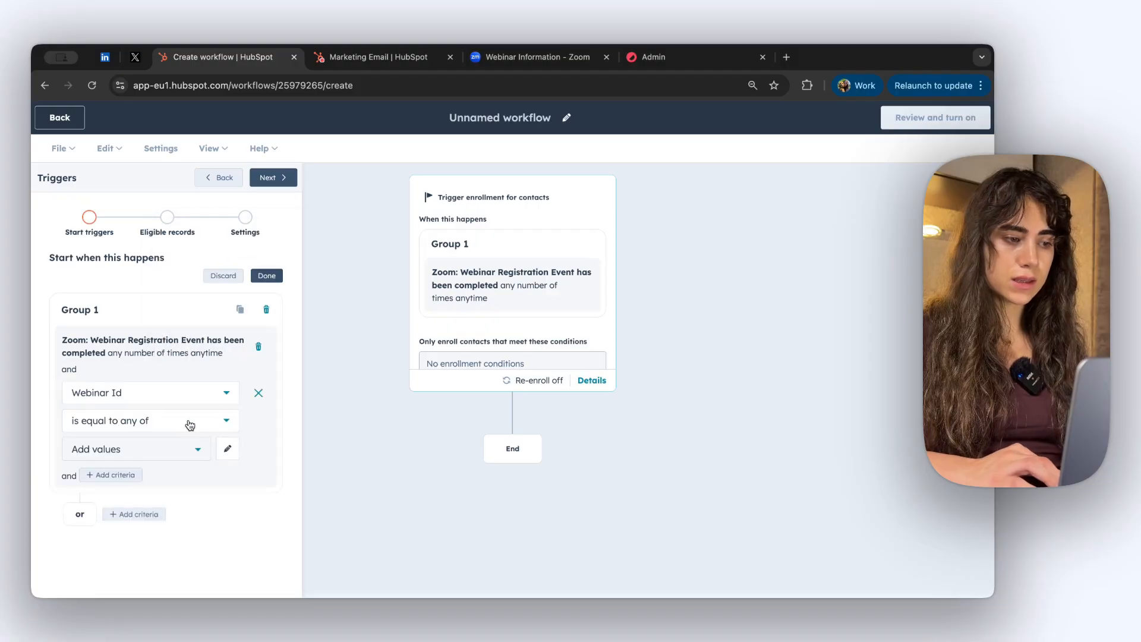
left_click(132, 450)
key("super+v")
key("Return")
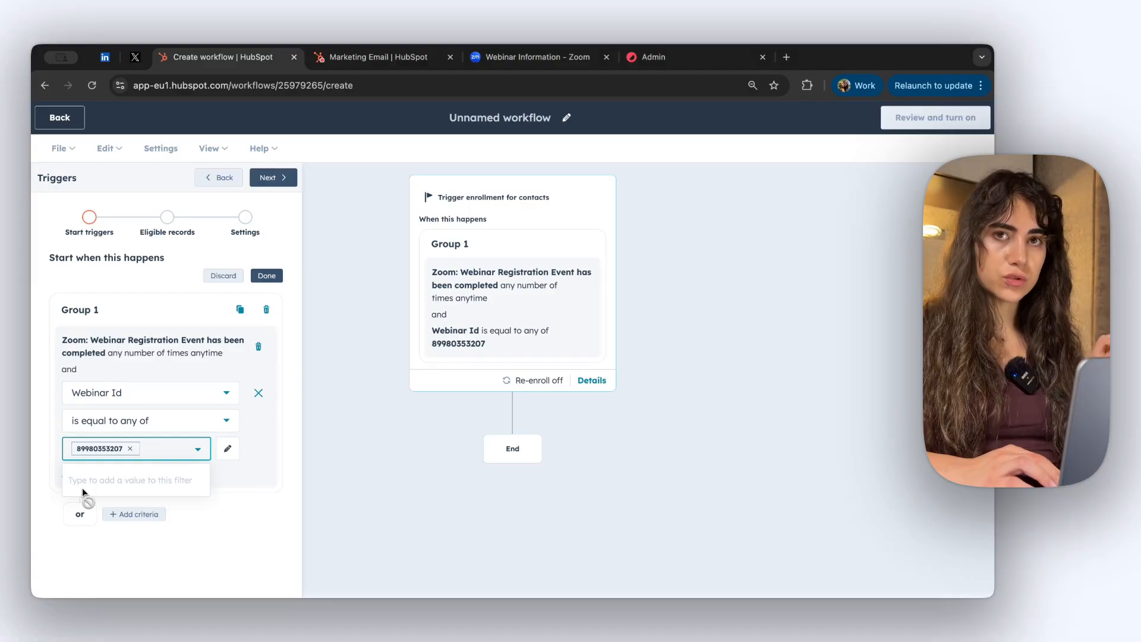
left_click(267, 276)
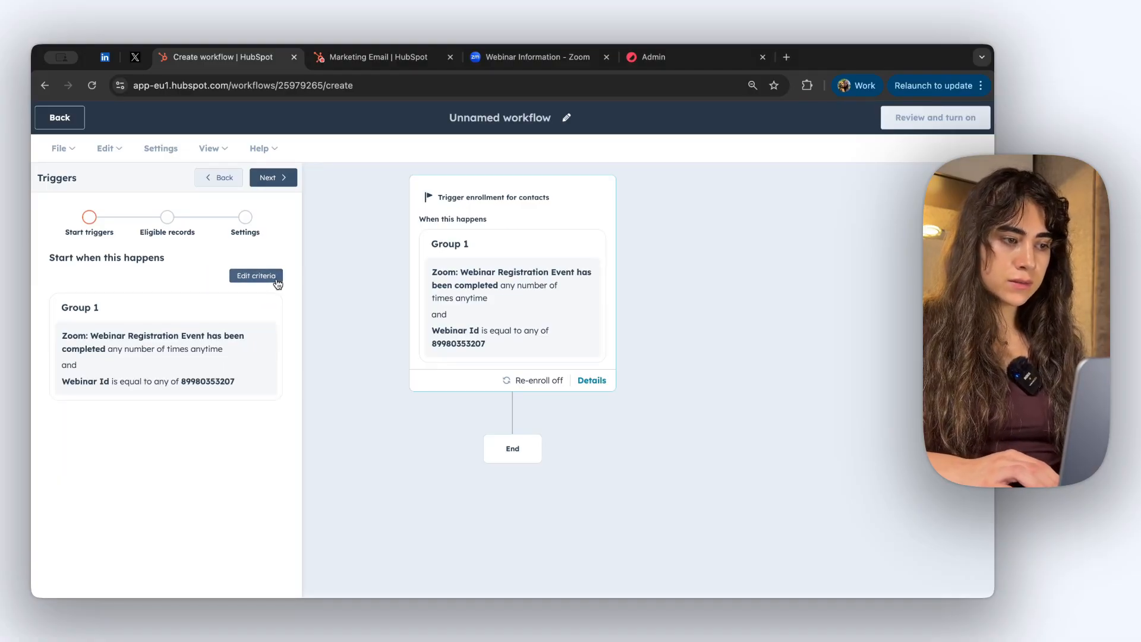
Step: Add an eligibility condition that Attended marketing event has not been completed, leave re-enrollment off, and save the trigger
left_click(279, 177)
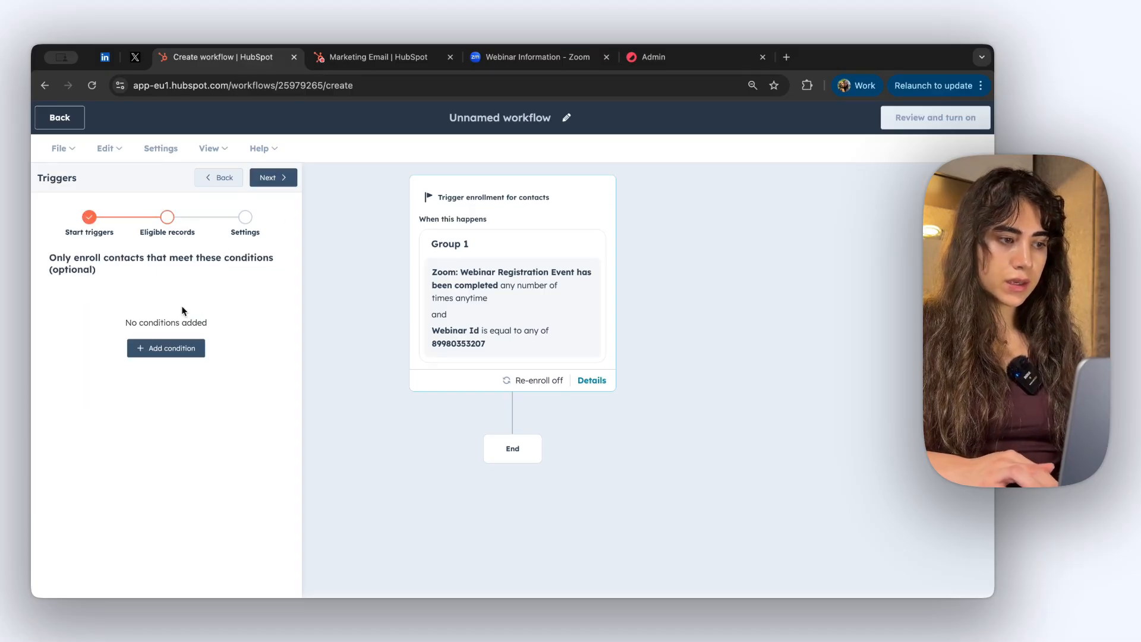
left_click(187, 354)
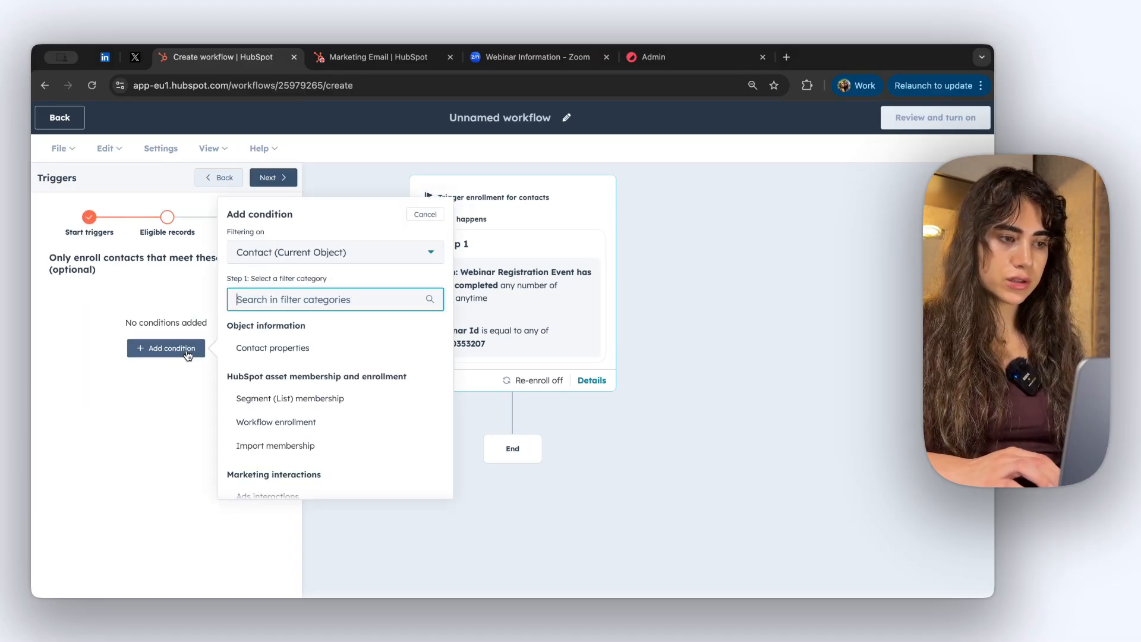
scroll(359, 416, "down", 5)
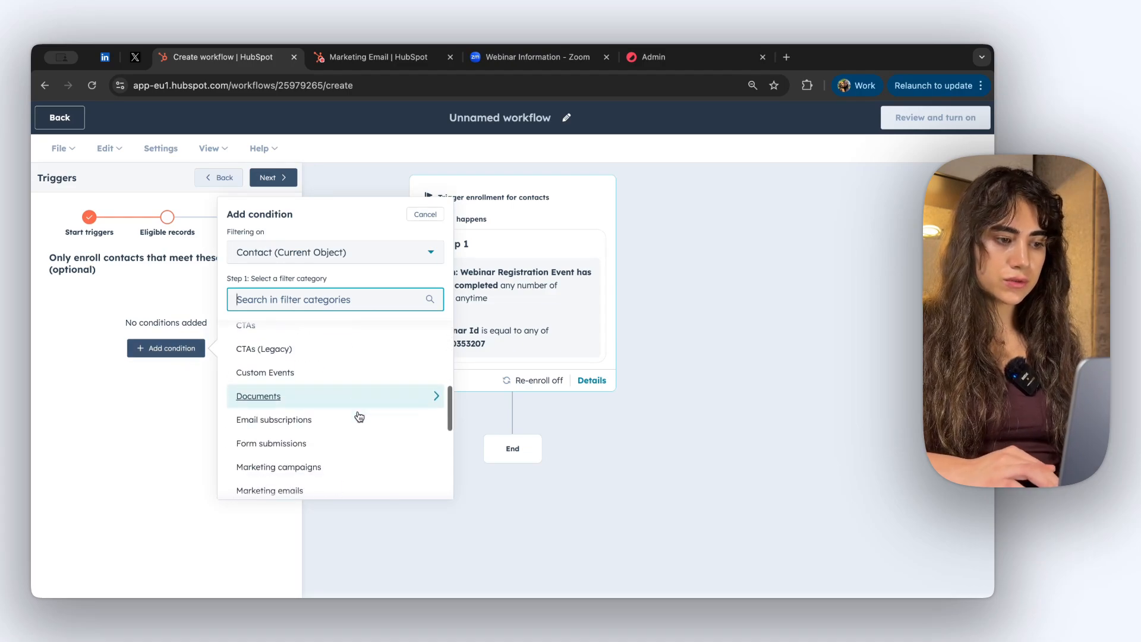
left_click(311, 453)
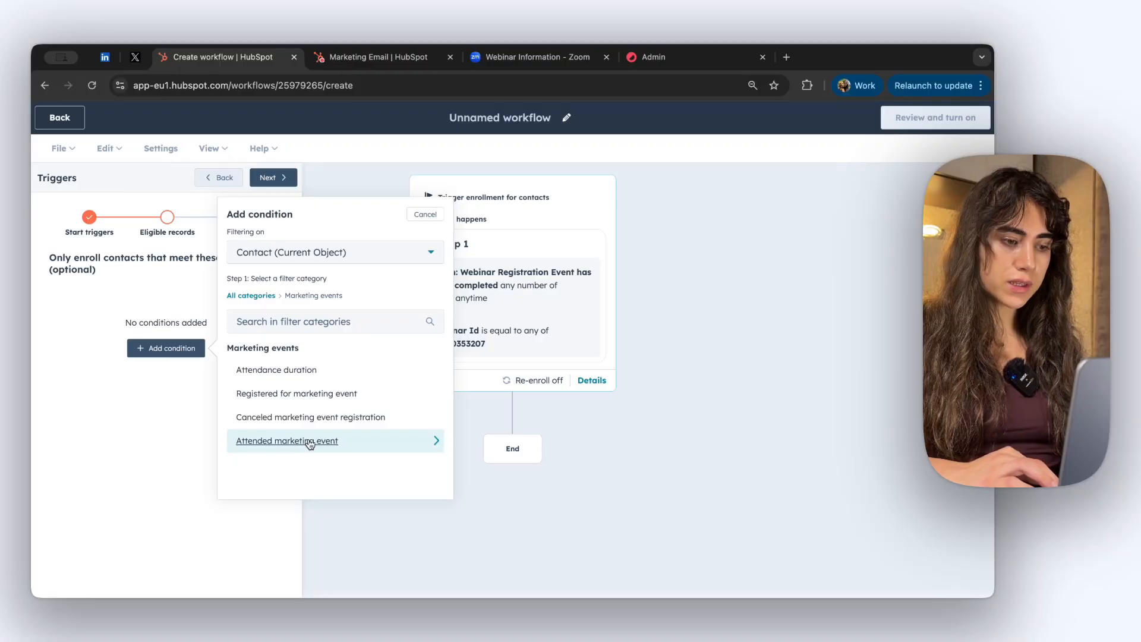
left_click(309, 441)
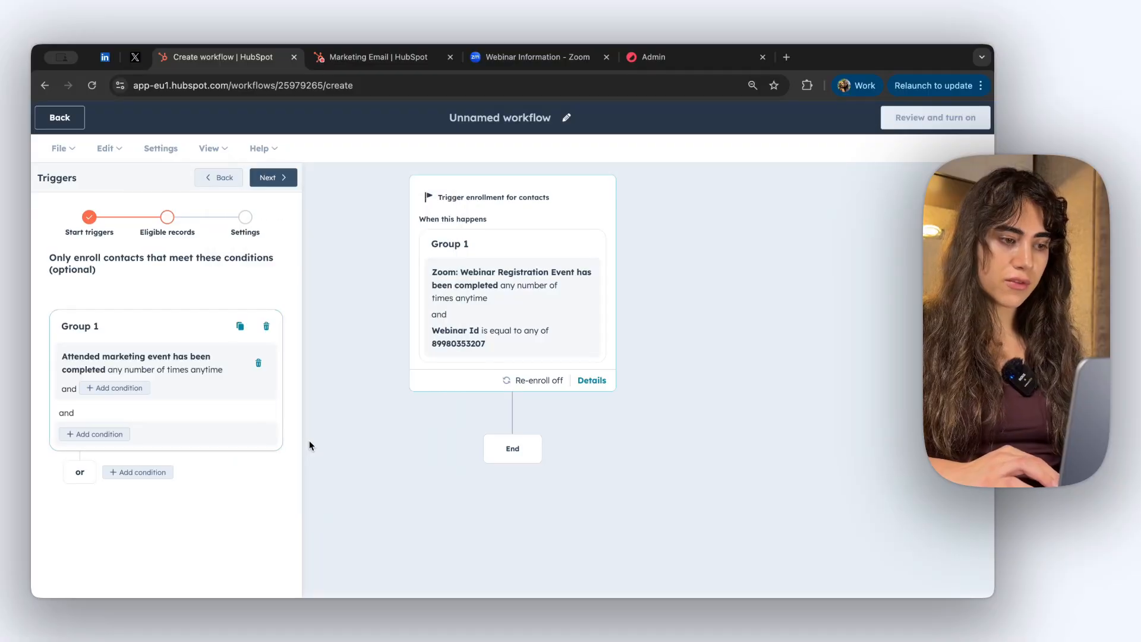
left_click(178, 368)
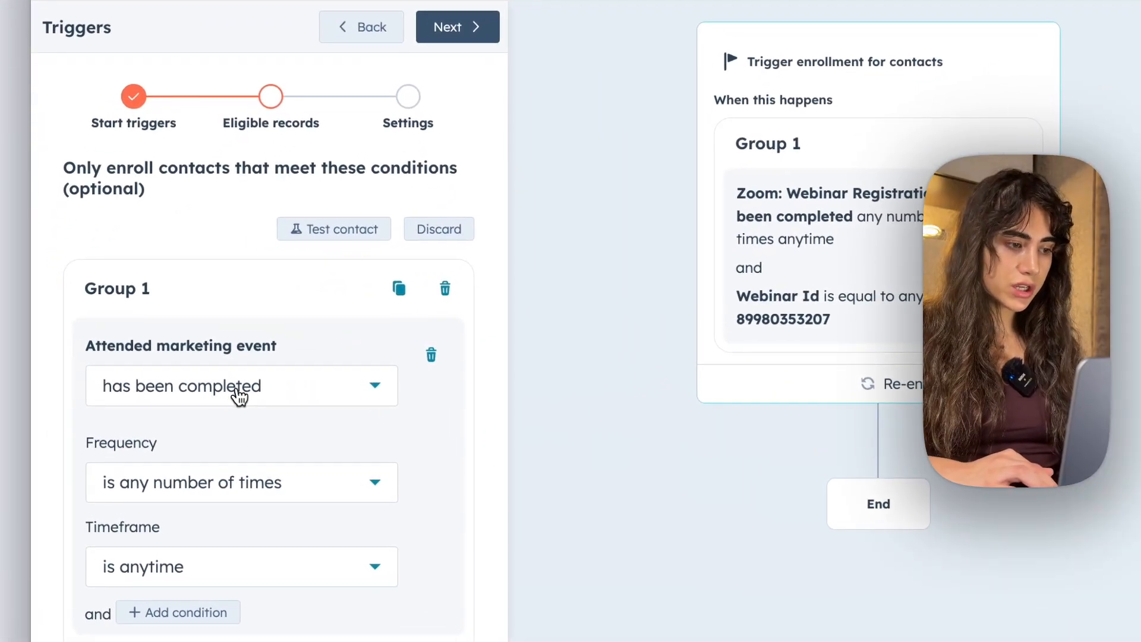
left_click(240, 393)
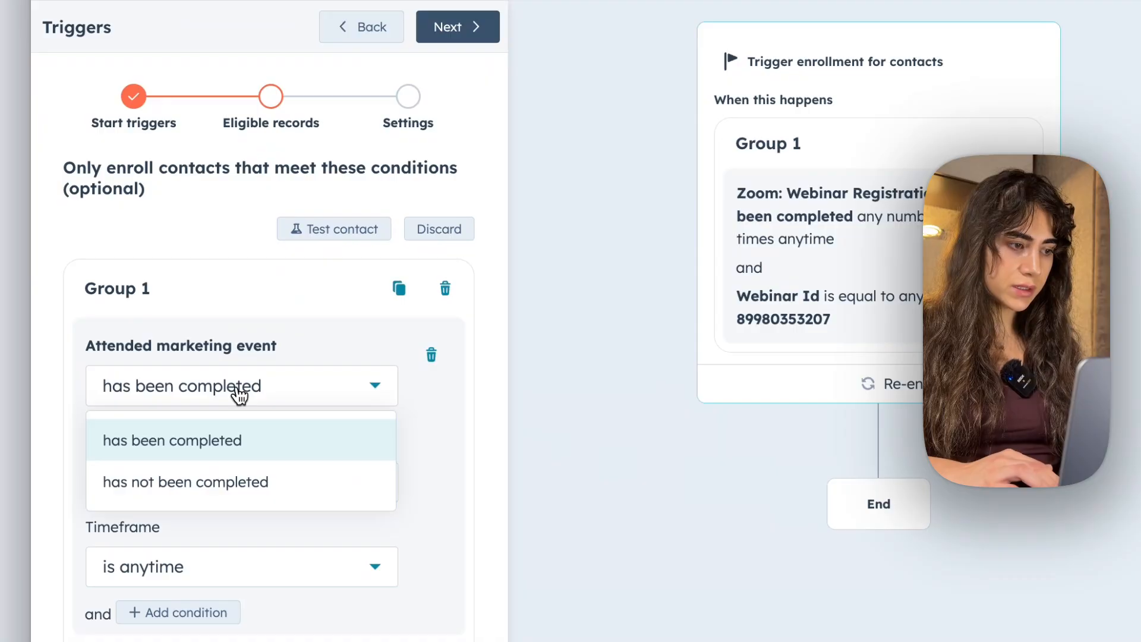
left_click(162, 482)
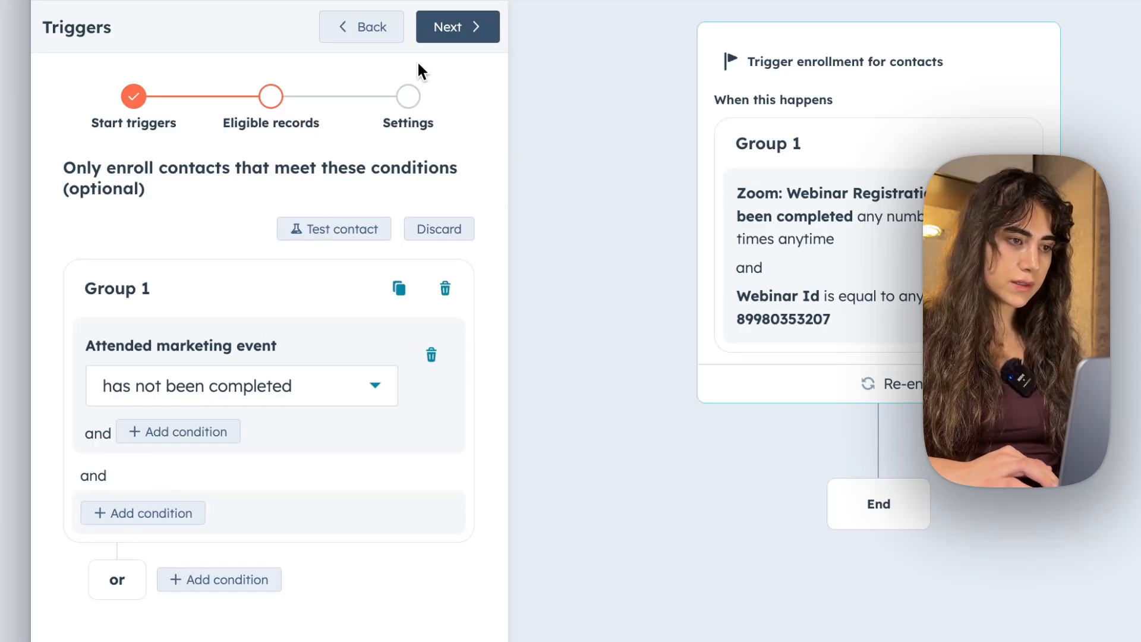
left_click(470, 35)
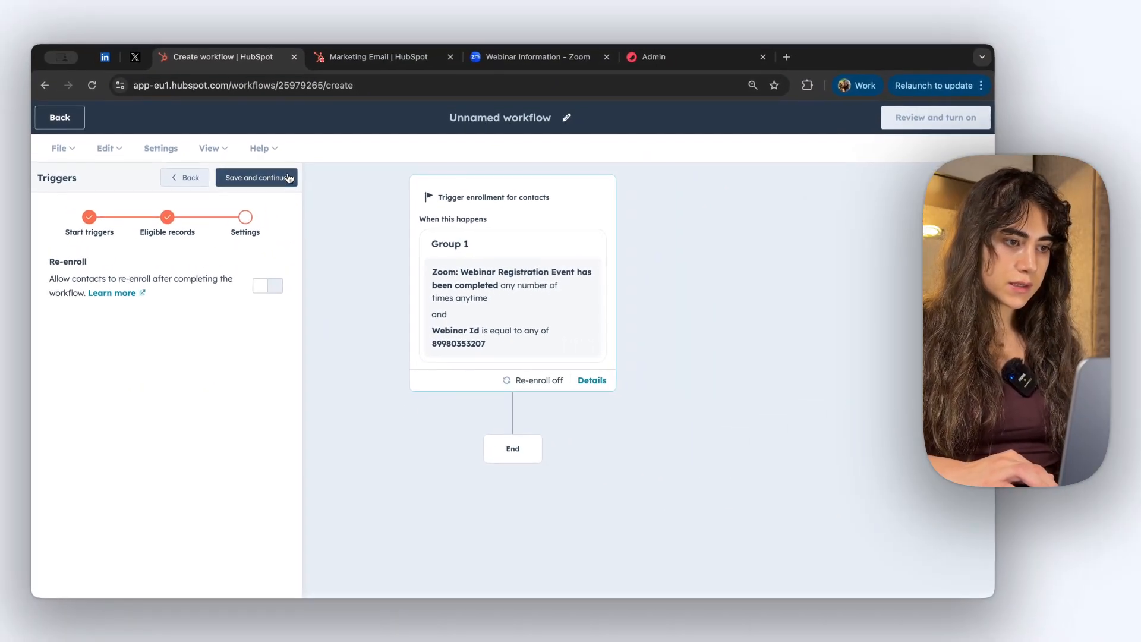
left_click(489, 28)
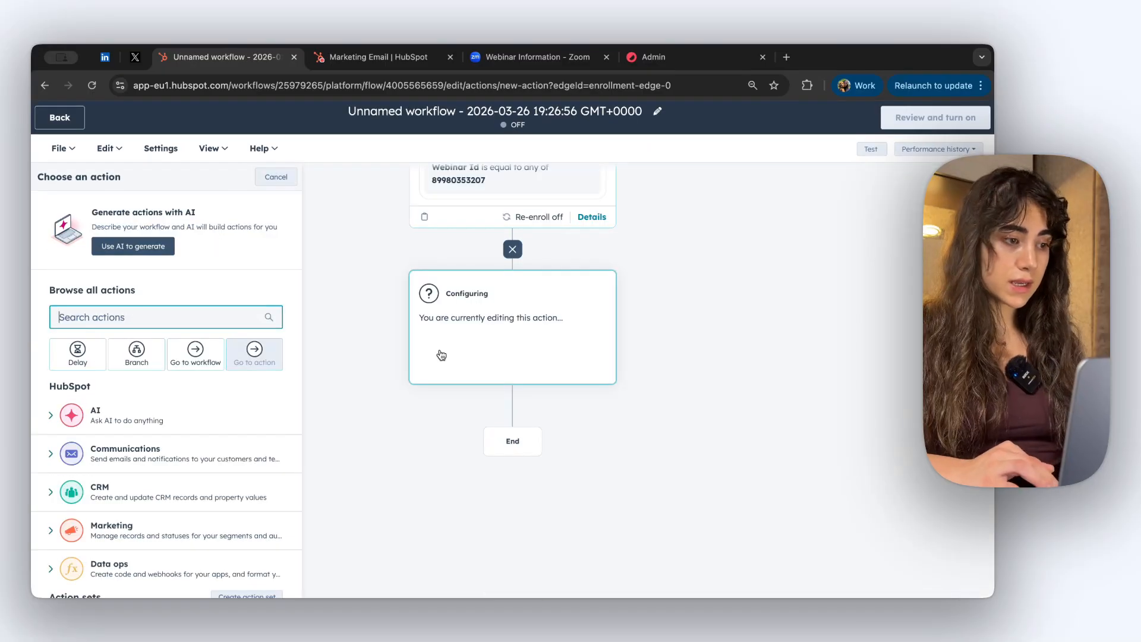
Step: Add a Send email action after the trigger that sends the "Follow up 1" email to the enrolled contact
type("send")
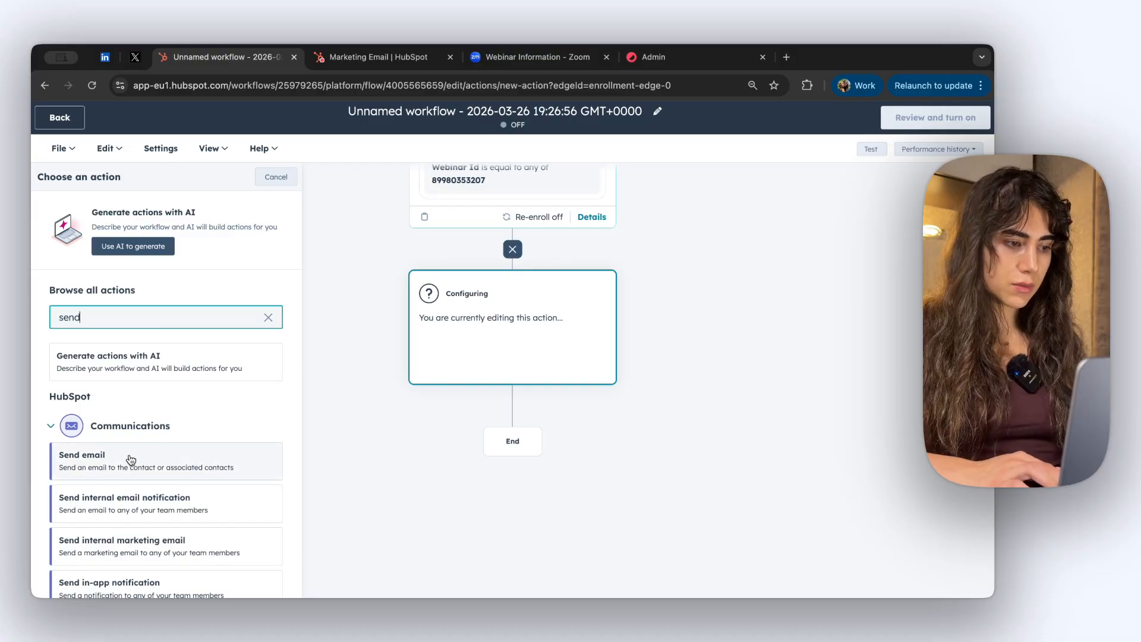
left_click(127, 459)
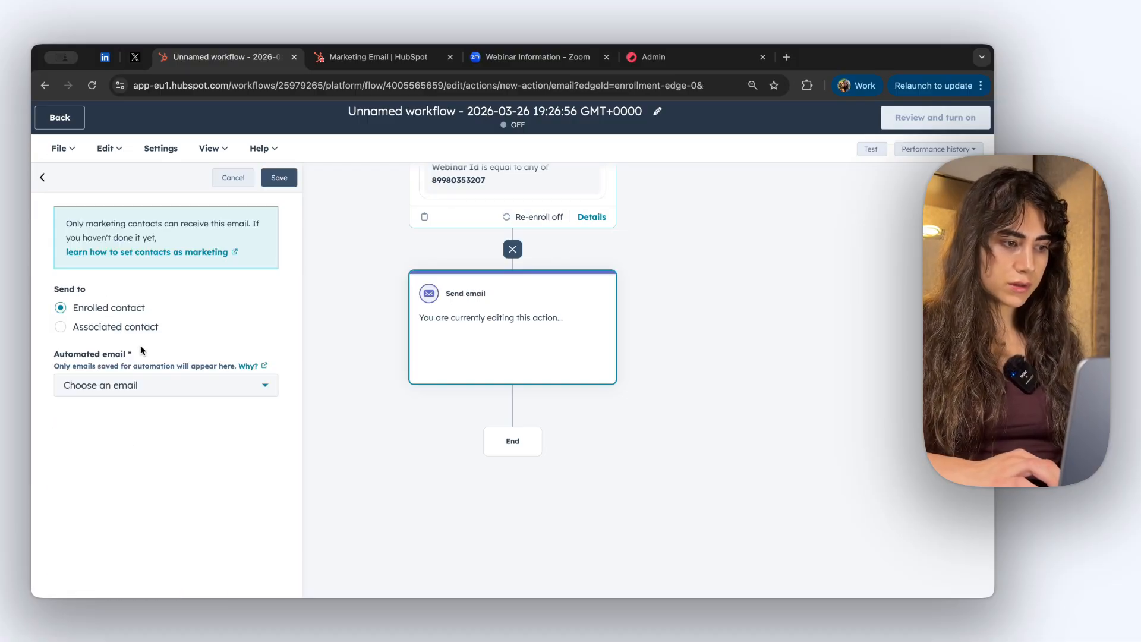
left_click(145, 388)
scroll(148, 268, "down", 4)
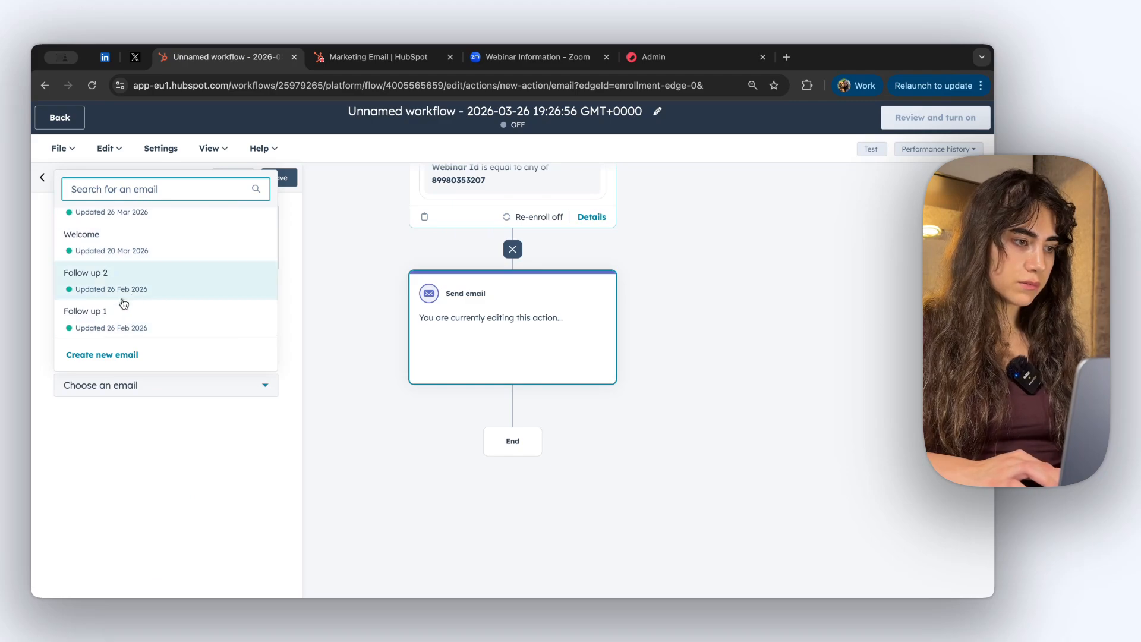
left_click(122, 327)
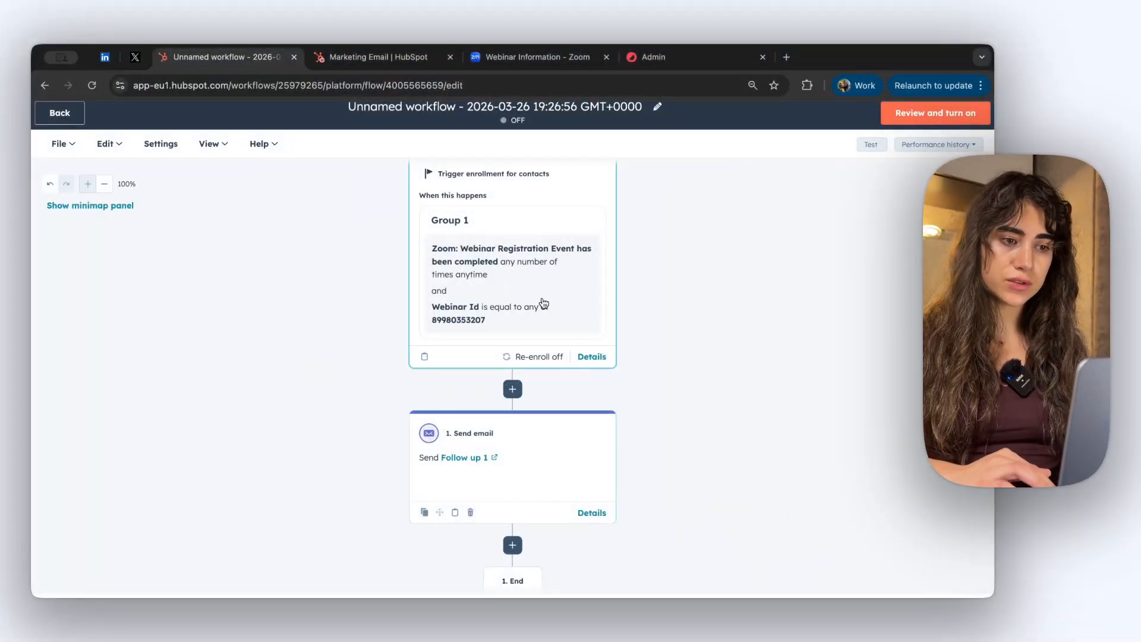
Step: Reopen the enrollment trigger and review the Attended marketing event condition in edit mode
left_click(520, 297)
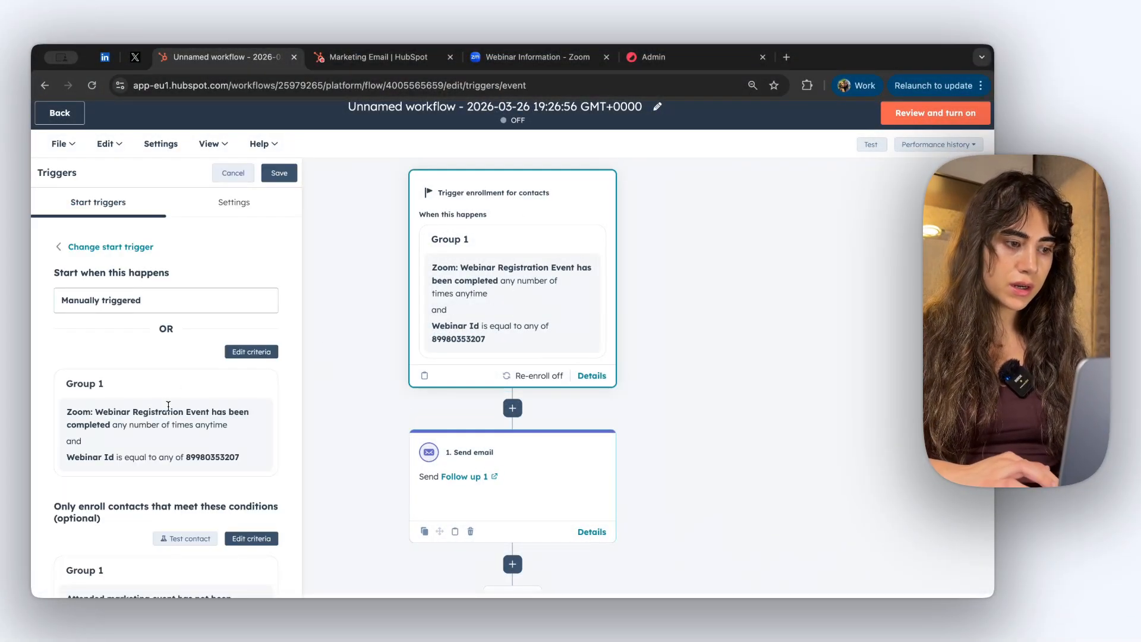
scroll(169, 410, "down", 2)
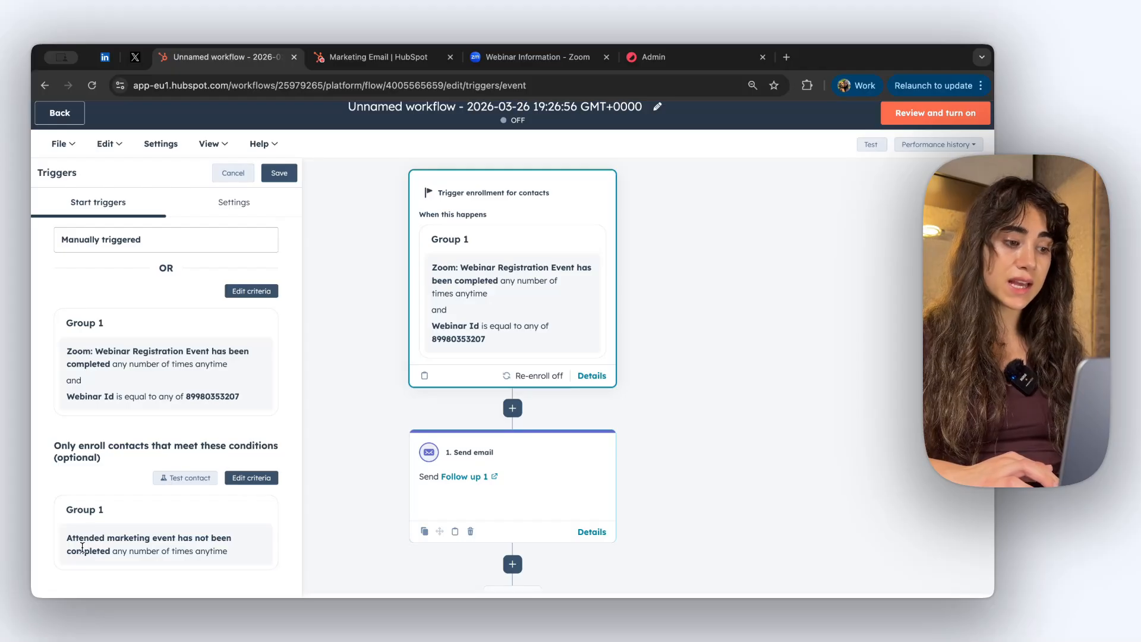
left_click(252, 477)
scroll(233, 499, "down", 2)
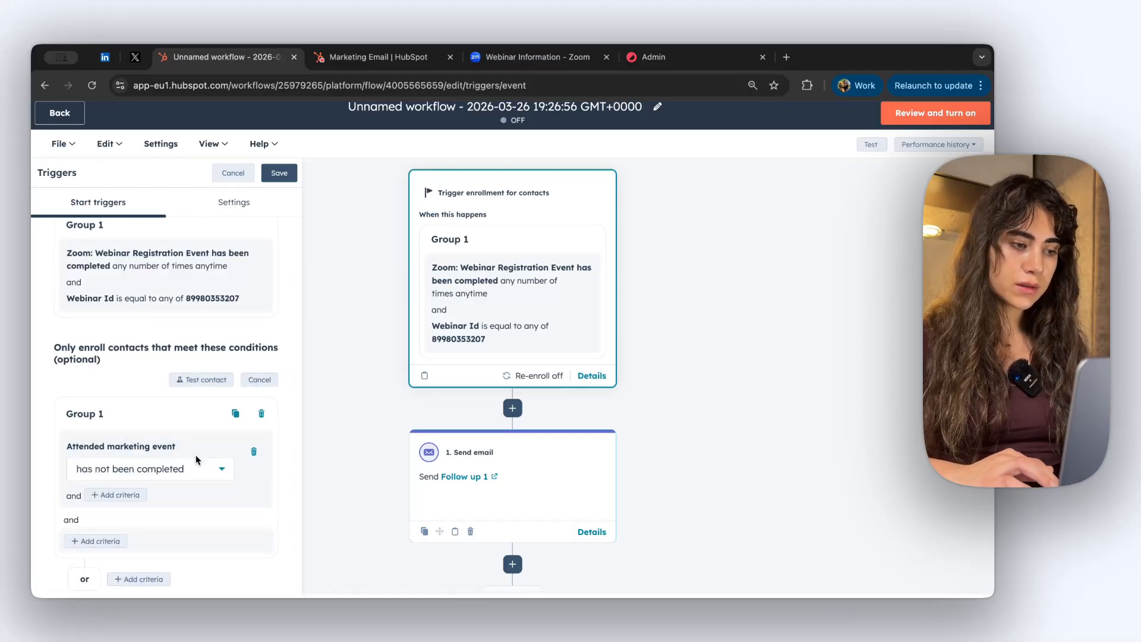
scroll(195, 454, "down", 1)
left_click(194, 456)
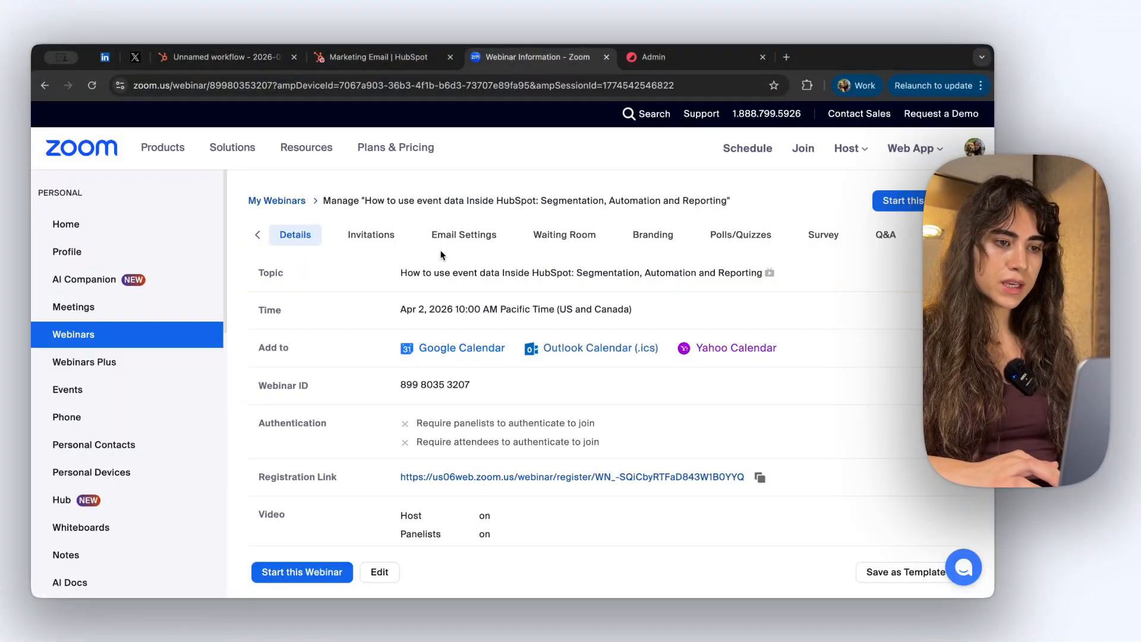
Step: In the Zoom webinar's email settings, disable the confirmation email to registrants and save the change
left_click(461, 241)
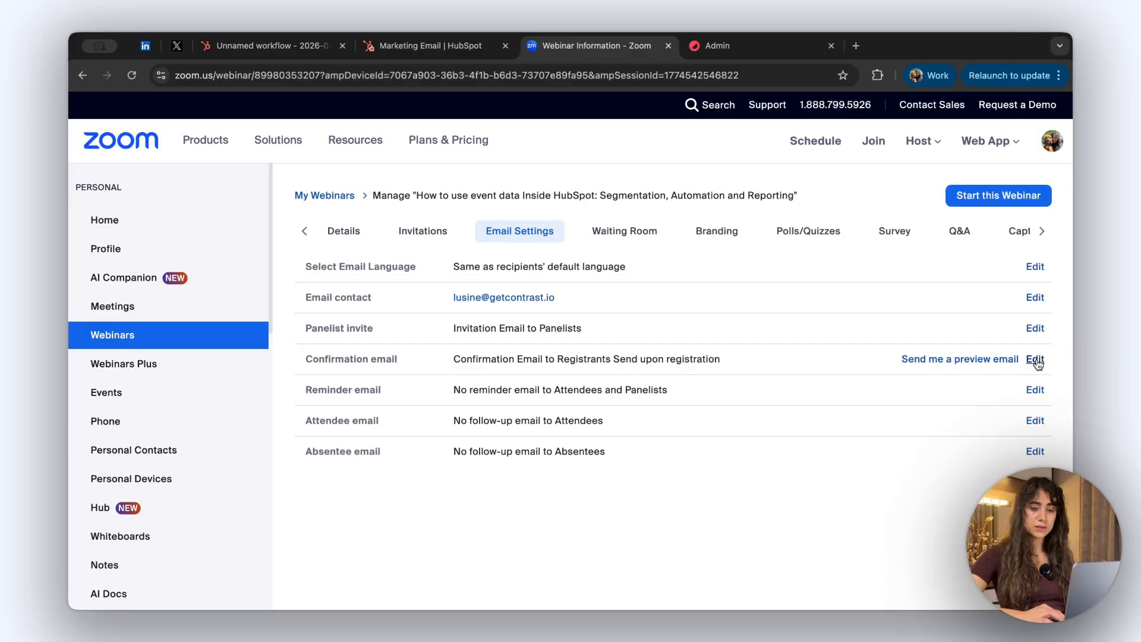
left_click(1035, 359)
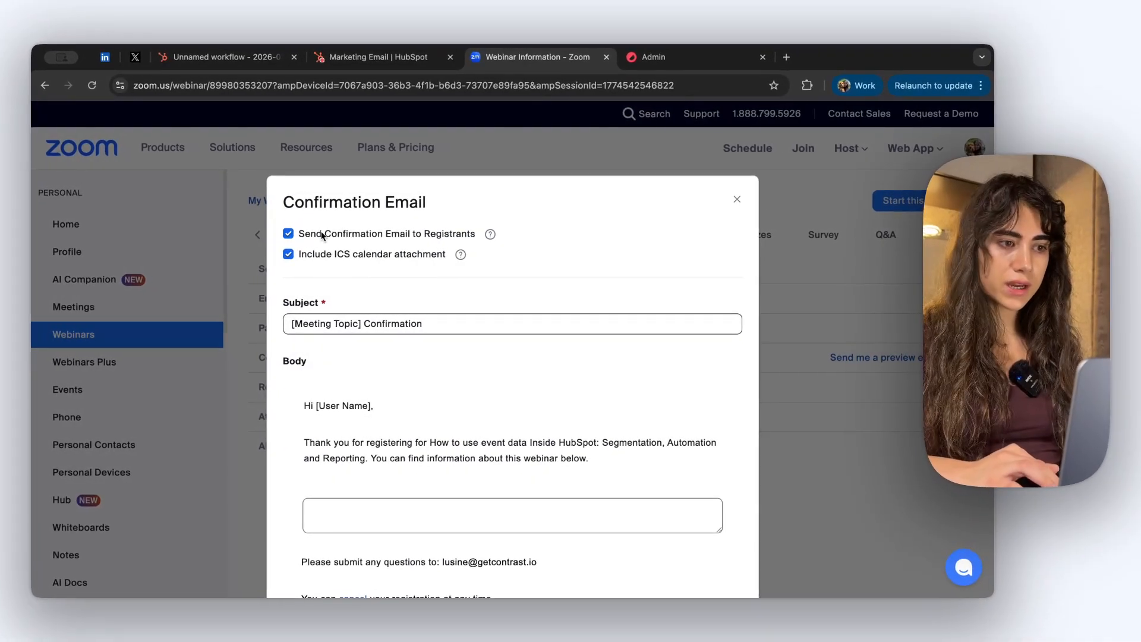
left_click(288, 234)
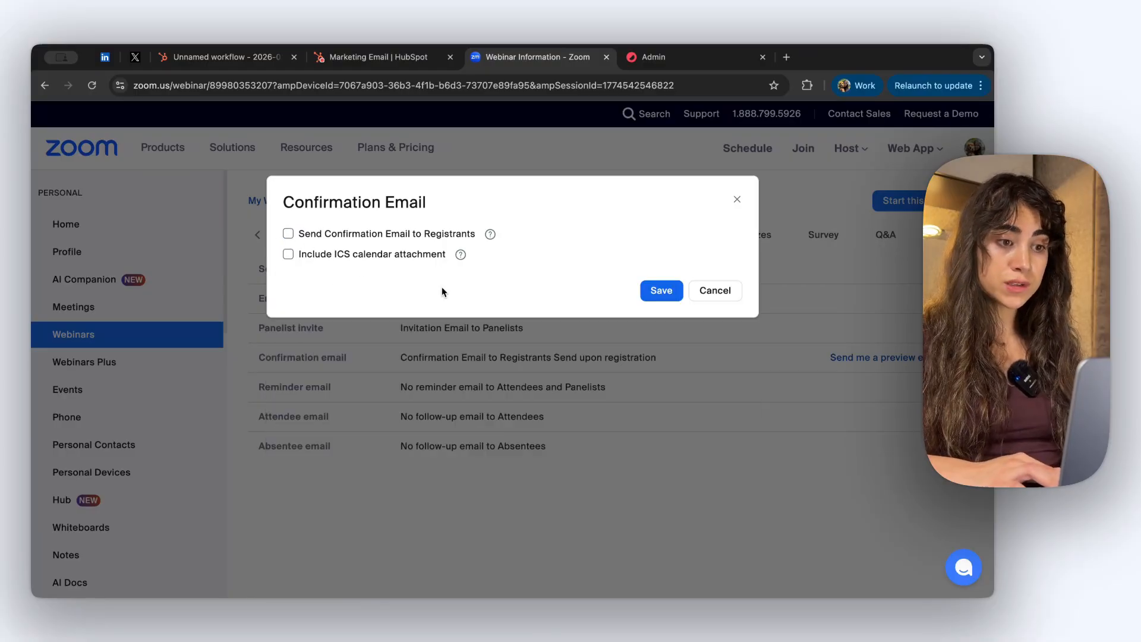
left_click(662, 292)
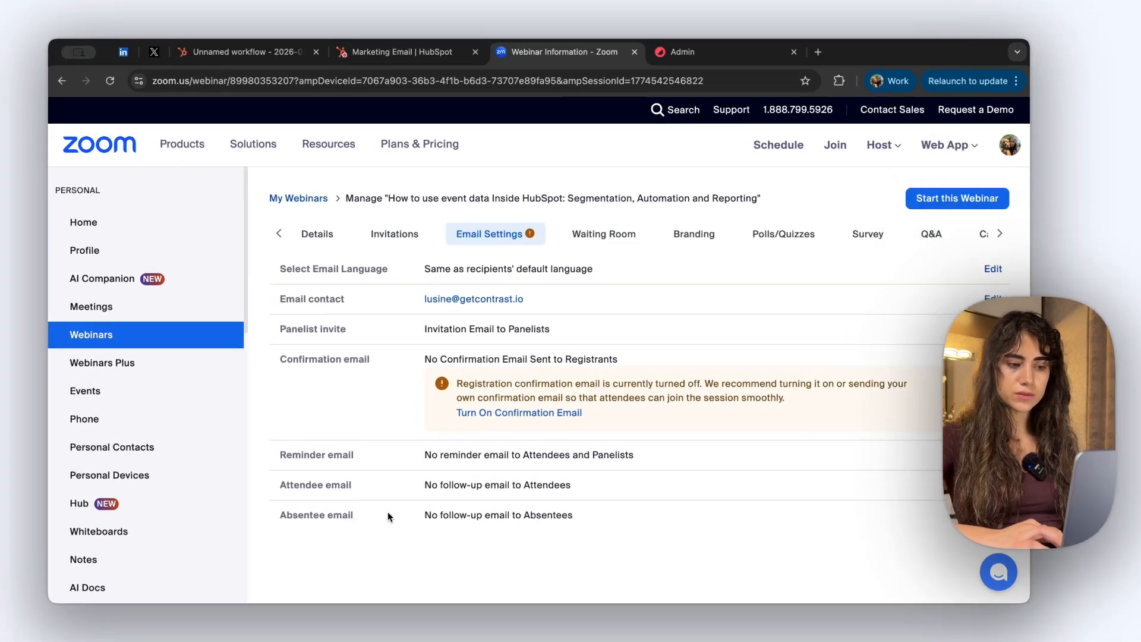
Step: Check the webinar's reminder, attendee follow-up and absentee follow-up email settings, closing each without changes
scroll(345, 493, "down", 2)
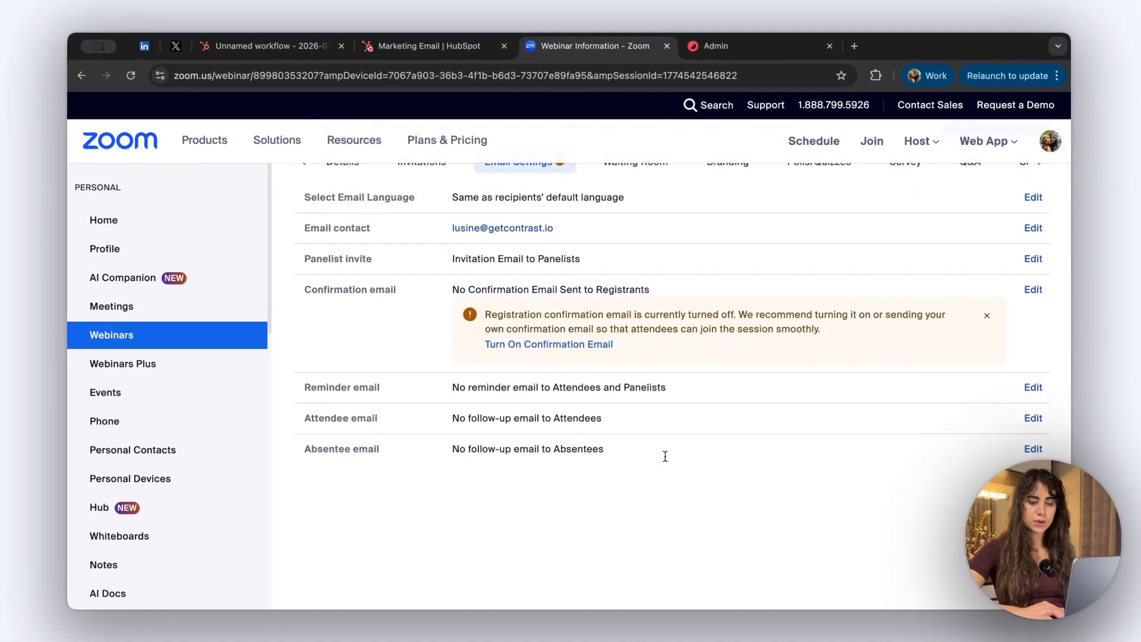
left_click(1034, 389)
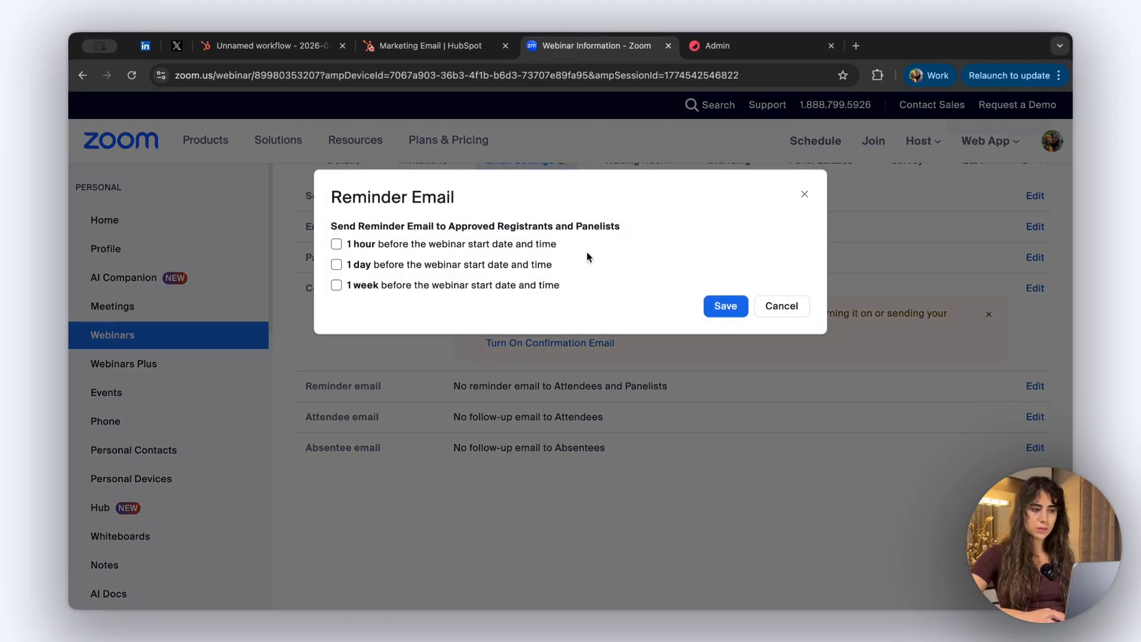
left_click(781, 307)
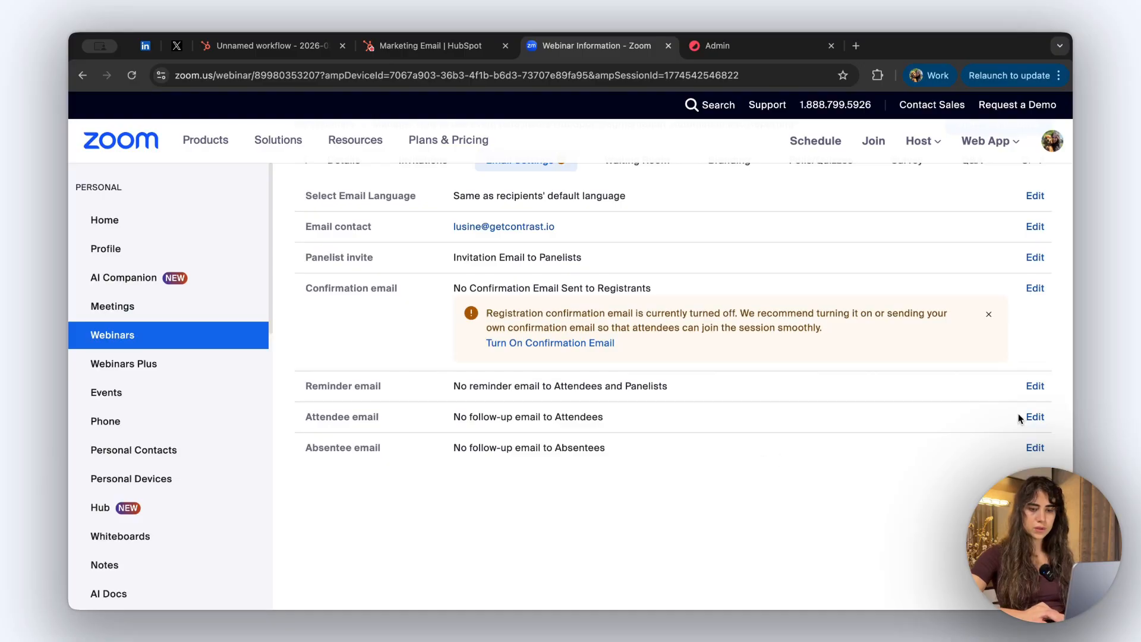
left_click(1035, 417)
left_click(746, 277)
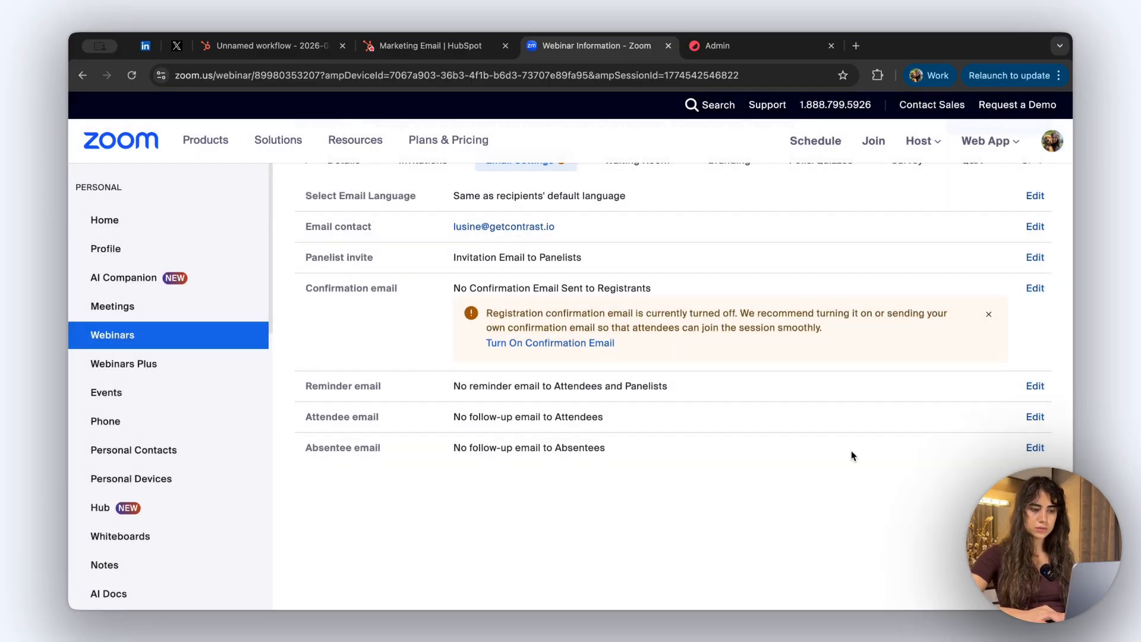
left_click(1035, 448)
left_click(745, 271)
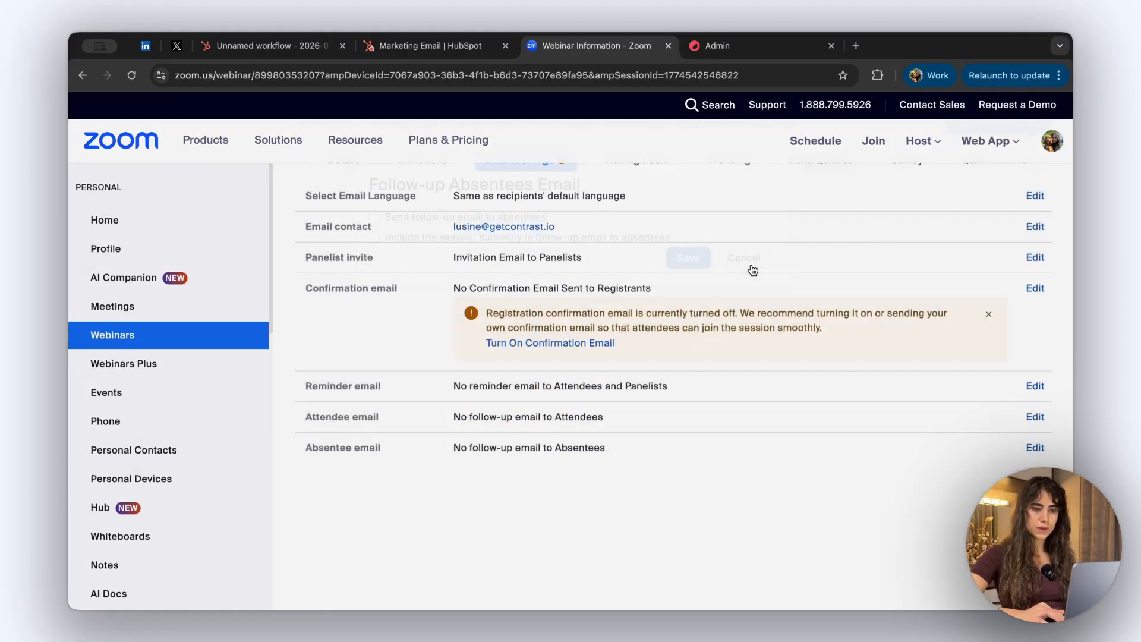
scroll(897, 403, "down", 2)
scroll(898, 408, "up", 1)
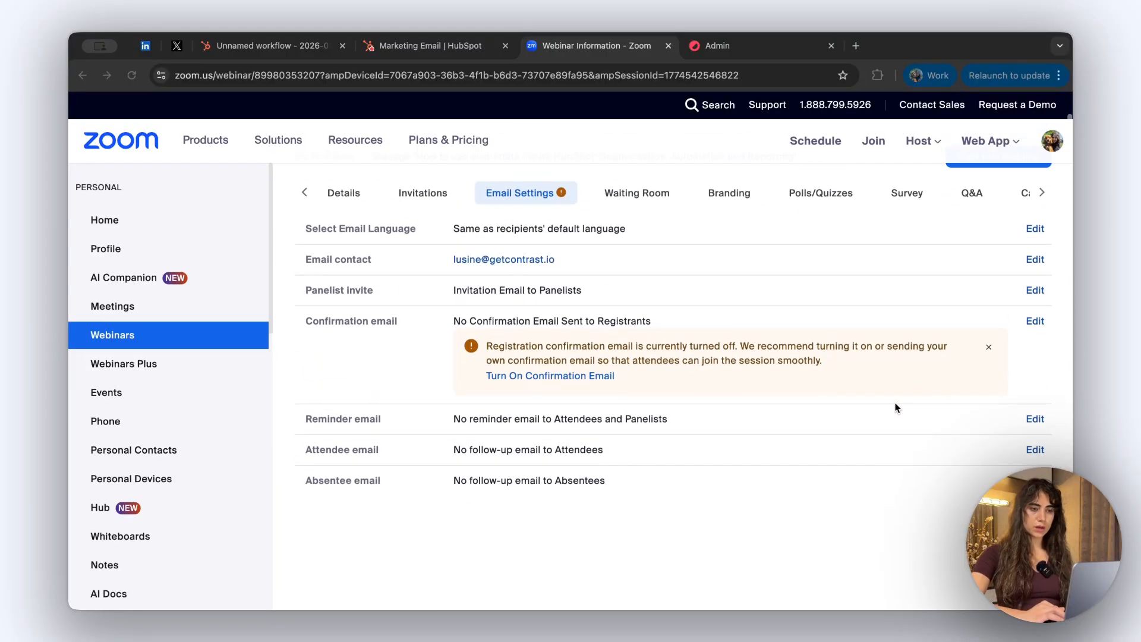